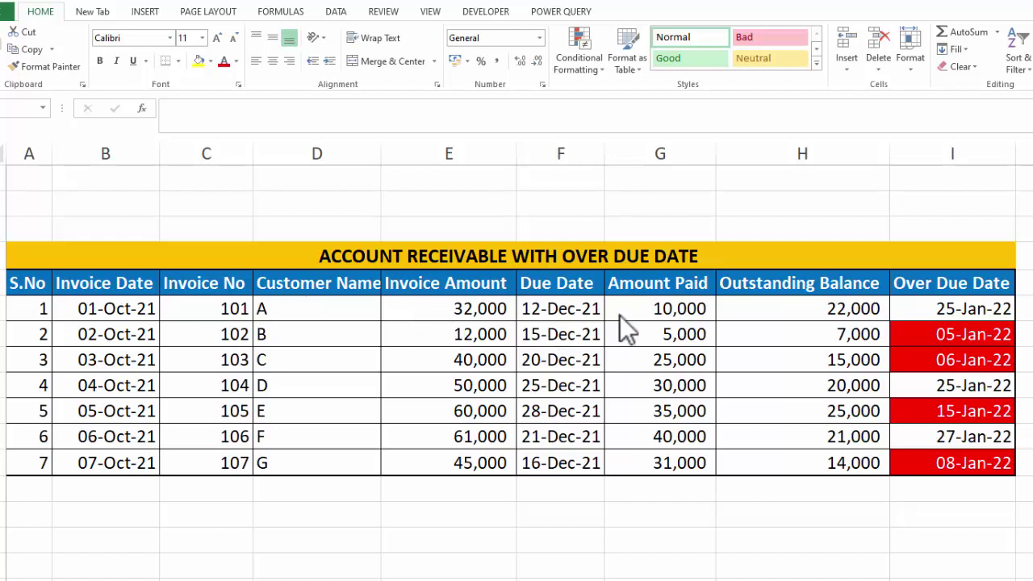
# Step: Change customer F's Over Due Date to 12/1/2022 in the finished accounts receivable table
pyautogui.click(766, 309)
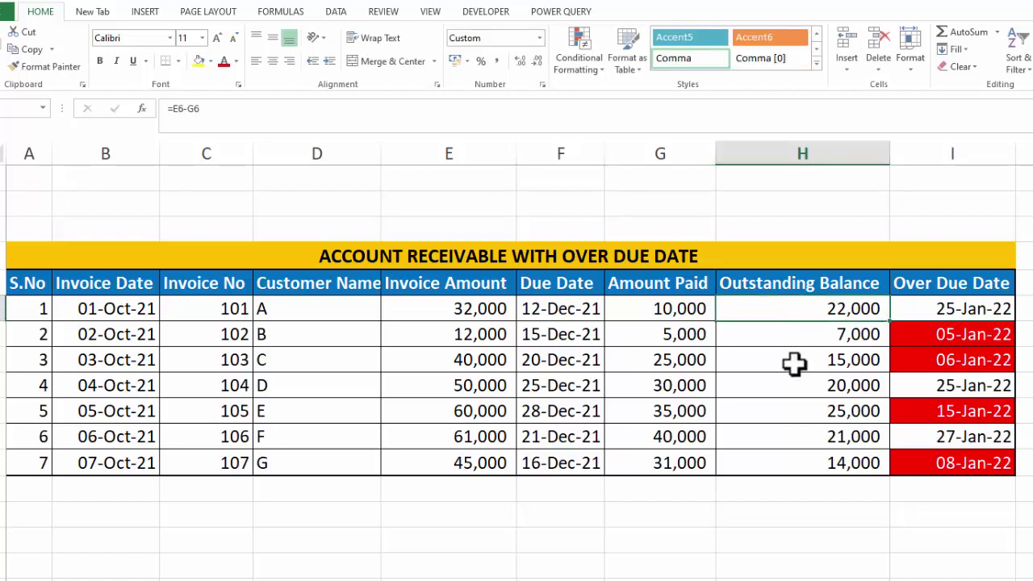
pyautogui.click(972, 308)
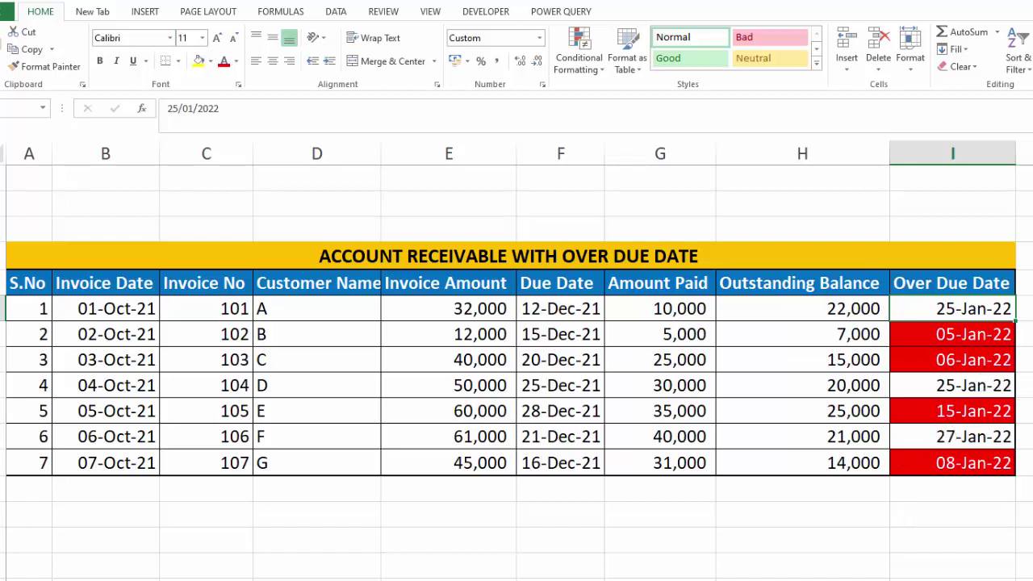
pyautogui.click(944, 437)
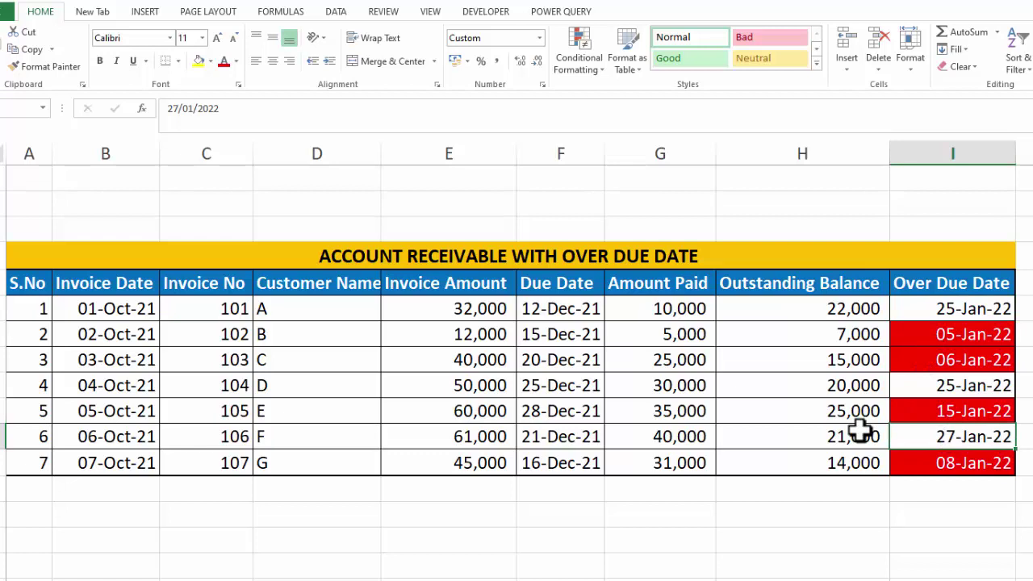
pyautogui.write('12/')
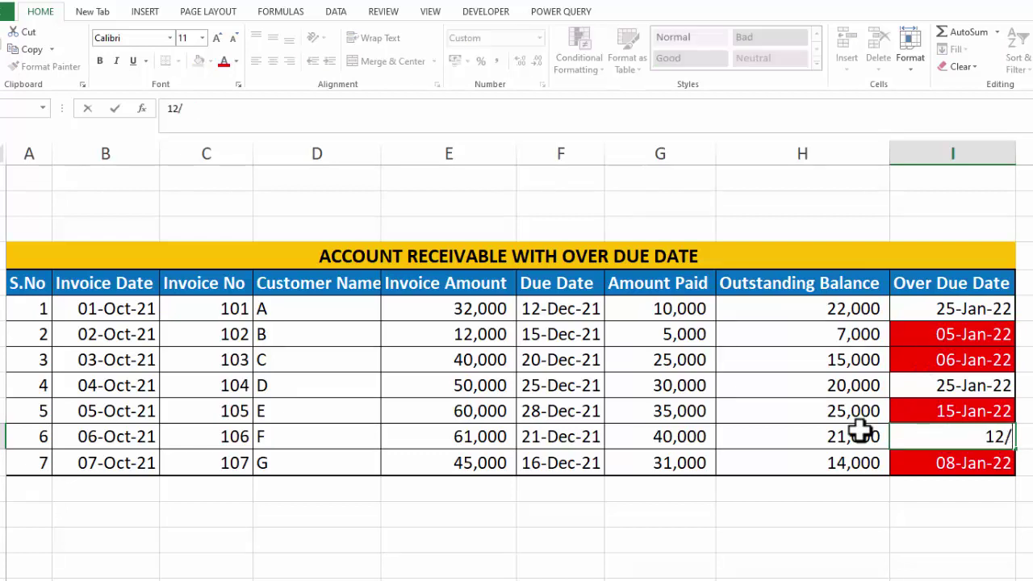
pyautogui.write('1/2022')
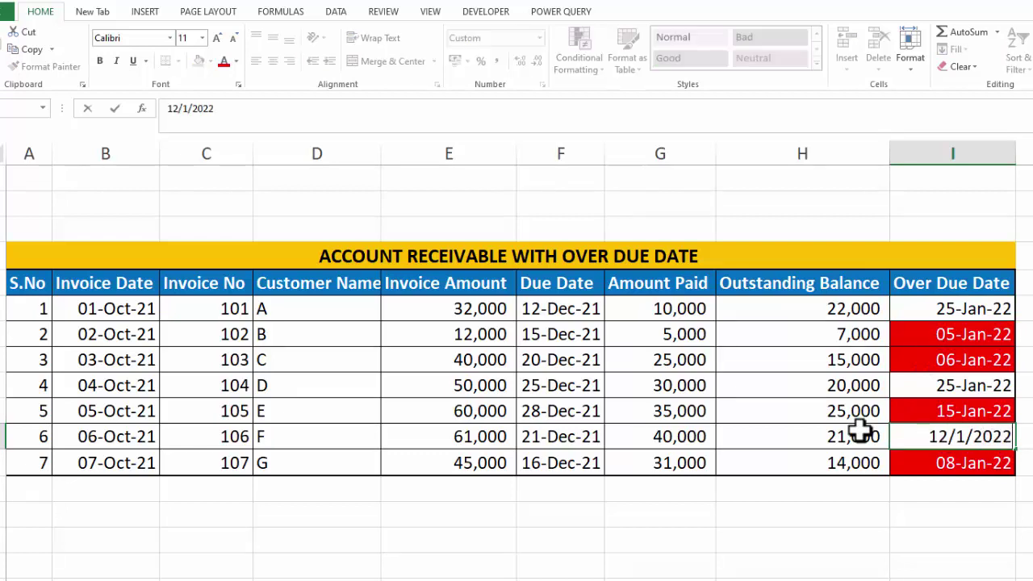
pyautogui.press('Return')
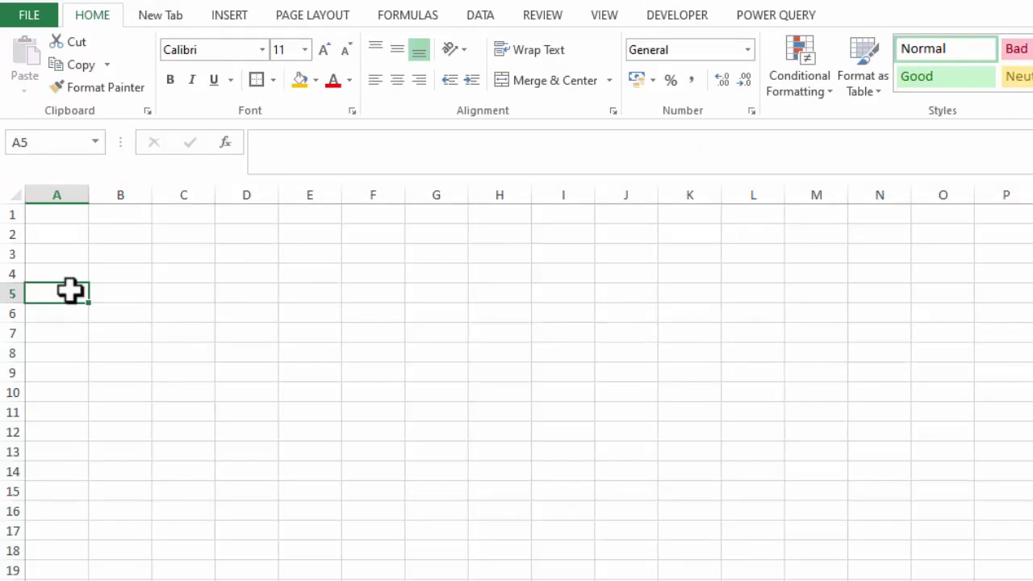
# Step: Enter the headers S.No, Invoice Date and Invoice No in cells A5 to C5 of the blank sheet
pyautogui.write('S.No')
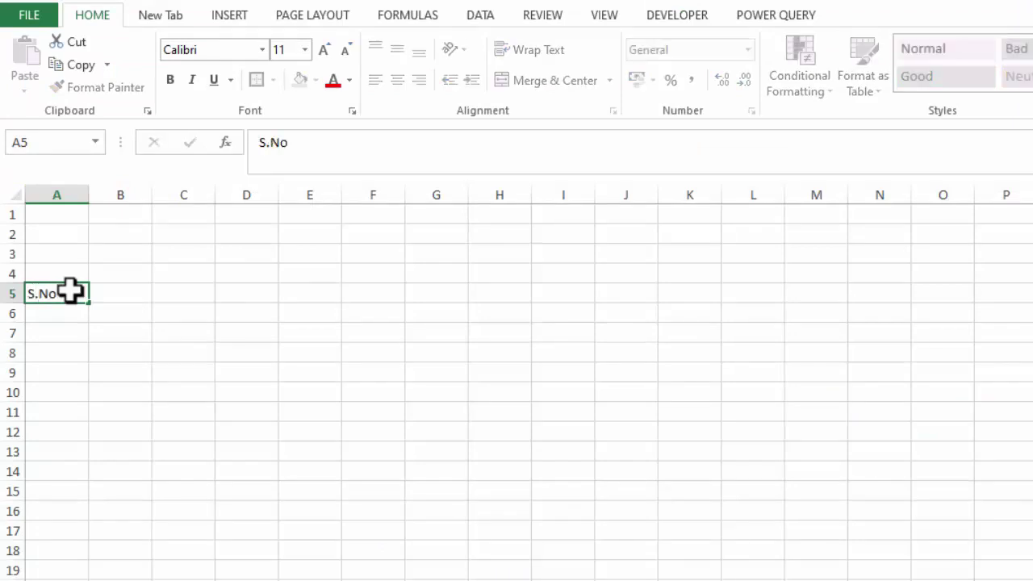
pyautogui.press('Tab')
pyautogui.scroll(5, 831, 578)
pyautogui.write('Invoice Date')
pyautogui.press('Tab')
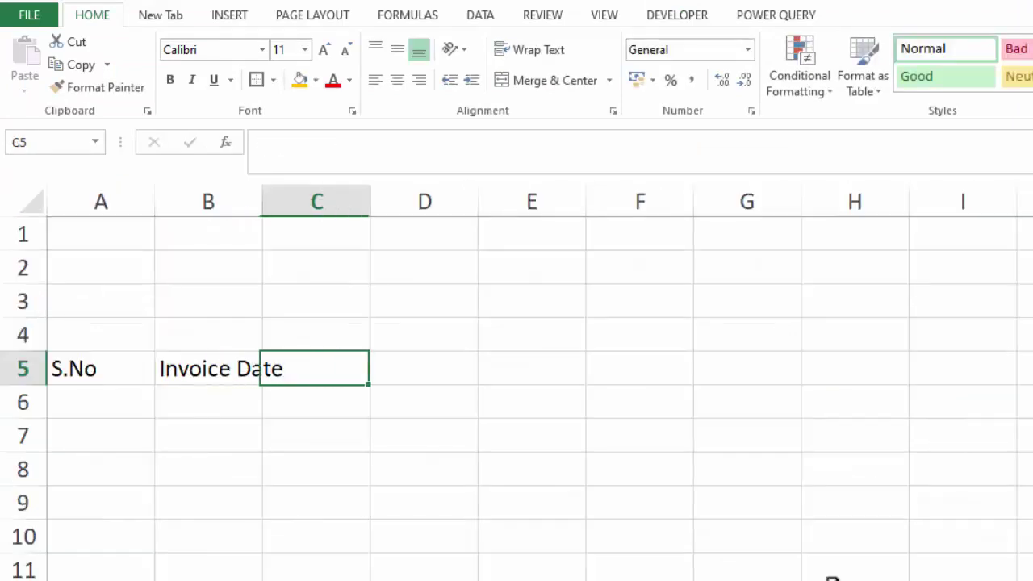
pyautogui.write('Invoi')
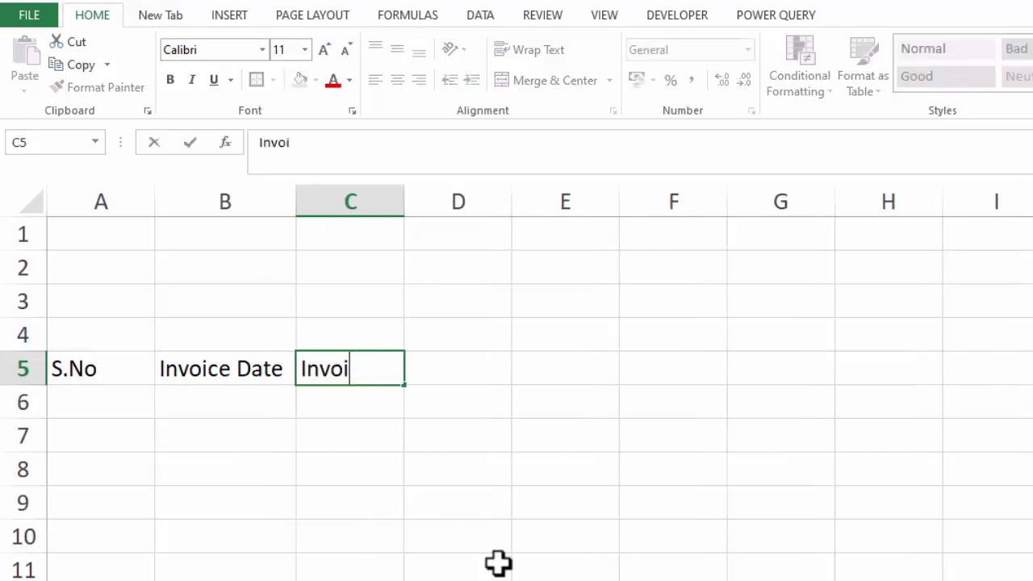
pyautogui.write('ce No')
pyautogui.press('Tab')
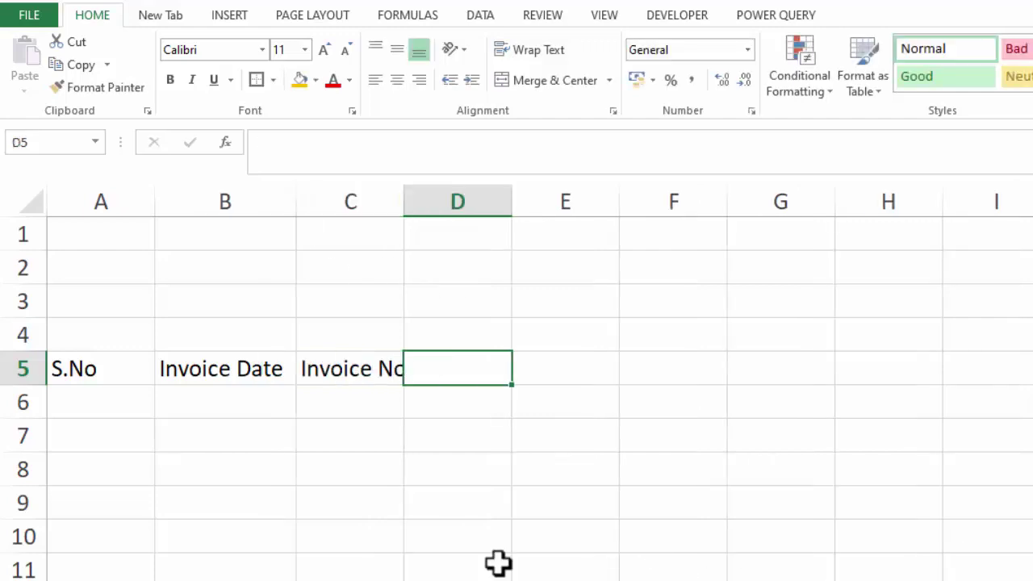
# Step: Add the headers Customer Name, Invoice Amount and Due Date in cells D5 to F5
pyautogui.write('Custom')
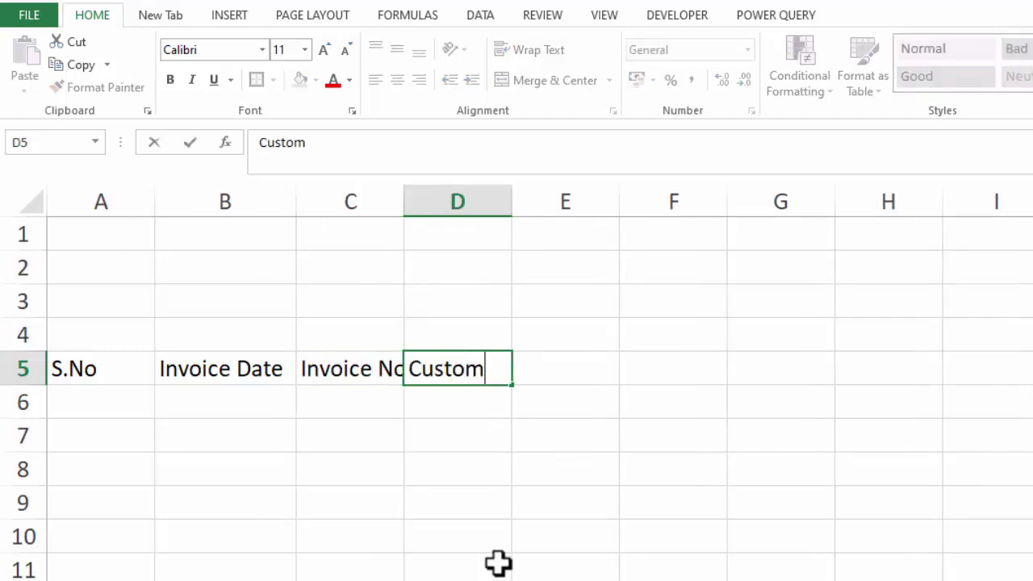
pyautogui.write('er Name')
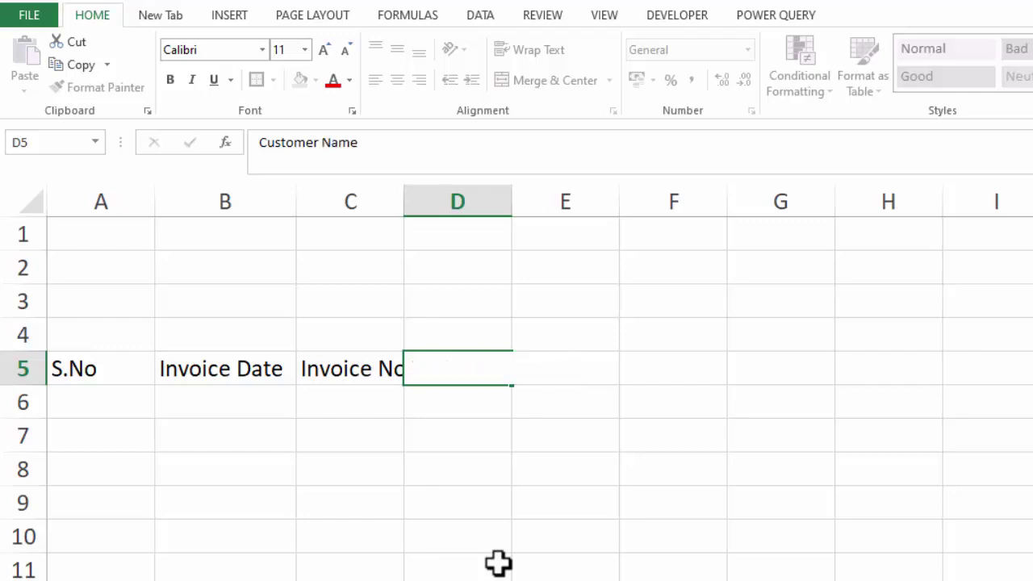
pyautogui.press('Tab')
pyautogui.write('Invoice ')
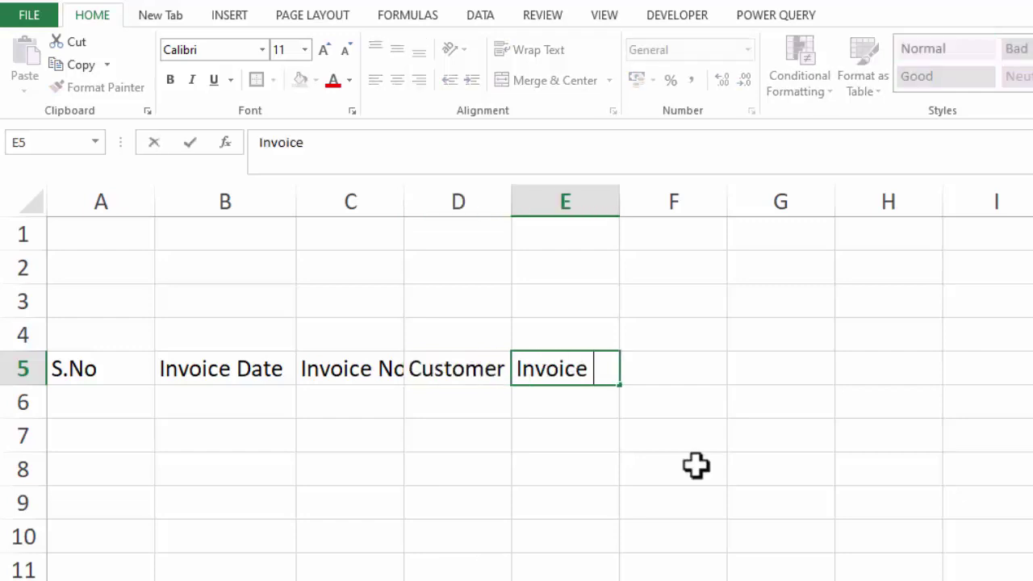
pyautogui.write('Amount')
pyautogui.press('Tab')
pyautogui.write('Due ')
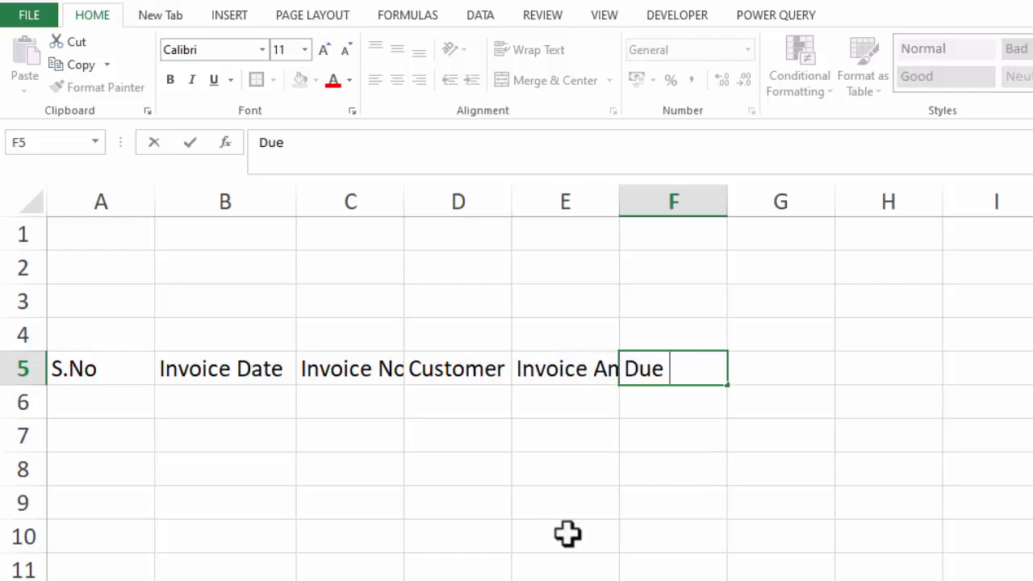
pyautogui.write('Date')
pyautogui.press('Tab')
# Step: Complete the header row with Amount Paid, Outstanding Balance and Over Due Date in cells G5 to I5
pyautogui.write('Amount')
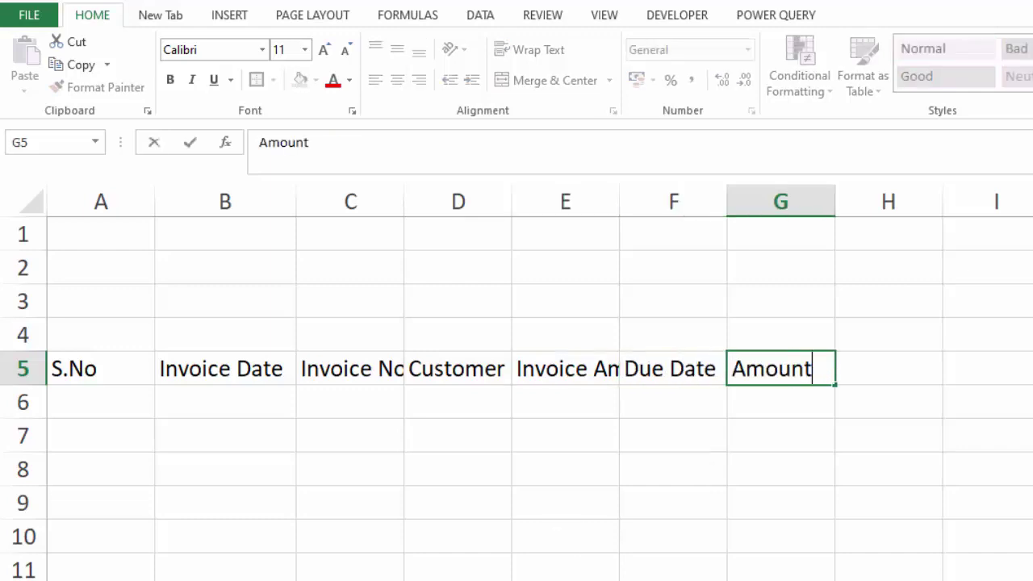
pyautogui.write(' Paid')
pyautogui.press('Tab')
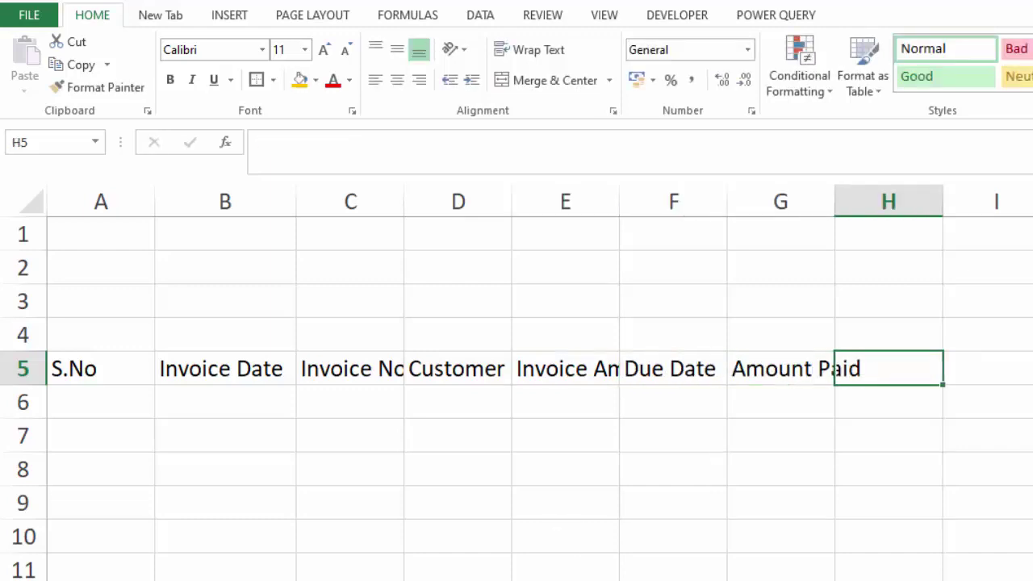
pyautogui.write('Outstan')
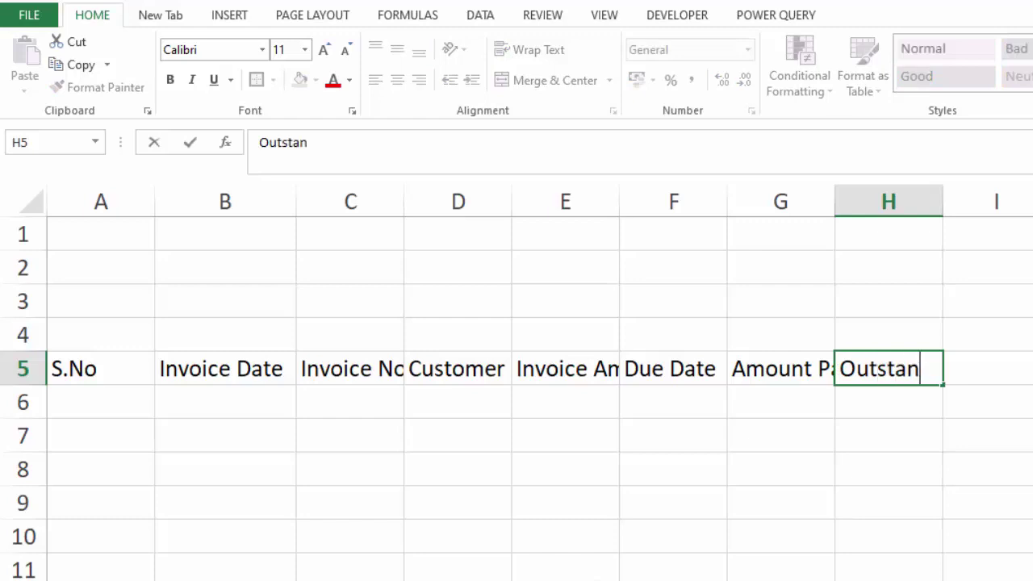
pyautogui.write('ding Balance')
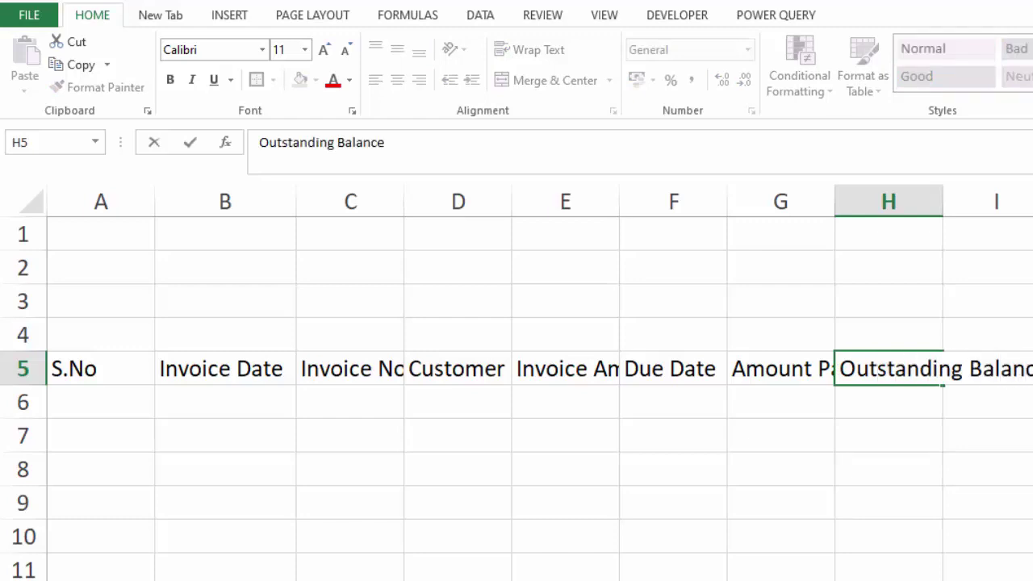
pyautogui.press('Tab')
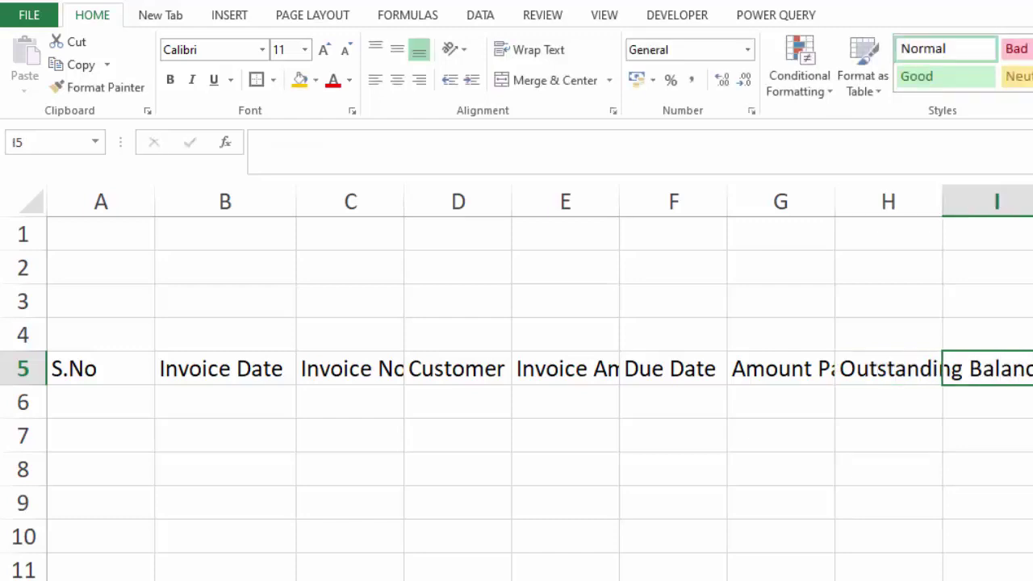
pyautogui.write('Over Due')
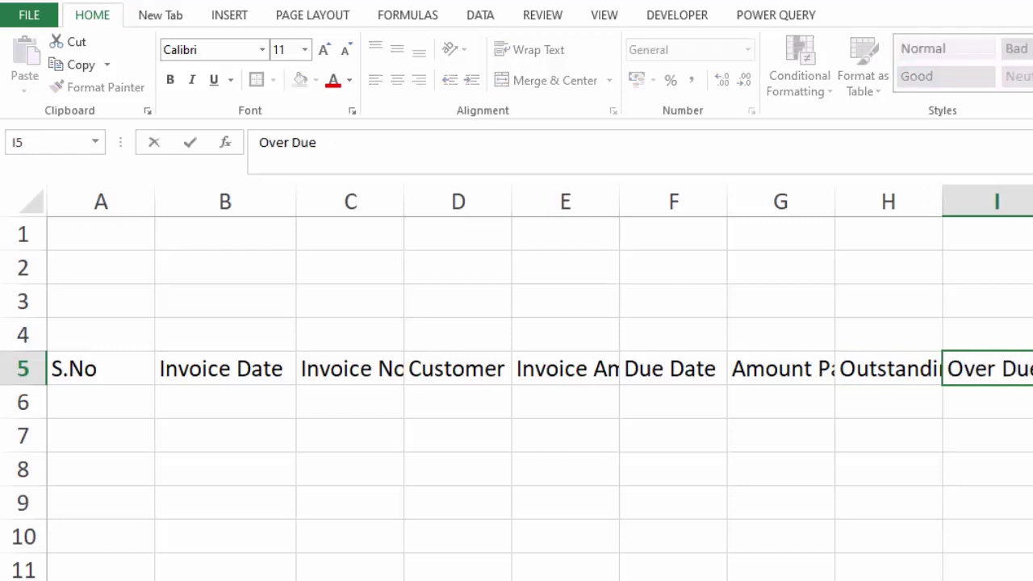
pyautogui.write(' Date')
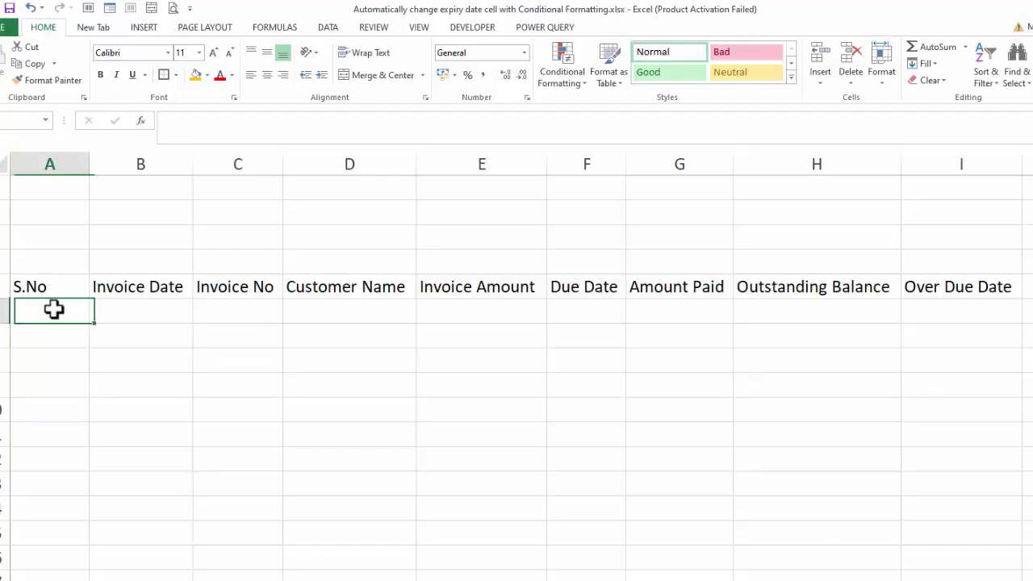
# Step: Number the seven rows under S.No from 1 to 7 by extending the series 1, 2
pyautogui.write('1')
pyautogui.press('Return')
pyautogui.write('2')
pyautogui.press('Return')
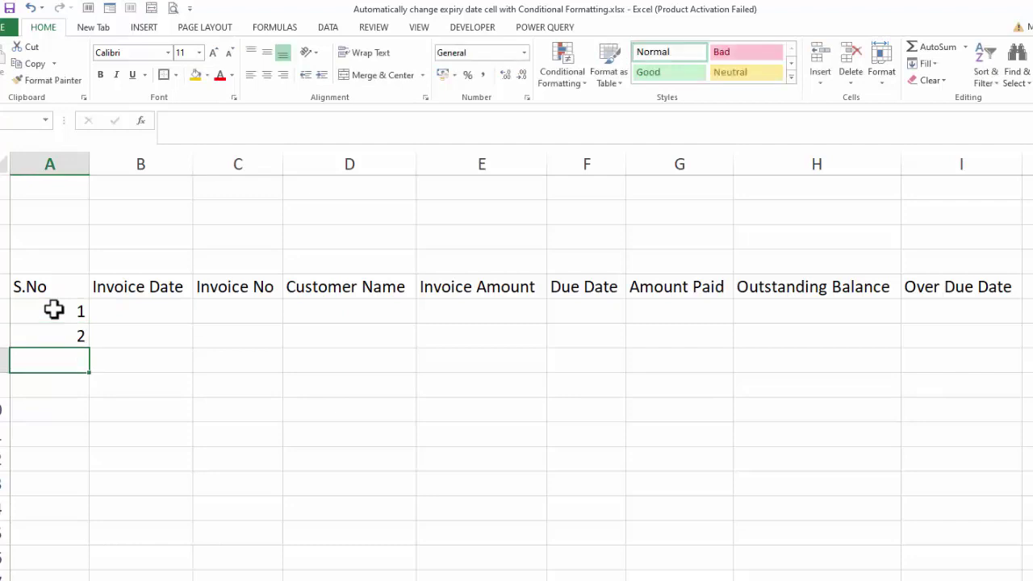
pyautogui.moveTo(53, 309); pyautogui.dragTo(100, 465)
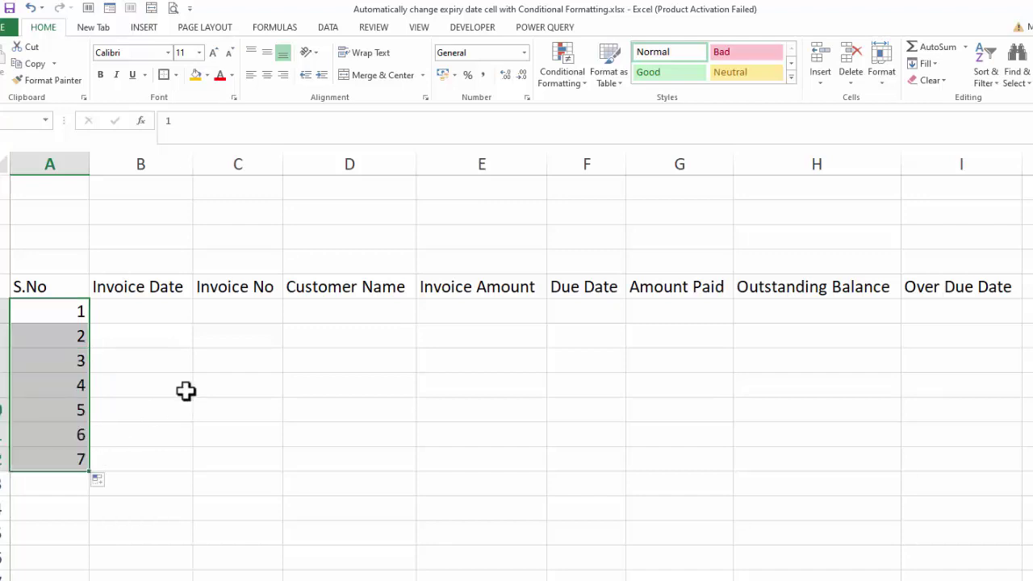
# Step: Fill the Invoice Date column with consecutive dates from 1/10/2021 to 07/10/2021 and format them like 01-Oct-21
pyautogui.click(164, 311)
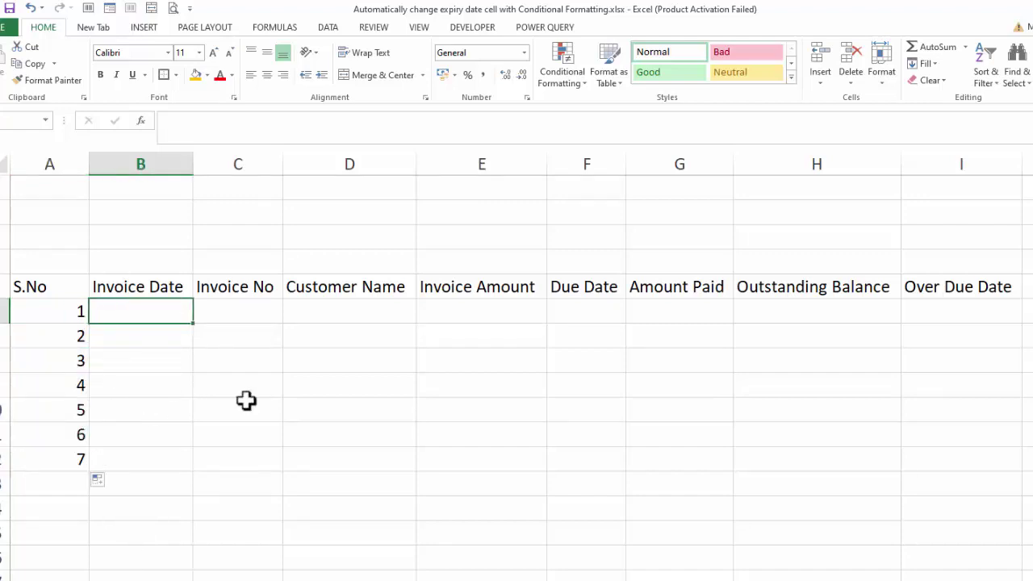
pyautogui.write('1/20')
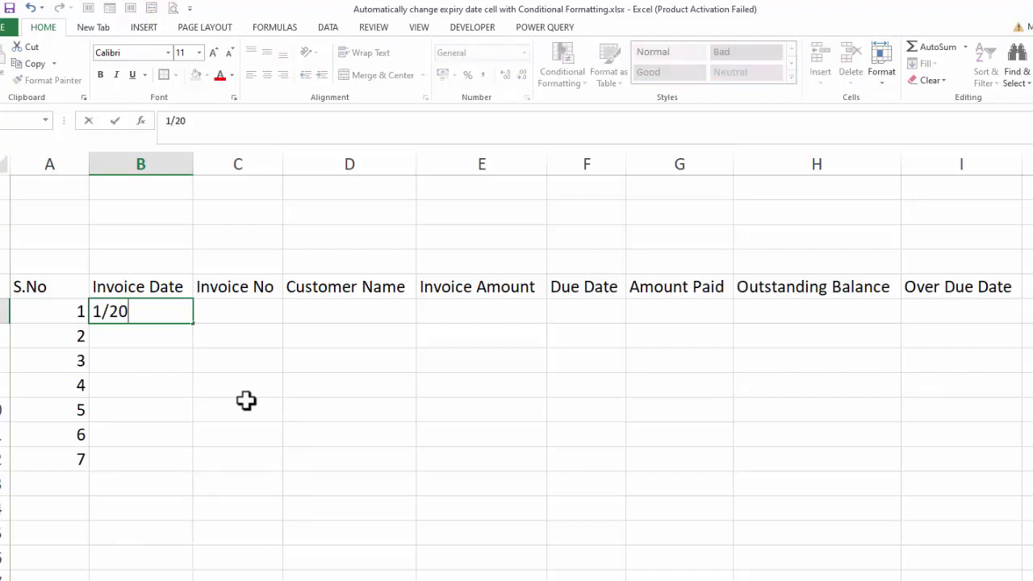
pyautogui.press('BackSpace')
pyautogui.press('BackSpace')
pyautogui.write('10/2021')
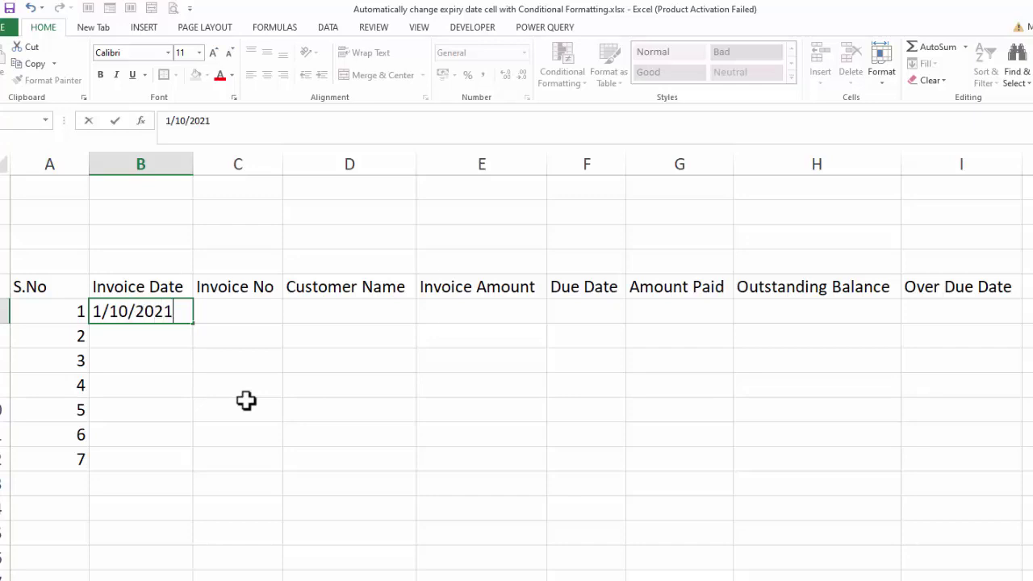
pyautogui.press('Return')
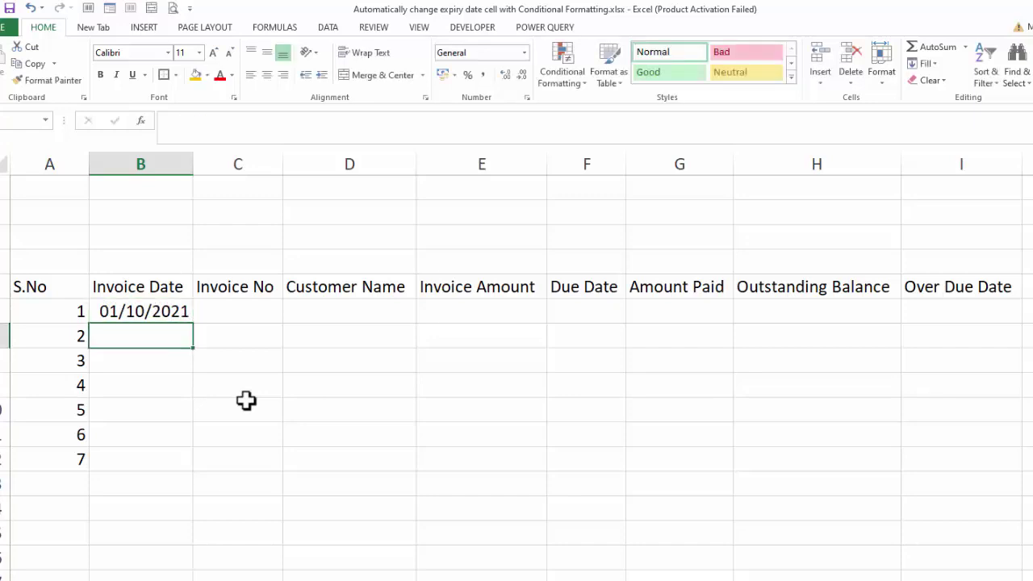
pyautogui.click(173, 313)
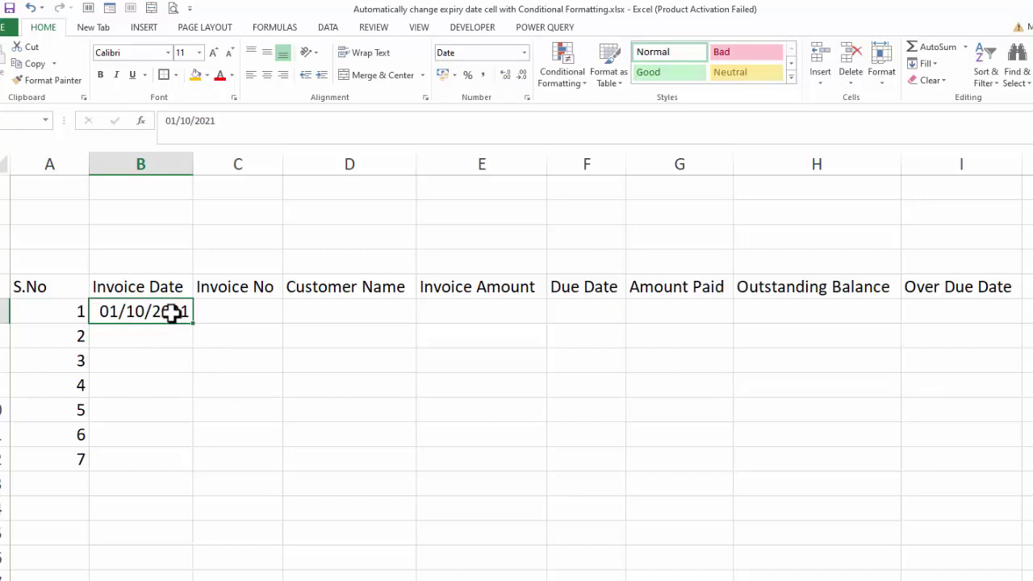
pyautogui.moveTo(197, 326); pyautogui.dragTo(194, 462)
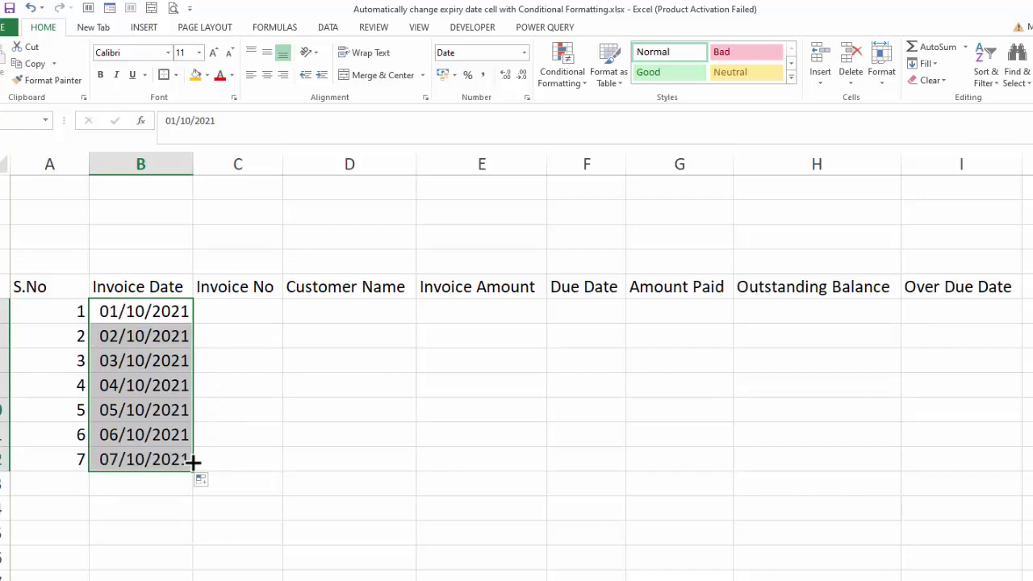
pyautogui.hotkey('ctrl', 'shift', '3')
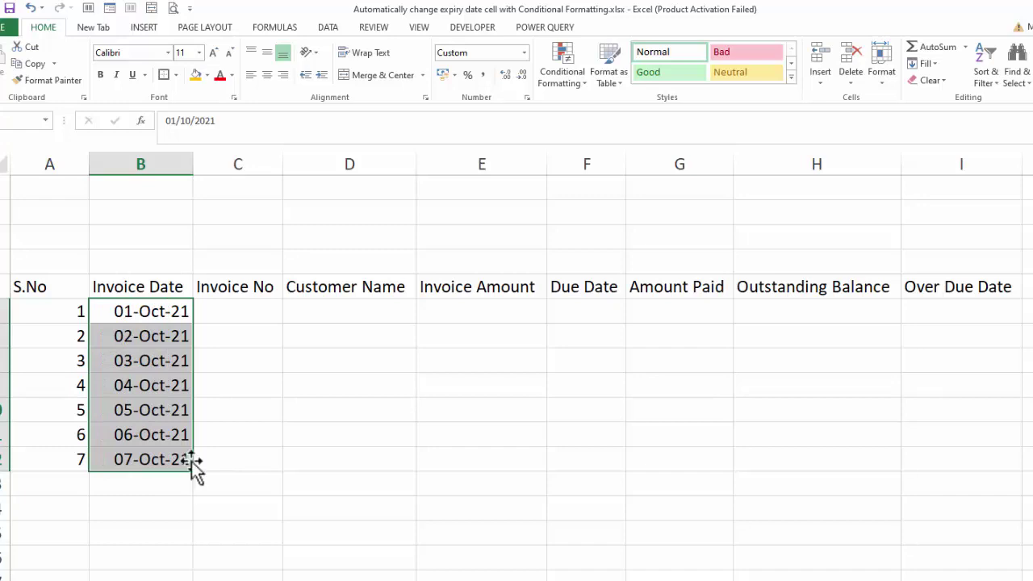
# Step: Fill the Invoice No column with 101 to 107 by extending the series 101, 102
pyautogui.click(240, 311)
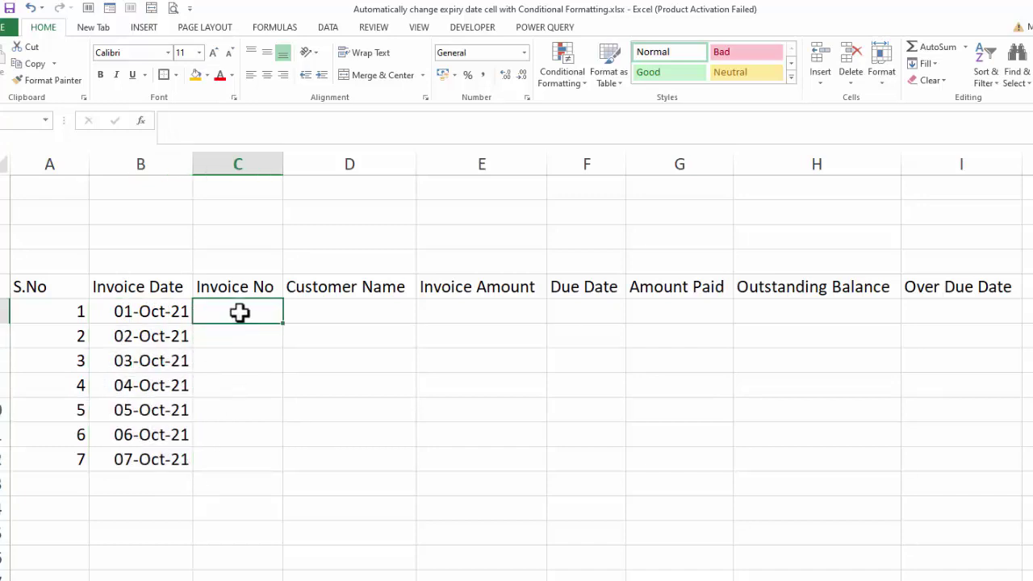
pyautogui.write('101')
pyautogui.press('Return')
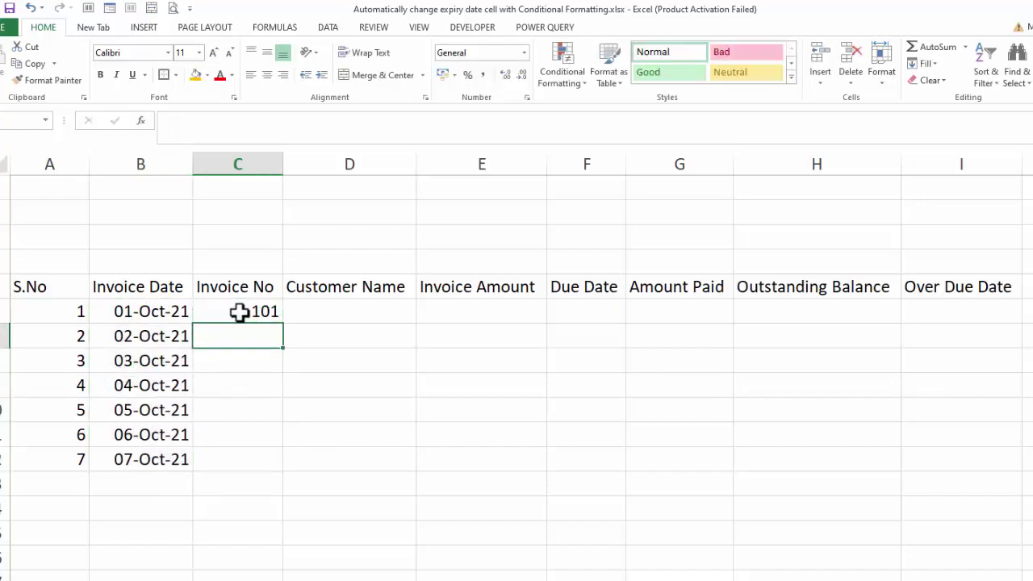
pyautogui.write('102')
pyautogui.press('Return')
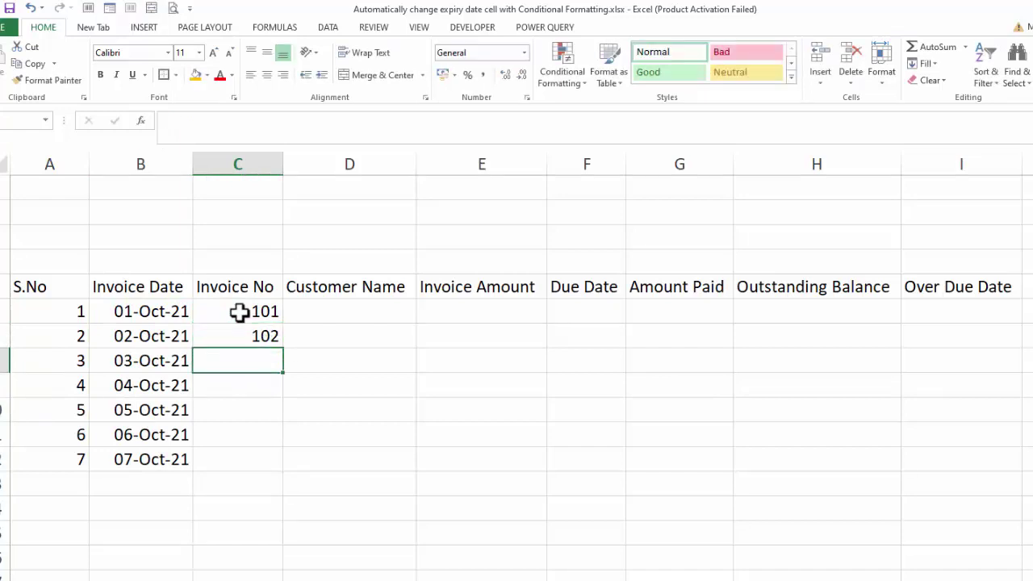
pyautogui.moveTo(240, 312); pyautogui.dragTo(272, 463)
# Step: Fill the Customer Name column with the letters A to G, one for each of the seven rows
pyautogui.click(330, 313)
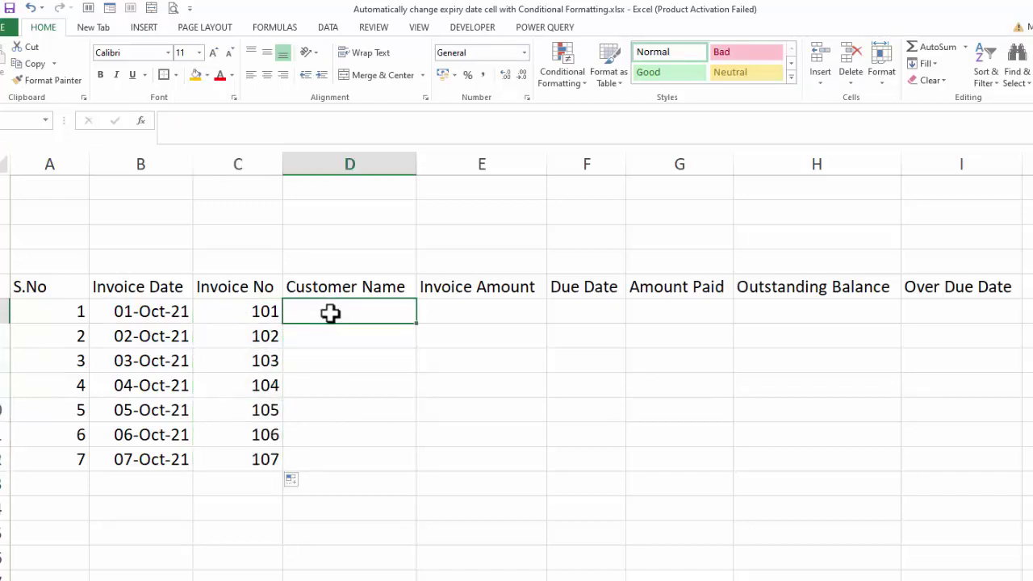
pyautogui.write('A')
pyautogui.press('BackSpace')
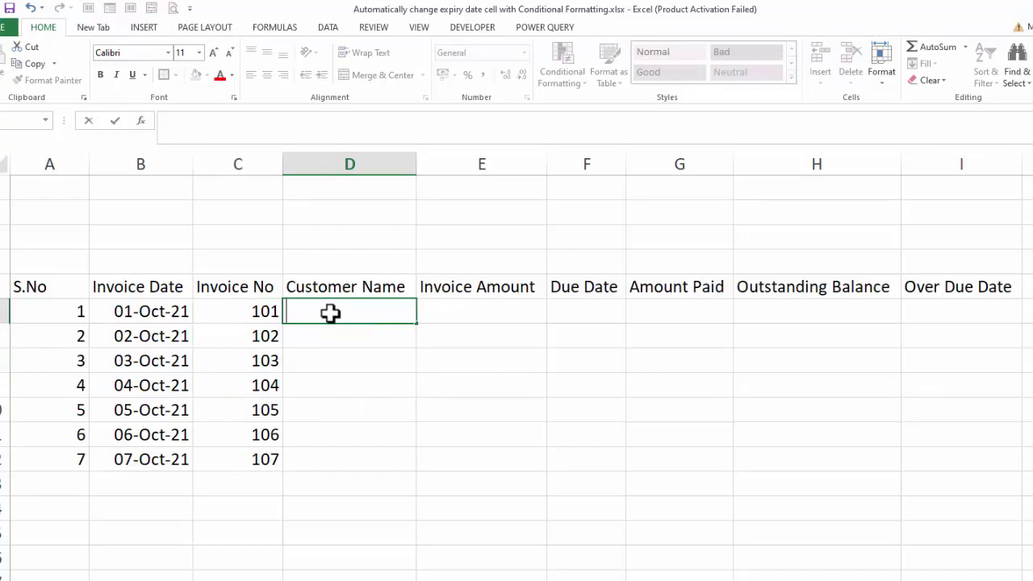
pyautogui.write('A')
pyautogui.press('Return')
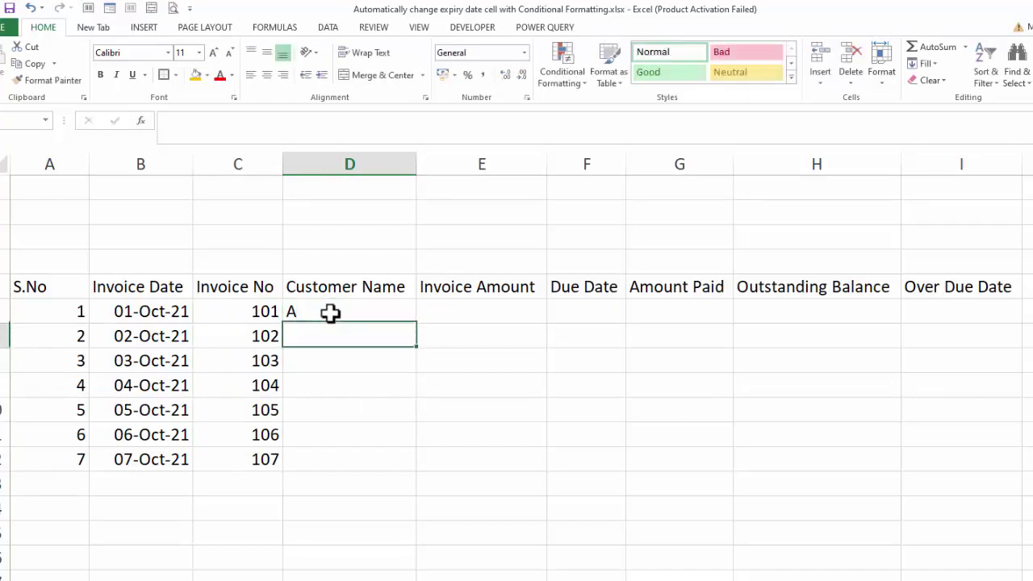
pyautogui.write('B')
pyautogui.press('Return')
pyautogui.write('C')
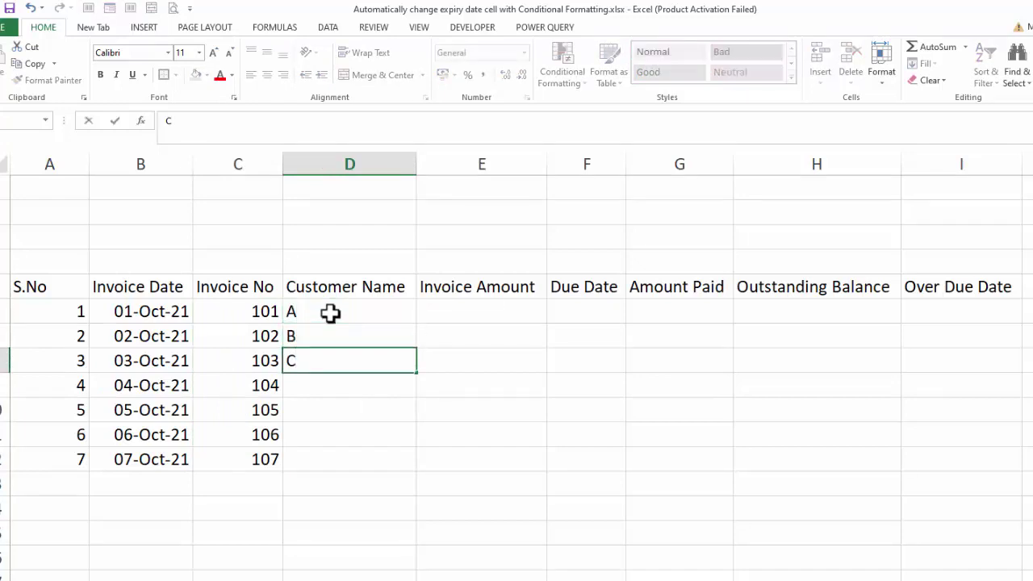
pyautogui.press('Return')
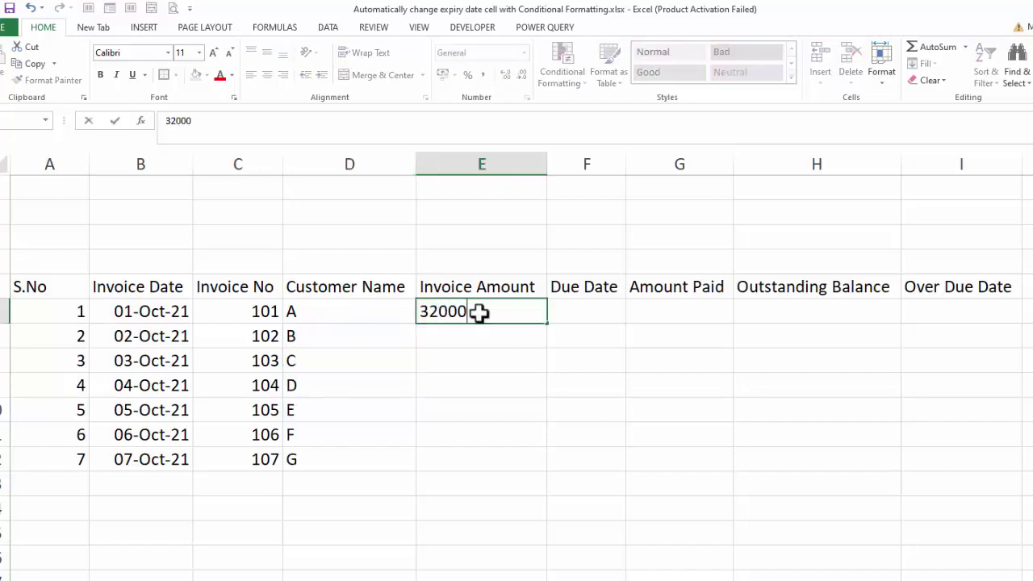
# Step: Fill the Invoice Amount column from the first row down with 32000, 12000, 40000, 50000, 60000, 61000 and 45000
pyautogui.press('Return')
pyautogui.write('12000')
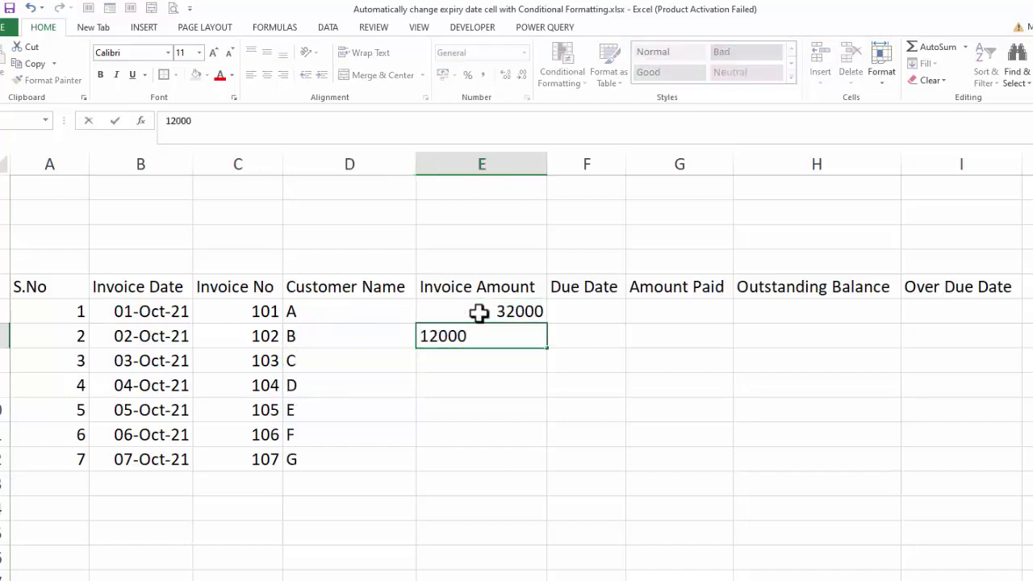
pyautogui.press('Return')
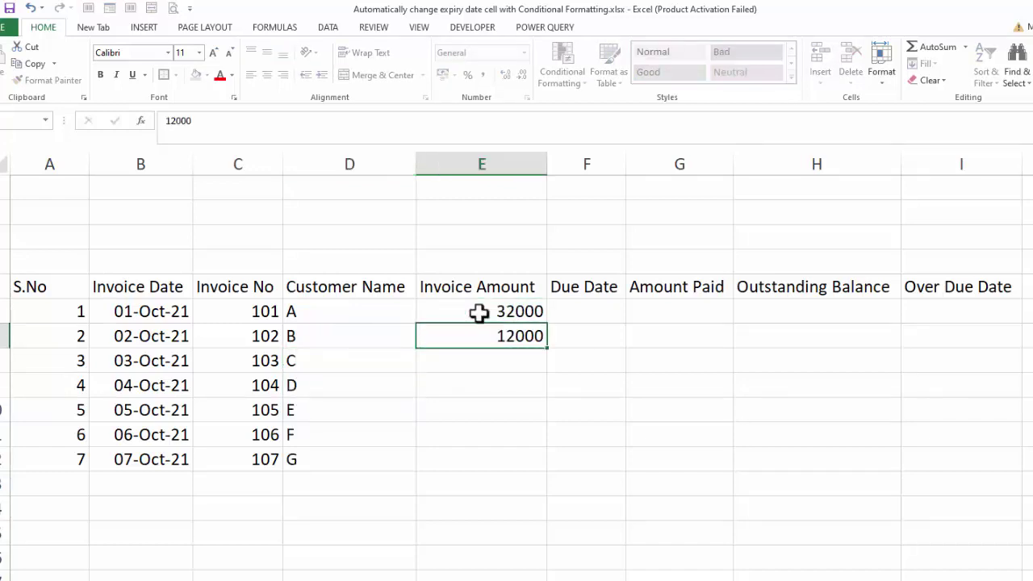
pyautogui.write('40000')
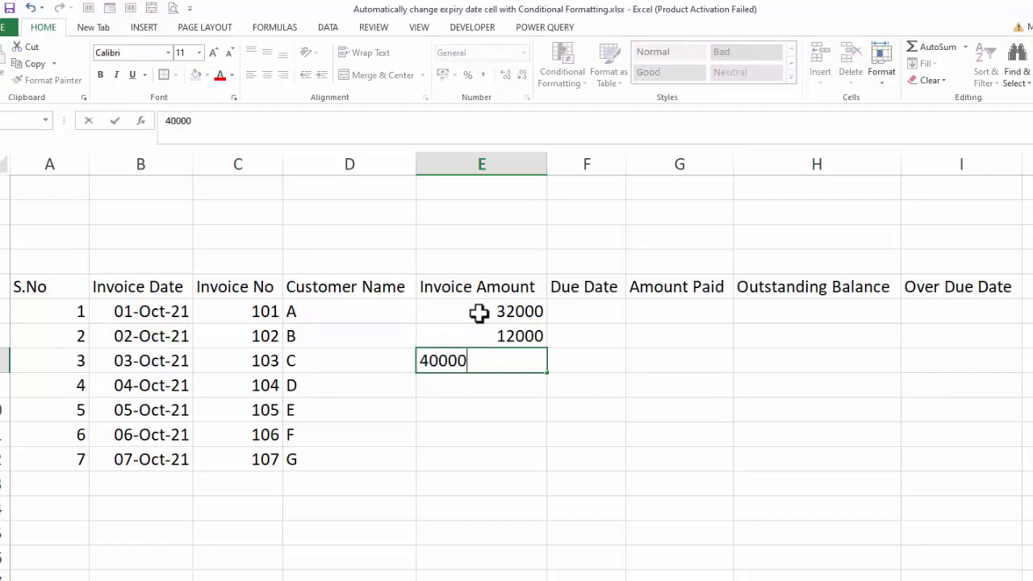
pyautogui.press('Return')
pyautogui.write('5000')
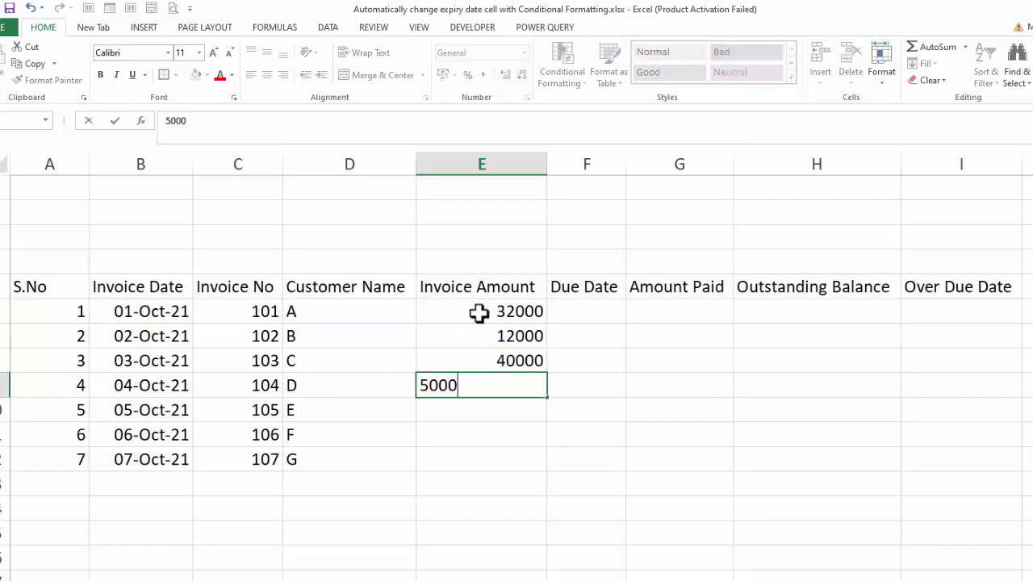
pyautogui.write('0')
pyautogui.press('Return')
pyautogui.write('60')
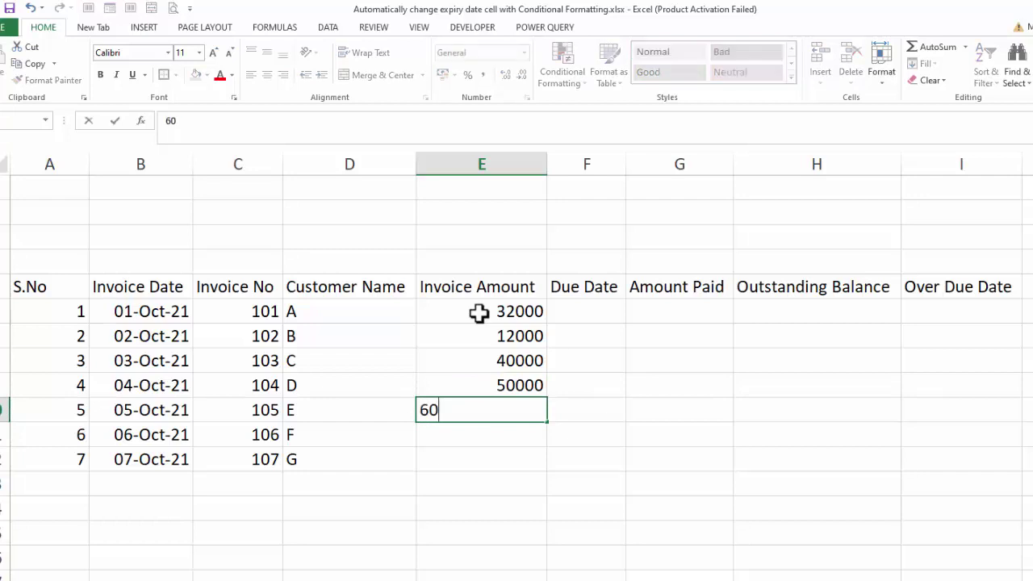
pyautogui.write('000')
pyautogui.press('Return')
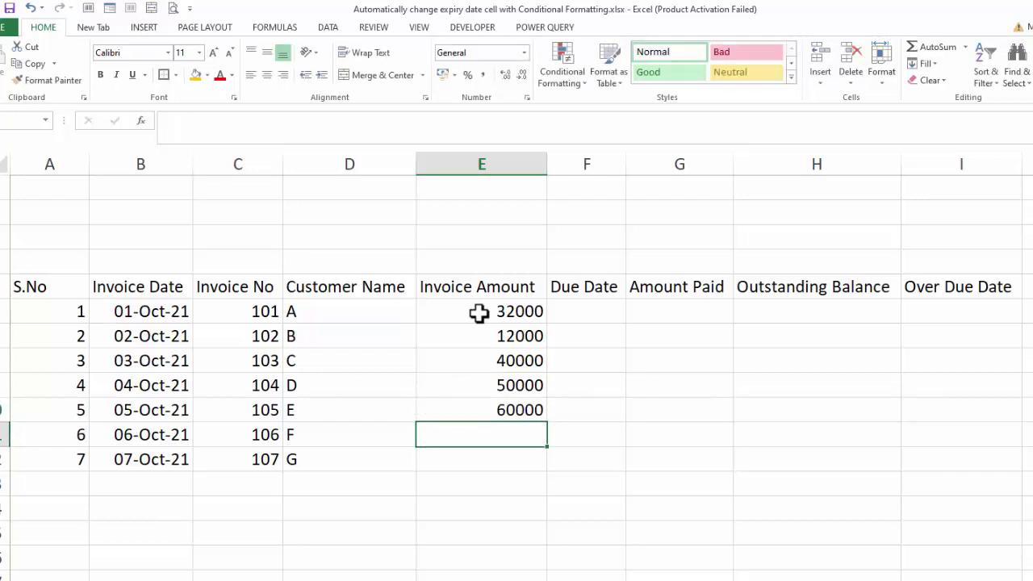
pyautogui.write('61000')
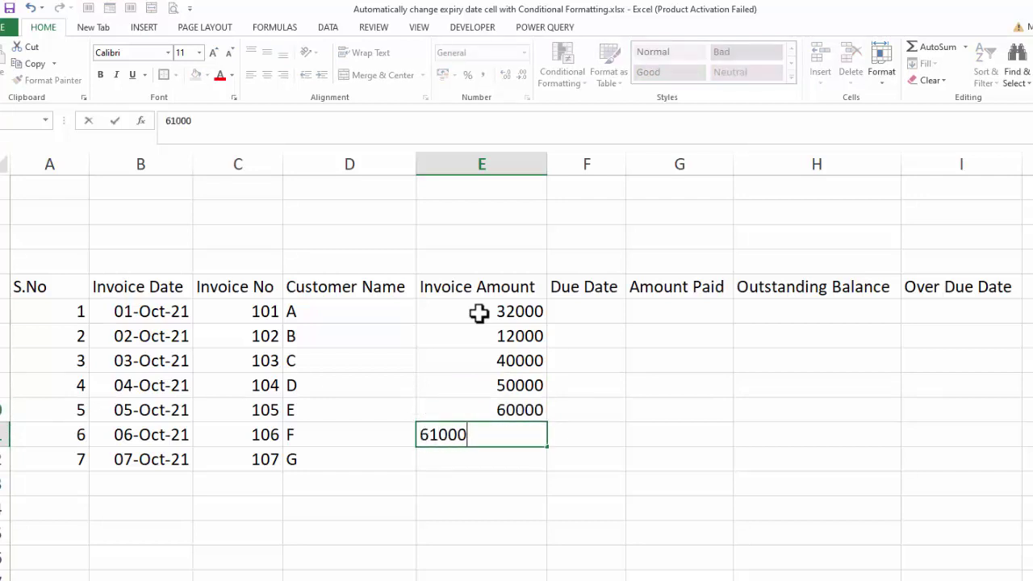
pyautogui.press('Return')
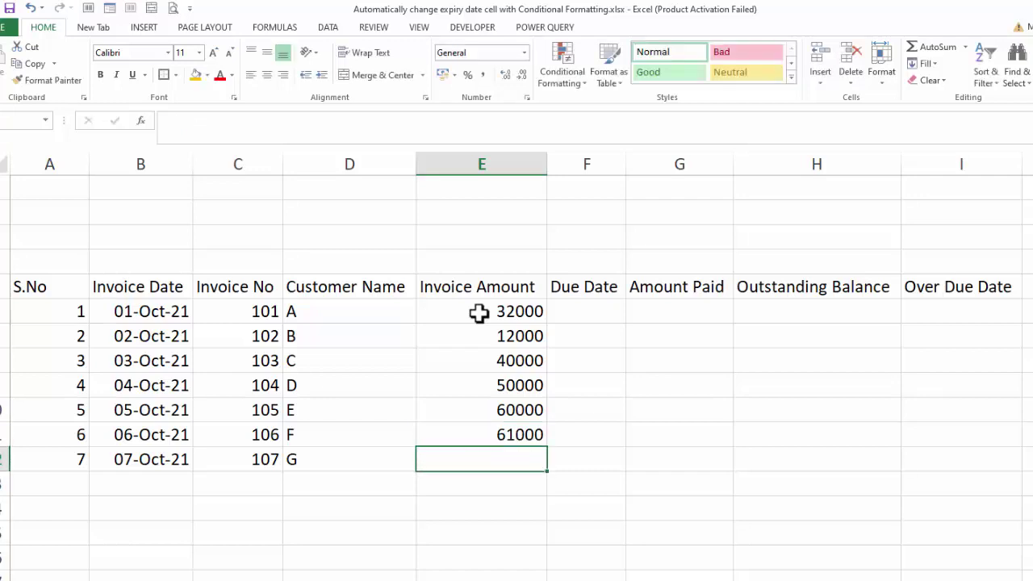
pyautogui.write('45000')
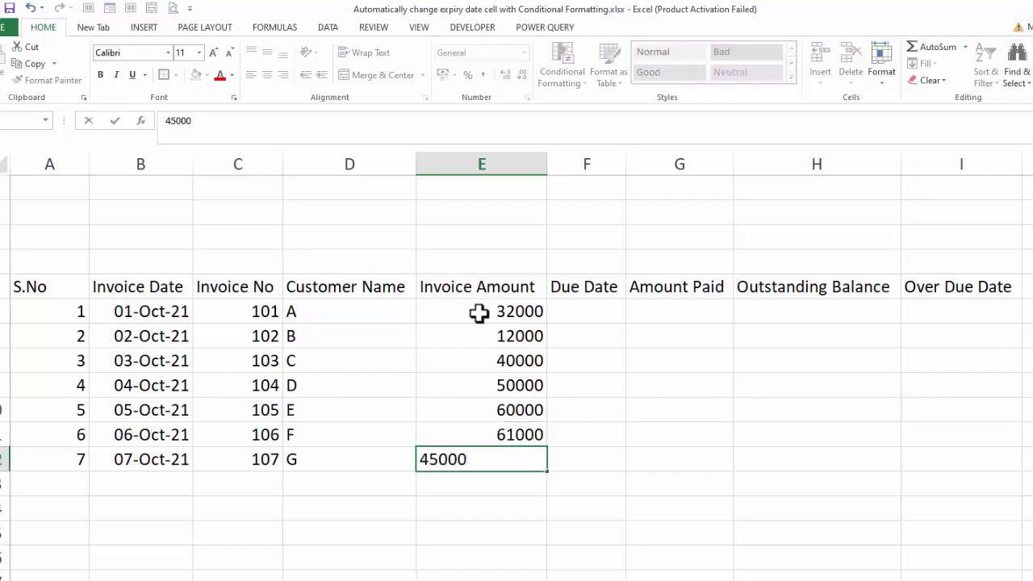
pyautogui.press('Tab')
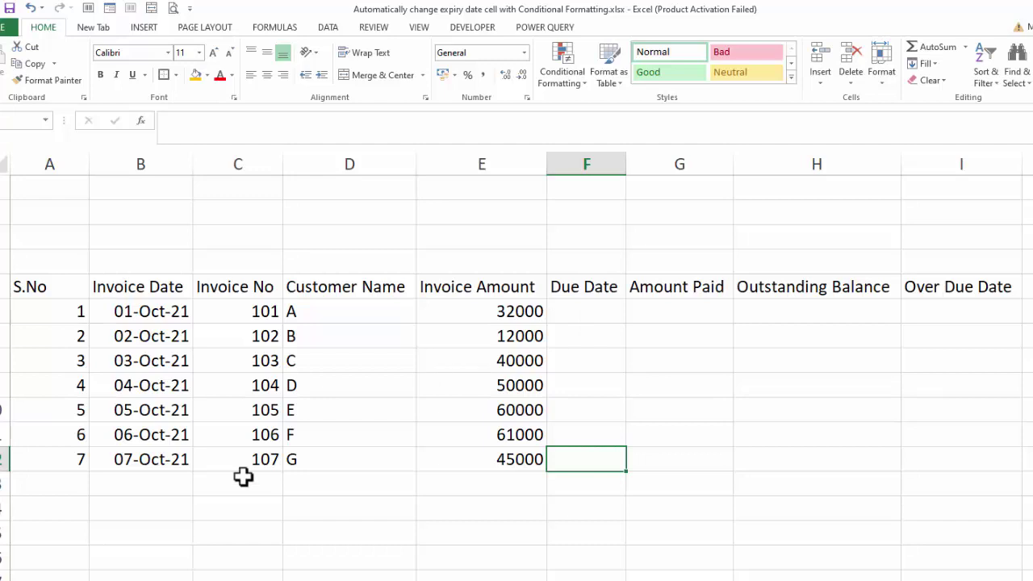
# Step: Fill the Due Date column from the first row down with 12/12/2021, 15/12/2021, 20/12/2021, 25/12/2021, 28/12/2021, 21/12/2021 and 16/12/2021
pyautogui.click(592, 314)
pyautogui.write('12/1')
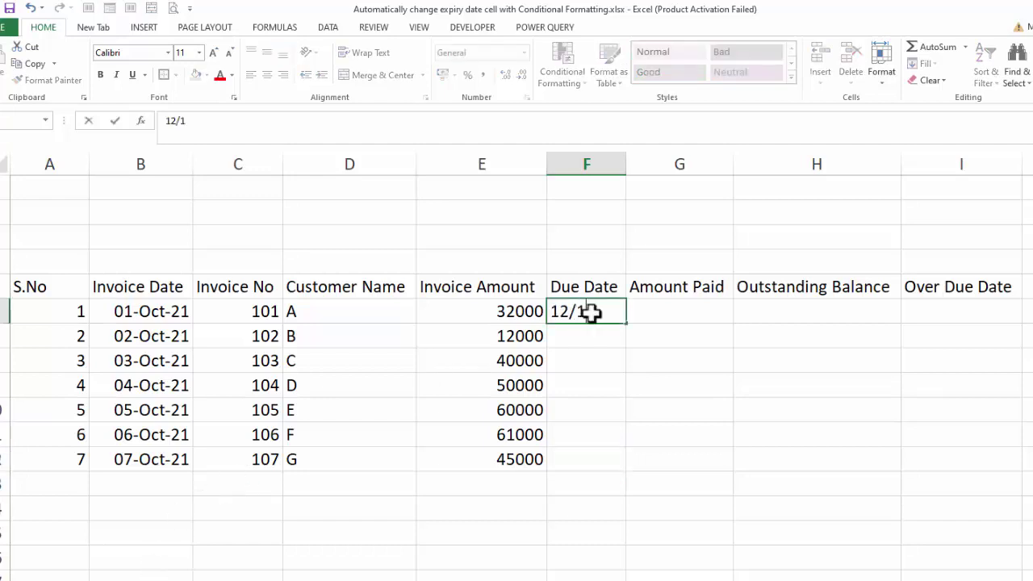
pyautogui.write('2/2021')
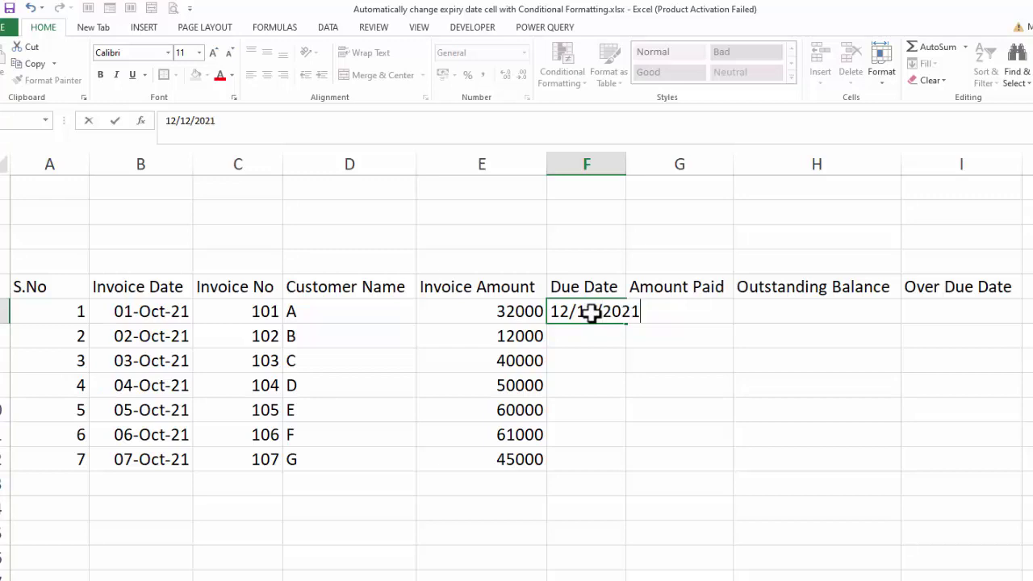
pyautogui.press('Return')
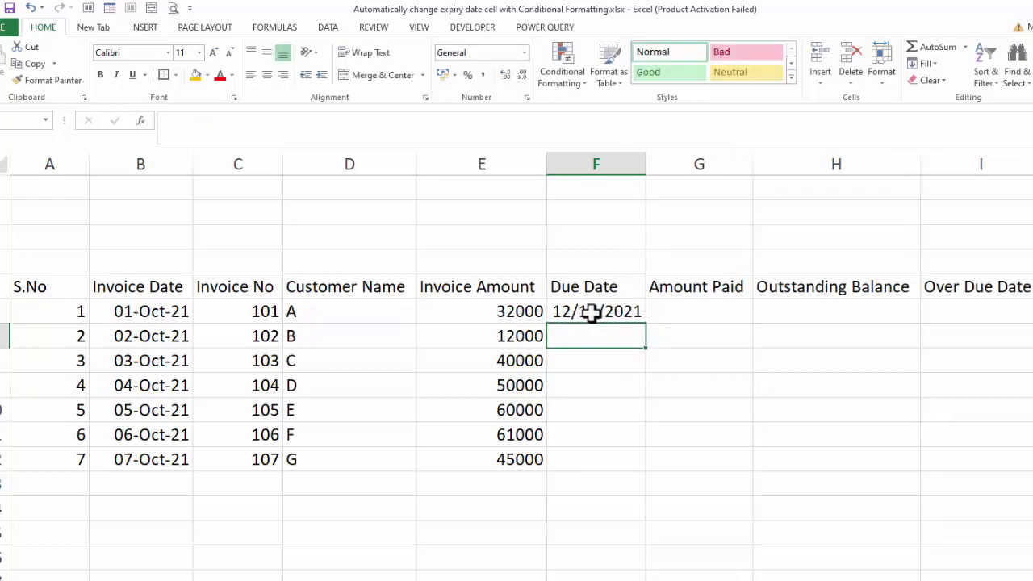
pyautogui.write('15/12/')
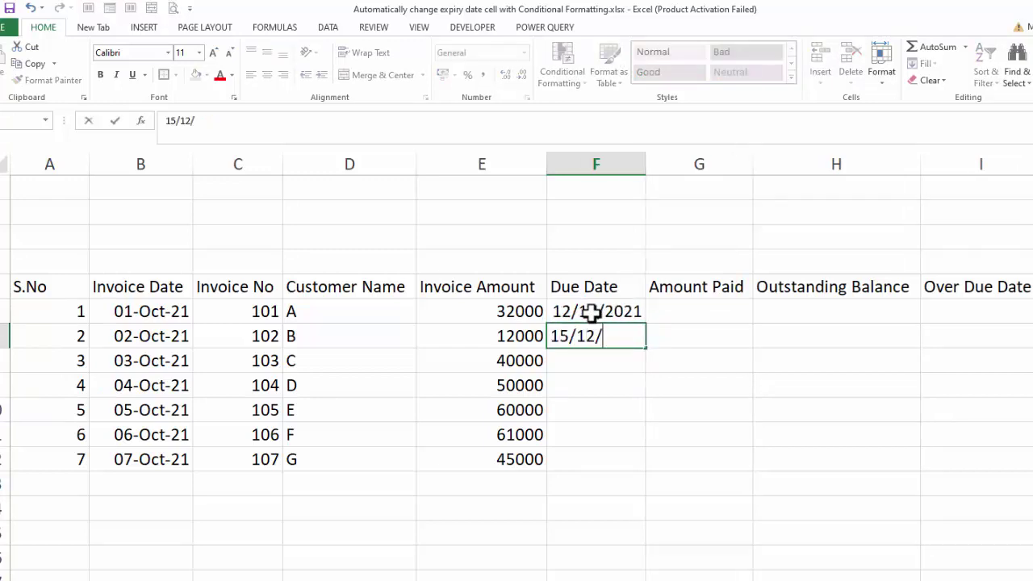
pyautogui.write('2021')
pyautogui.press('Return')
pyautogui.write("20'1")
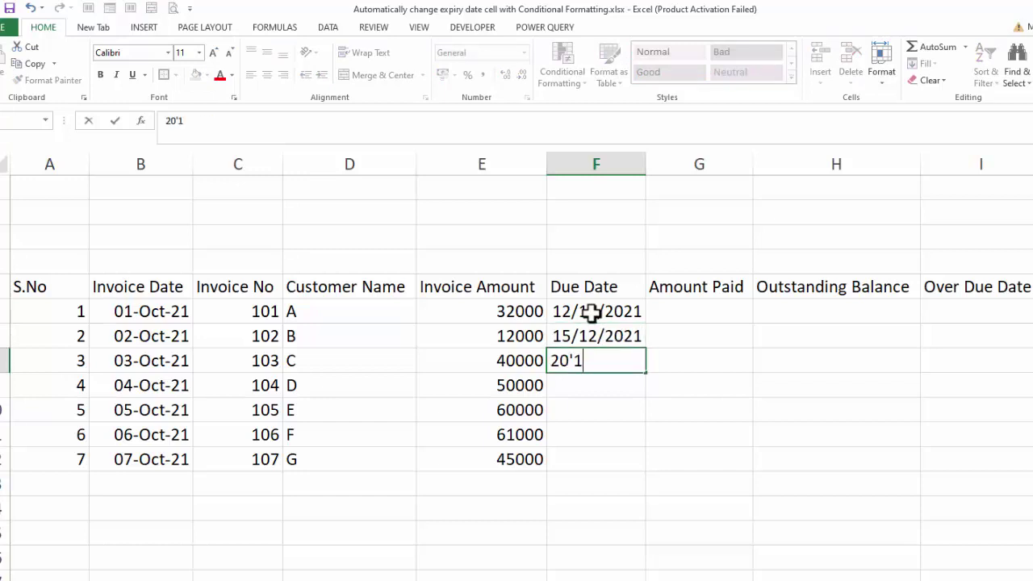
pyautogui.press('BackSpace')
pyautogui.press('BackSpace')
pyautogui.write('/12/')
pyautogui.write('2022')
pyautogui.press('BackSpace')
pyautogui.write('1')
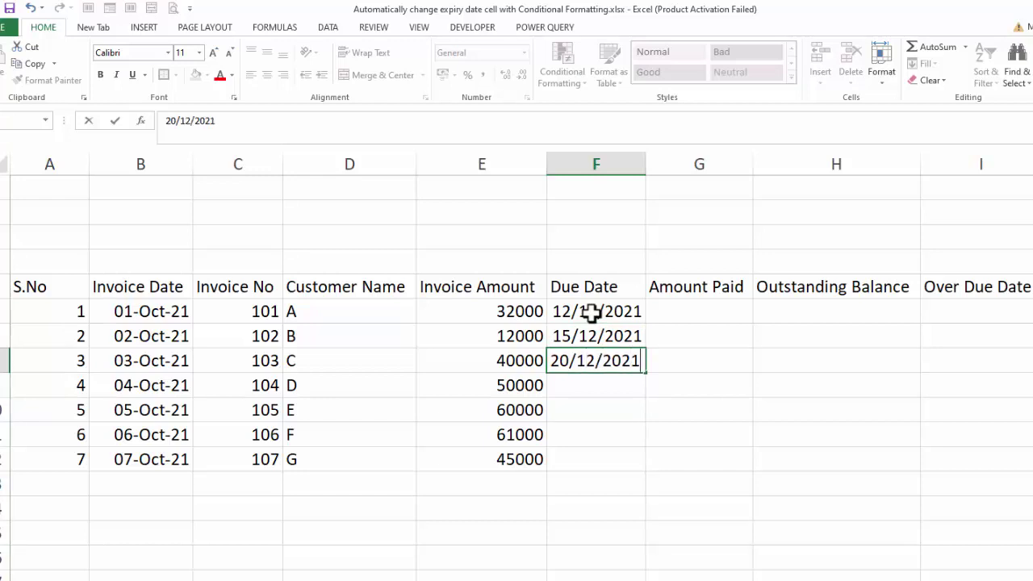
pyautogui.press('Return')
pyautogui.write('25/12/2021')
pyautogui.press('Return')
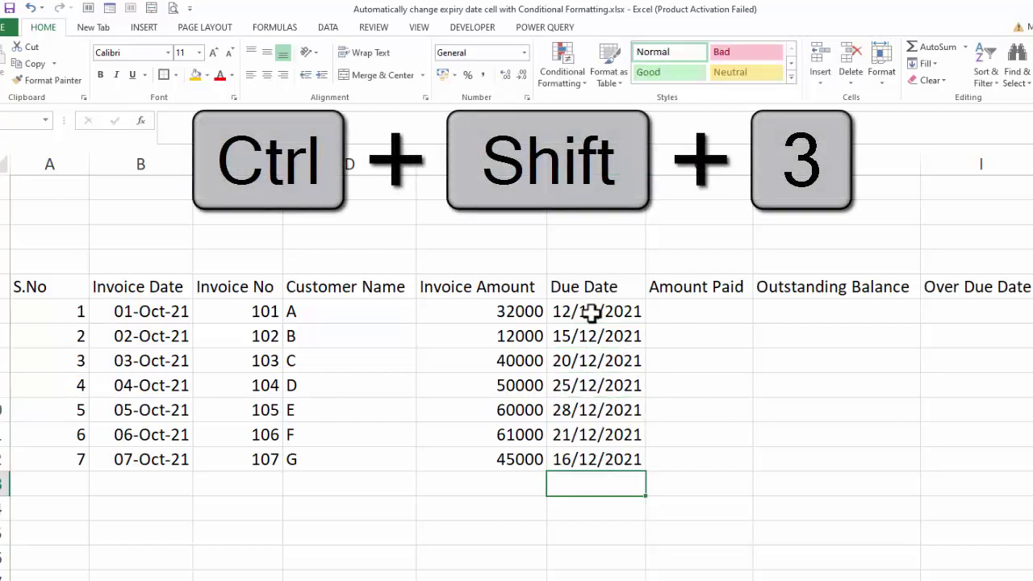
# Step: Format the seven dates in the Due Date column as day-month-year like 12-Dec-21
pyautogui.press('Up')
pyautogui.moveTo(593, 314); pyautogui.dragTo(592, 454)
pyautogui.hotkey('ctrl', 'shift', '3')
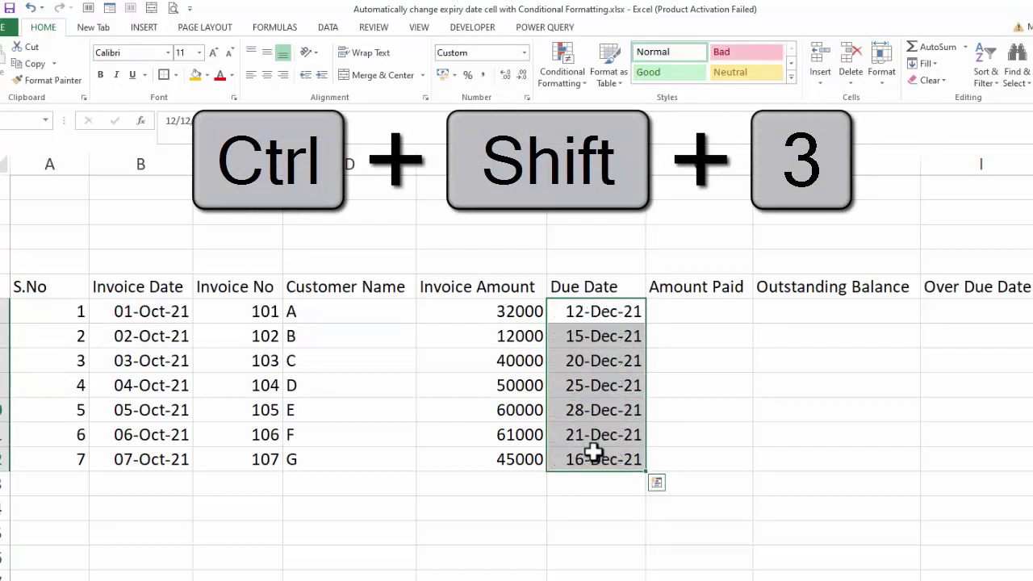
# Step: Fill the Amount Paid column from the first row down with 10000, 5000, 25000, 30000, 35000, 40000 and 31000
pyautogui.click(705, 310)
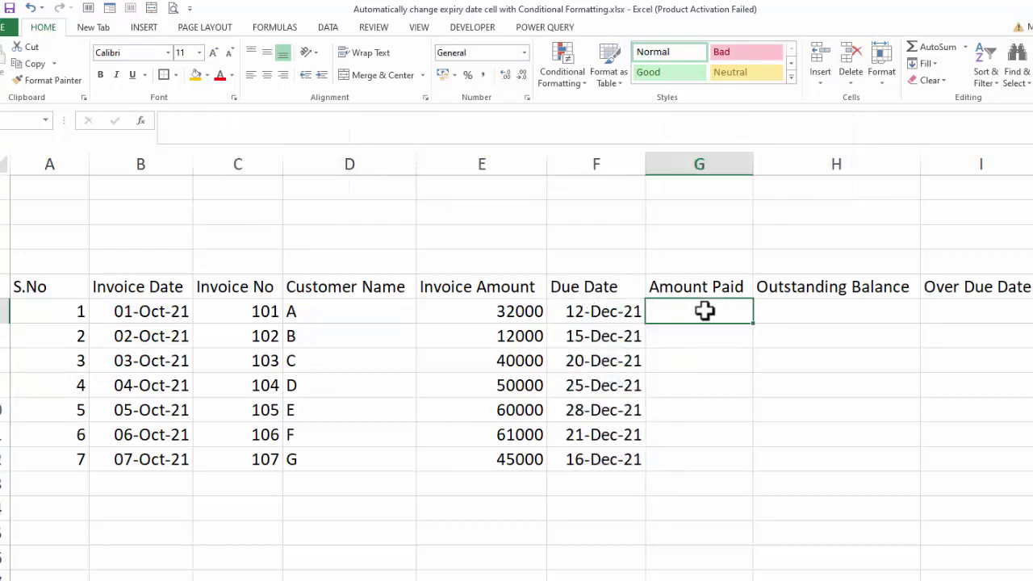
pyautogui.write('10000')
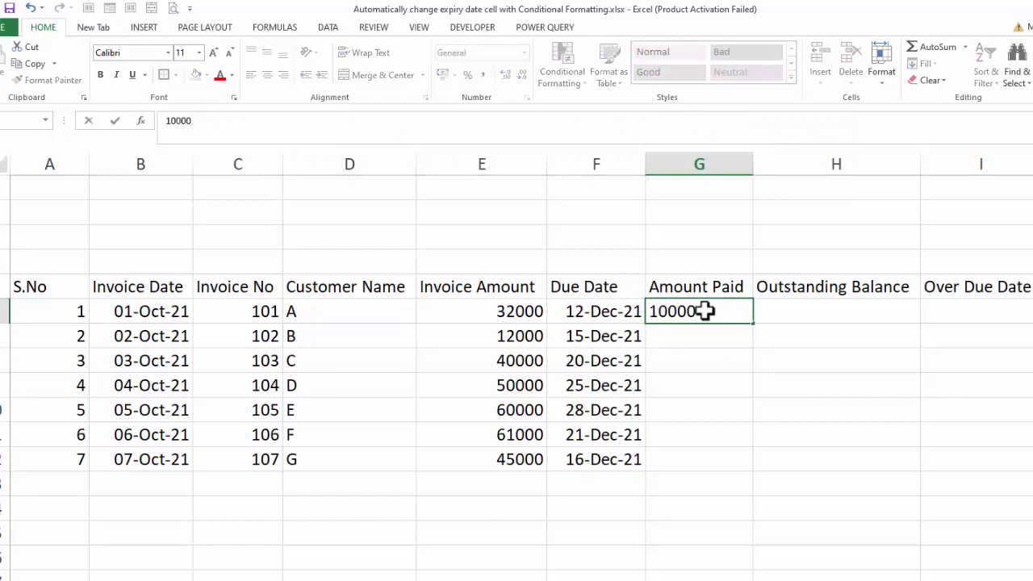
pyautogui.press('Return')
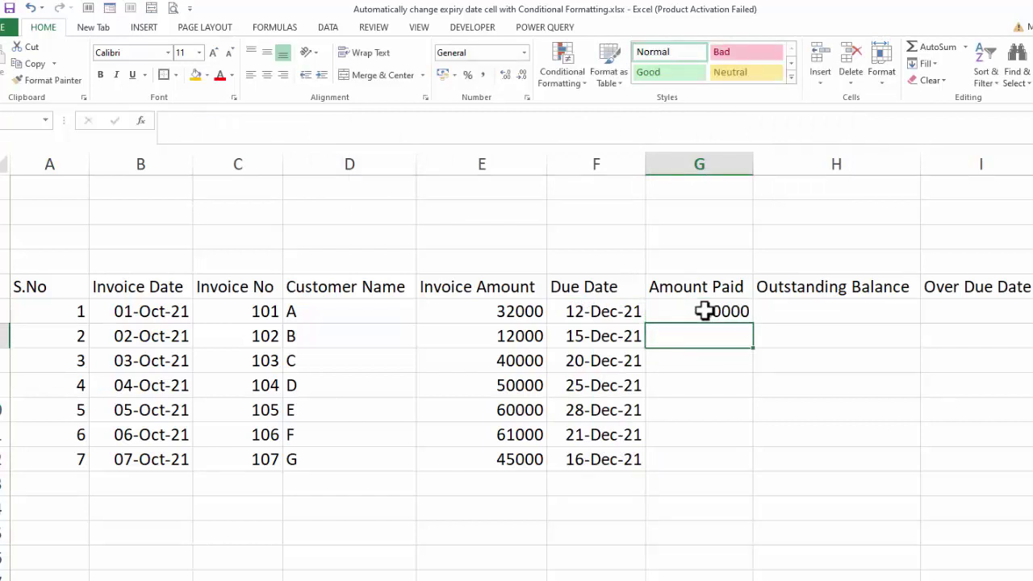
pyautogui.write('5000')
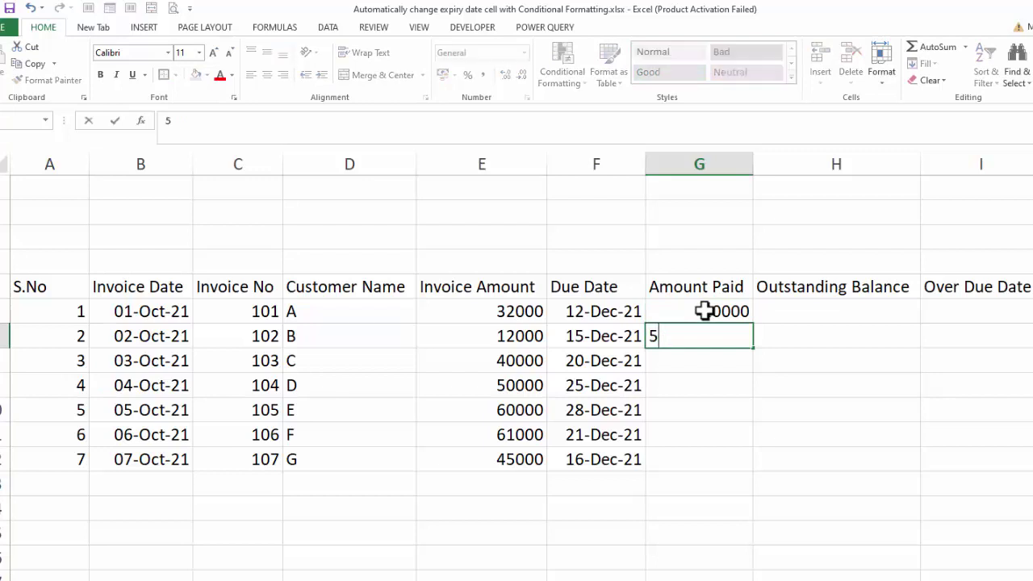
pyautogui.press('Return')
pyautogui.write('25000')
pyautogui.press('Return')
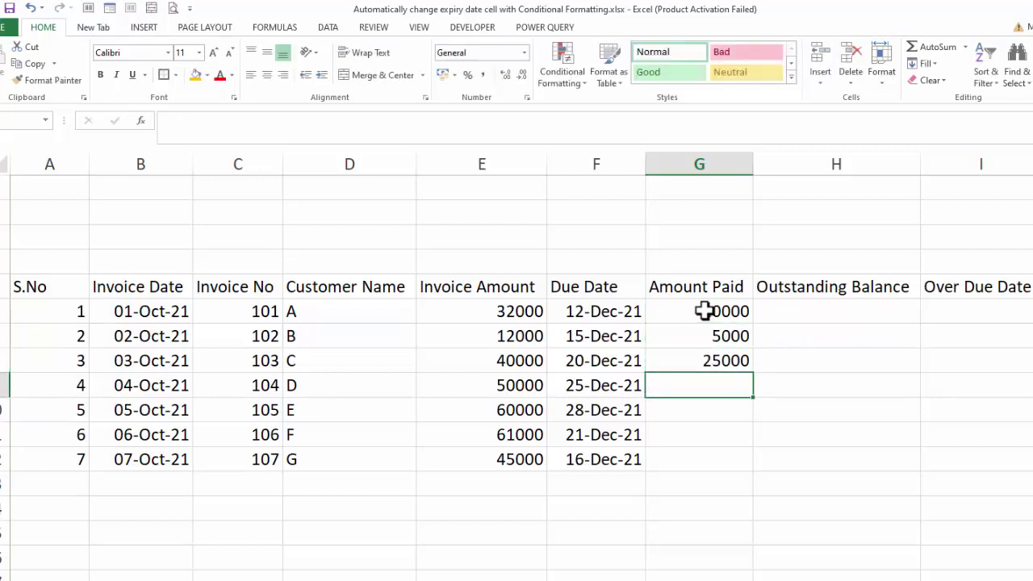
pyautogui.write('30000')
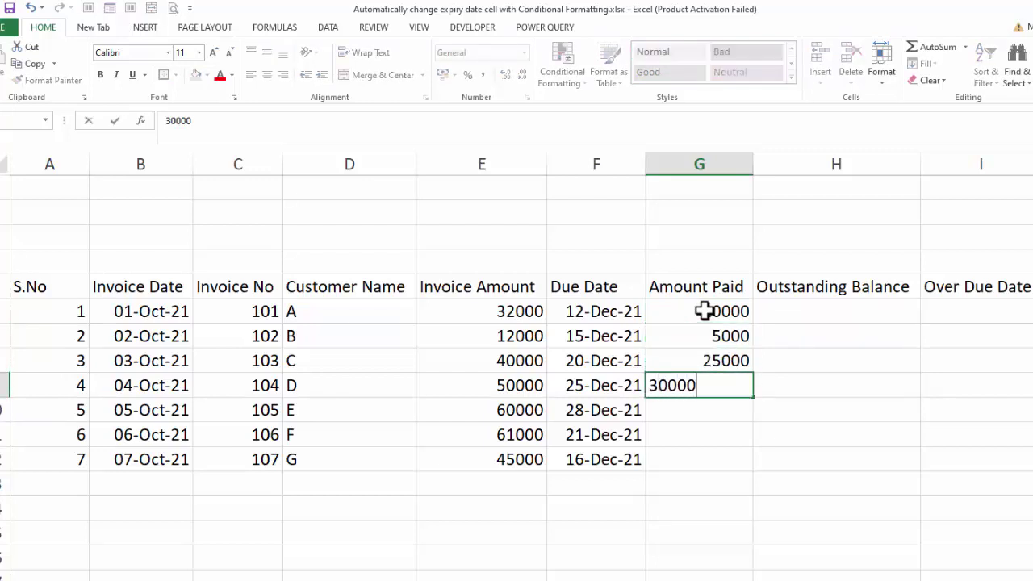
pyautogui.press('Return')
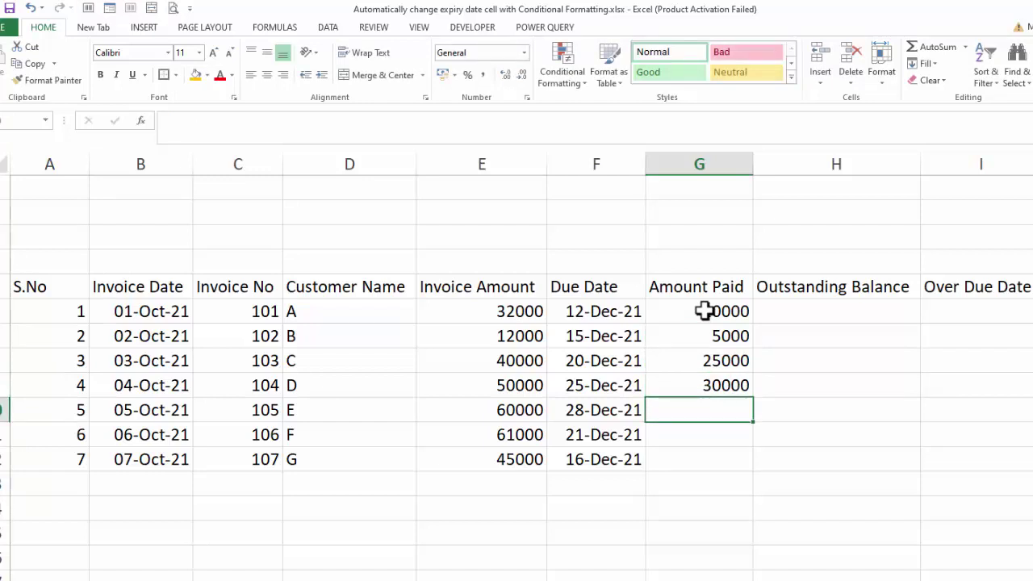
pyautogui.write('35000')
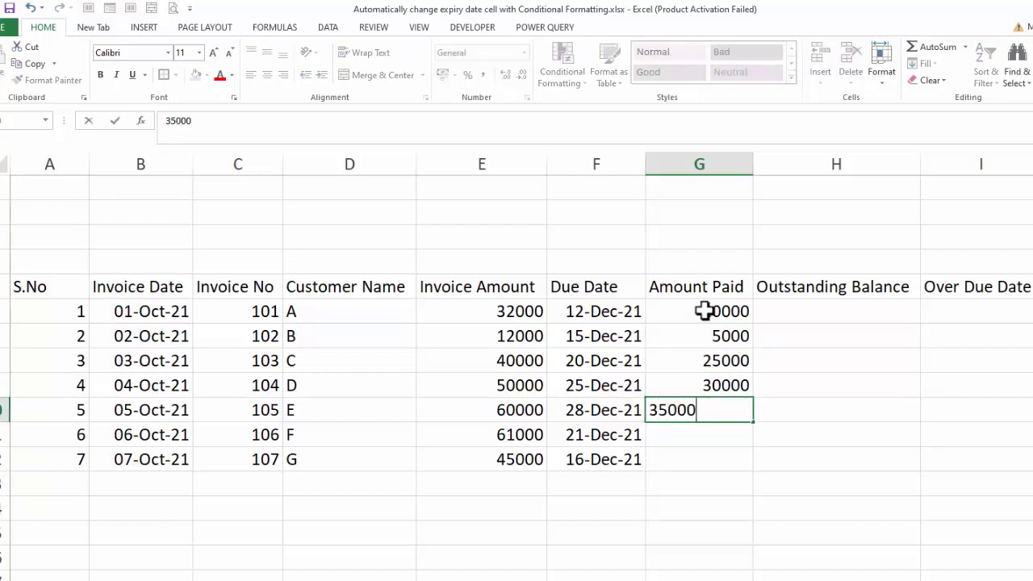
pyautogui.press('Return')
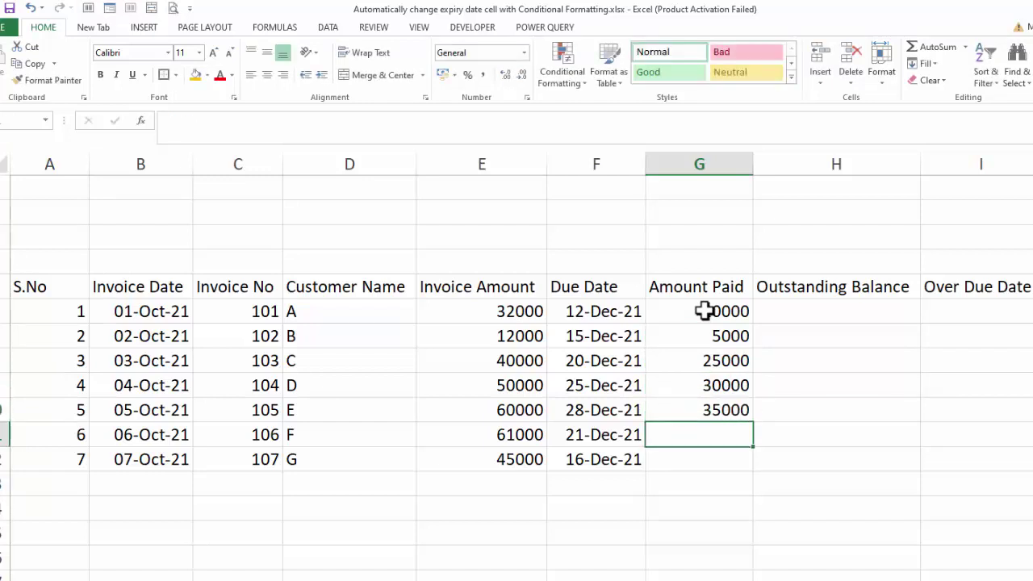
pyautogui.write('40000')
pyautogui.press('Return')
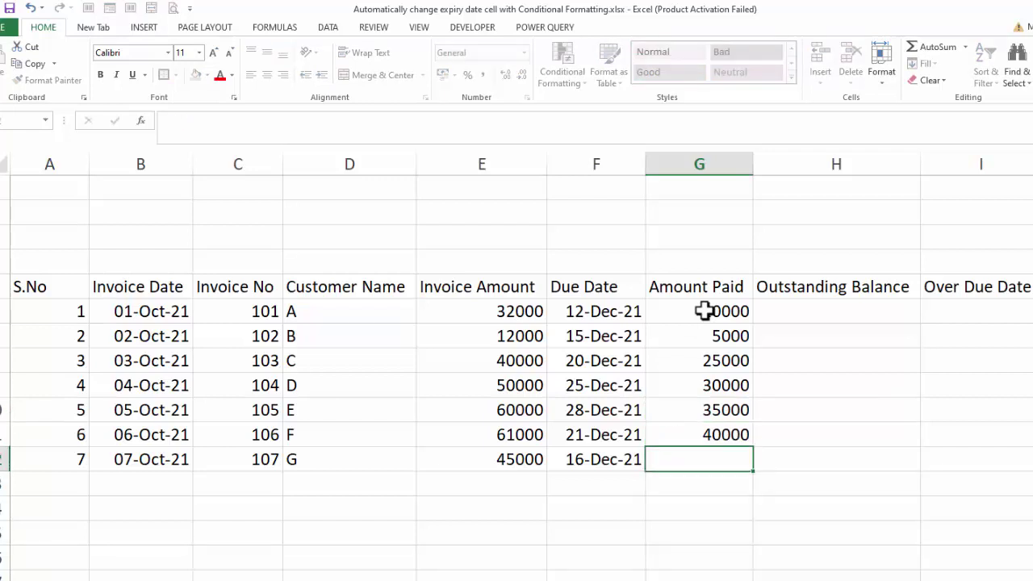
pyautogui.write('31000')
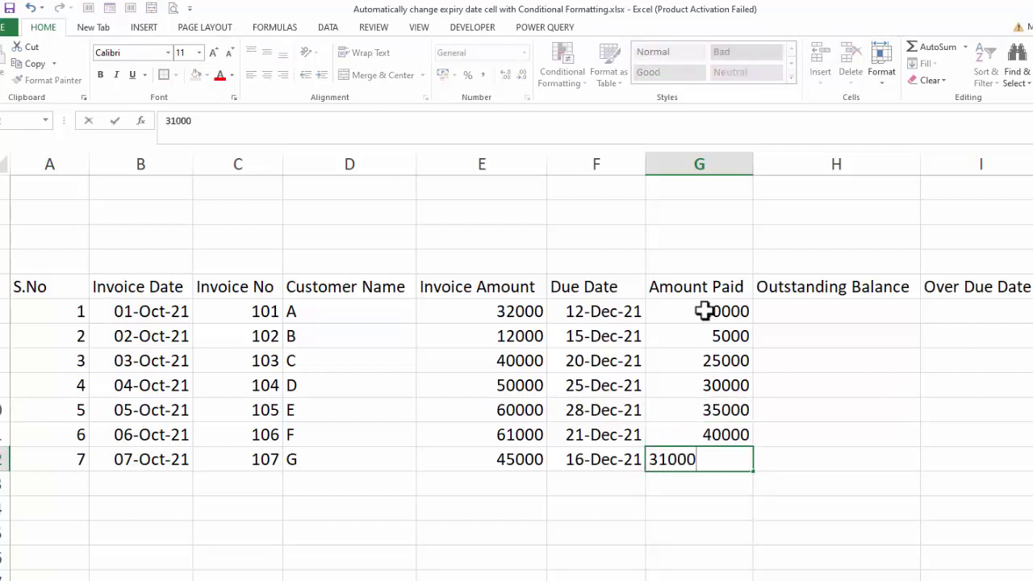
pyautogui.press('Return')
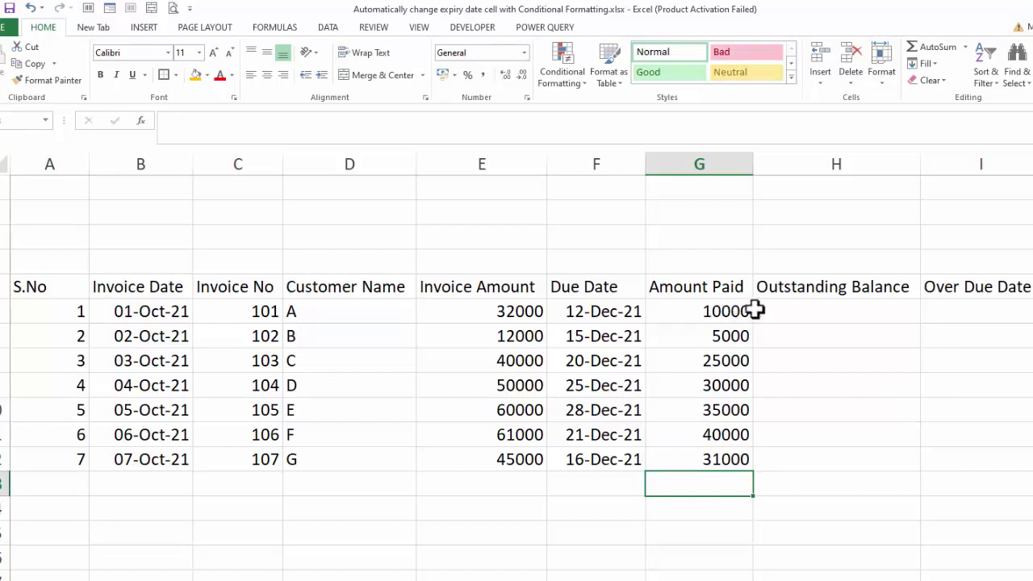
# Step: Calculate the Outstanding Balance in the first row with =E6-G6 and copy the formula down to all seven invoices
pyautogui.click(801, 301)
pyautogui.write('=')
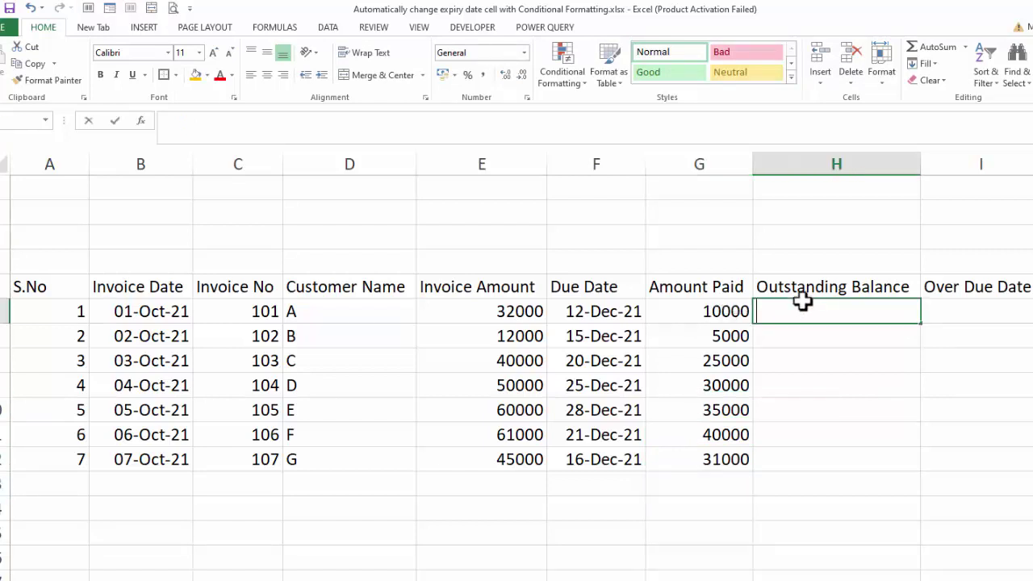
pyautogui.click(509, 310)
pyautogui.write('-')
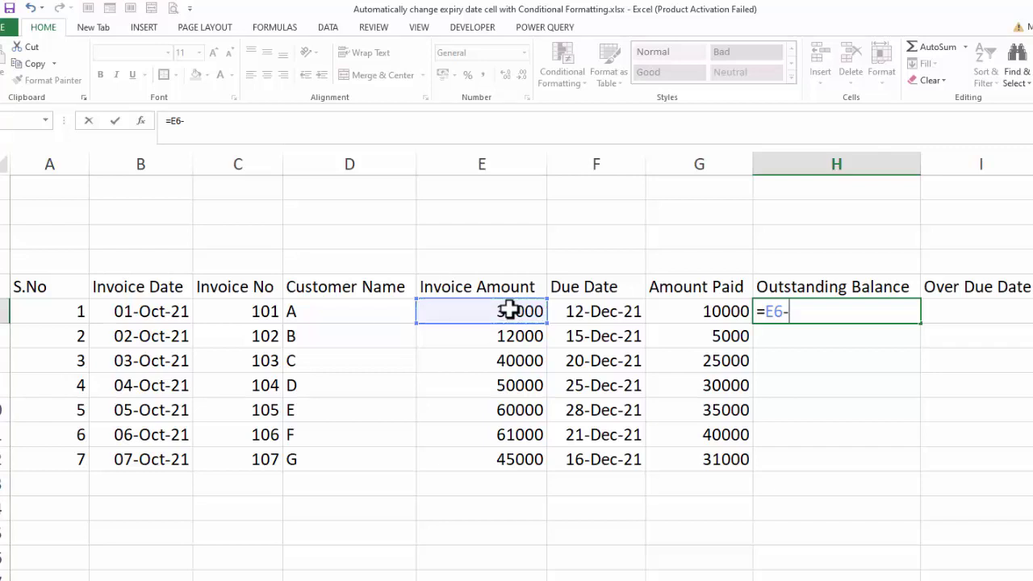
pyautogui.click(694, 311)
pyautogui.press('Return')
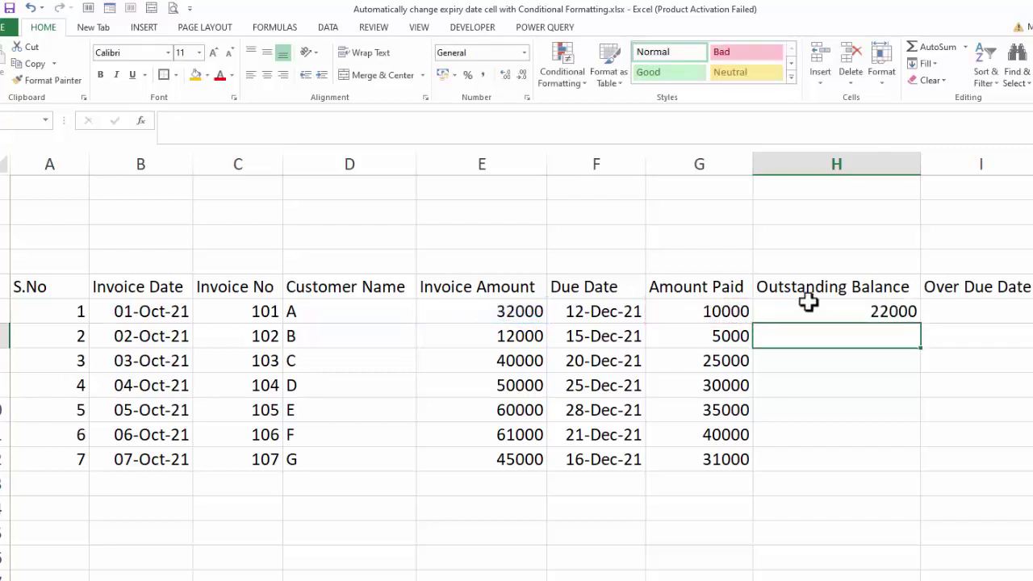
pyautogui.click(837, 307)
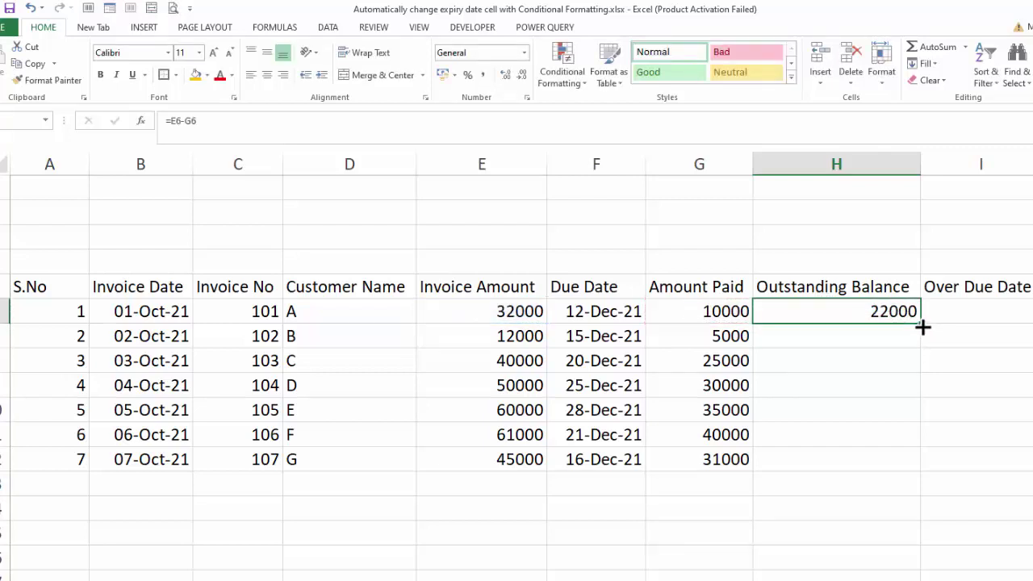
pyautogui.doubleClick(922, 329)
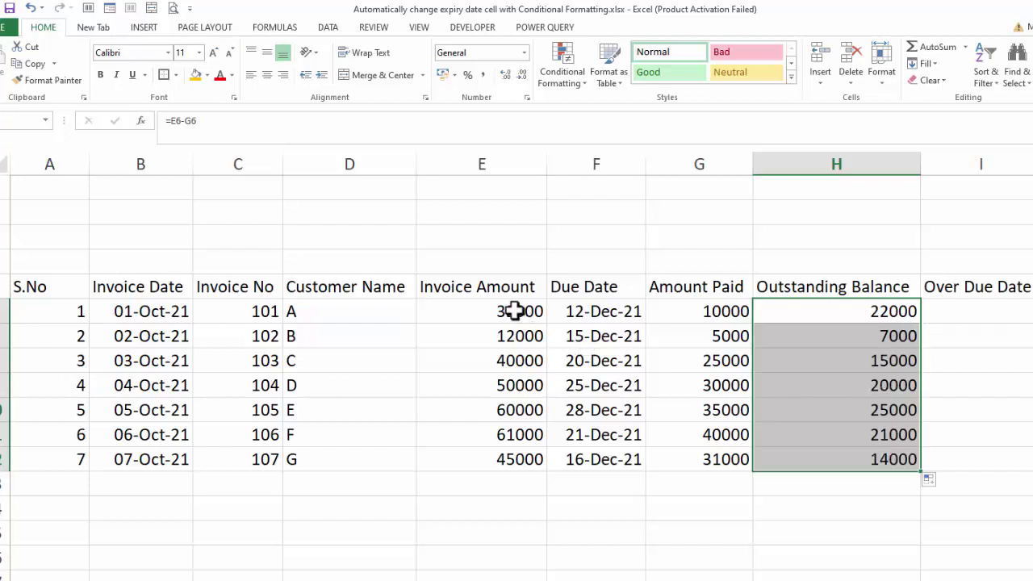
# Step: Format the Invoice Amount, Amount Paid and Outstanding Balance values in comma style with no decimal places
pyautogui.moveTo(513, 311); pyautogui.dragTo(517, 459)
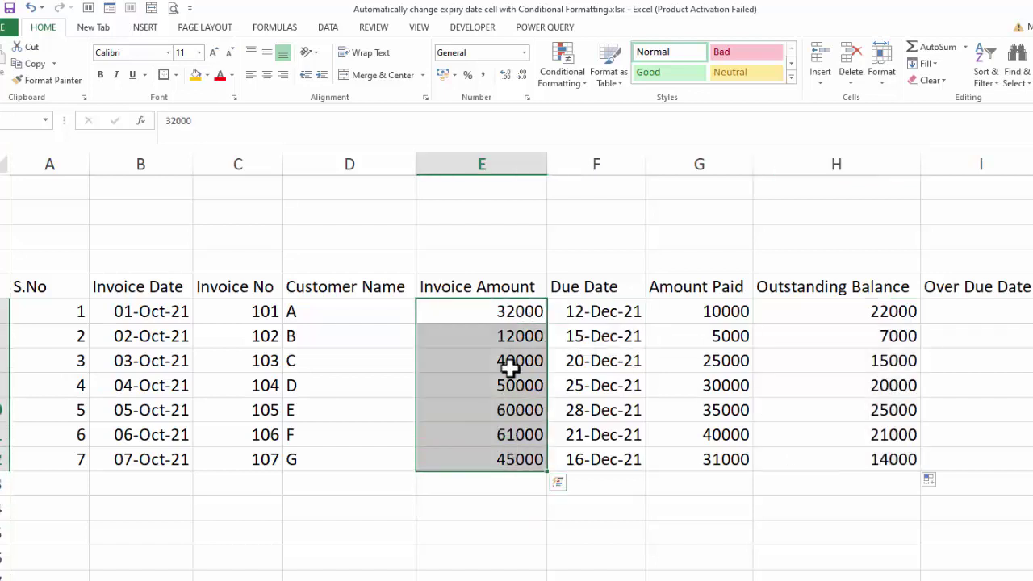
pyautogui.click(484, 75)
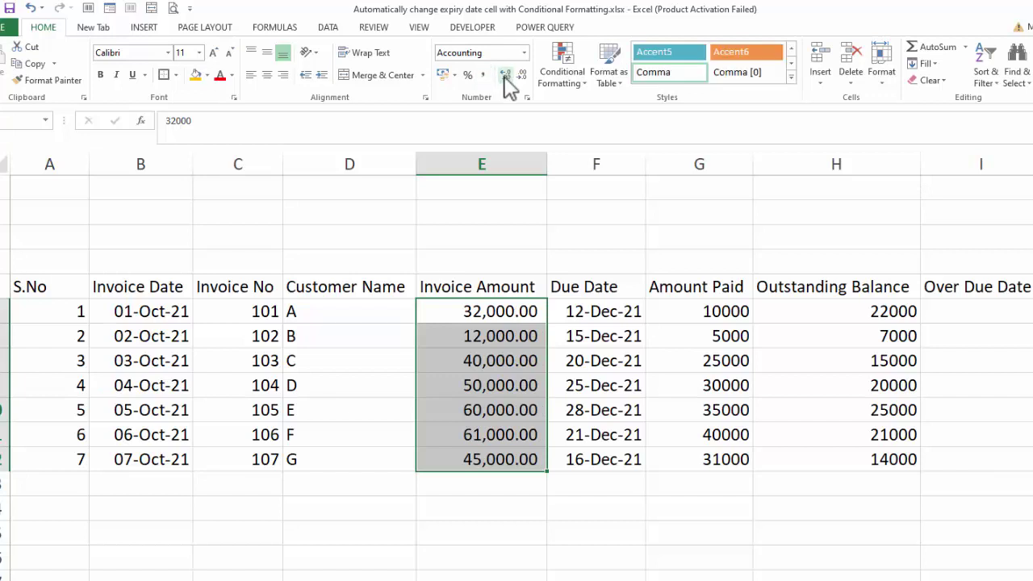
pyautogui.click(521, 76)
pyautogui.click(521, 75)
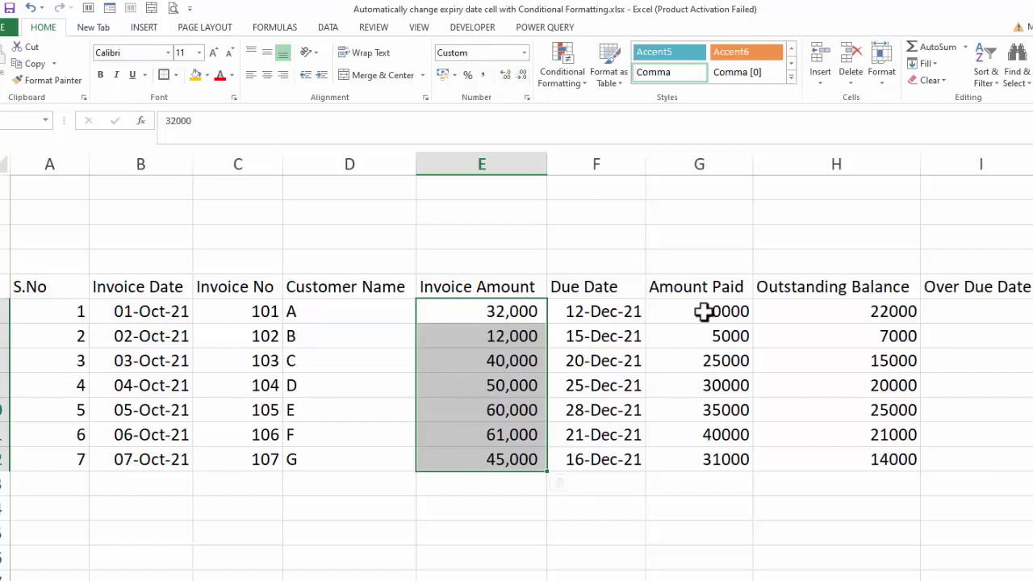
pyautogui.moveTo(702, 311); pyautogui.dragTo(849, 459)
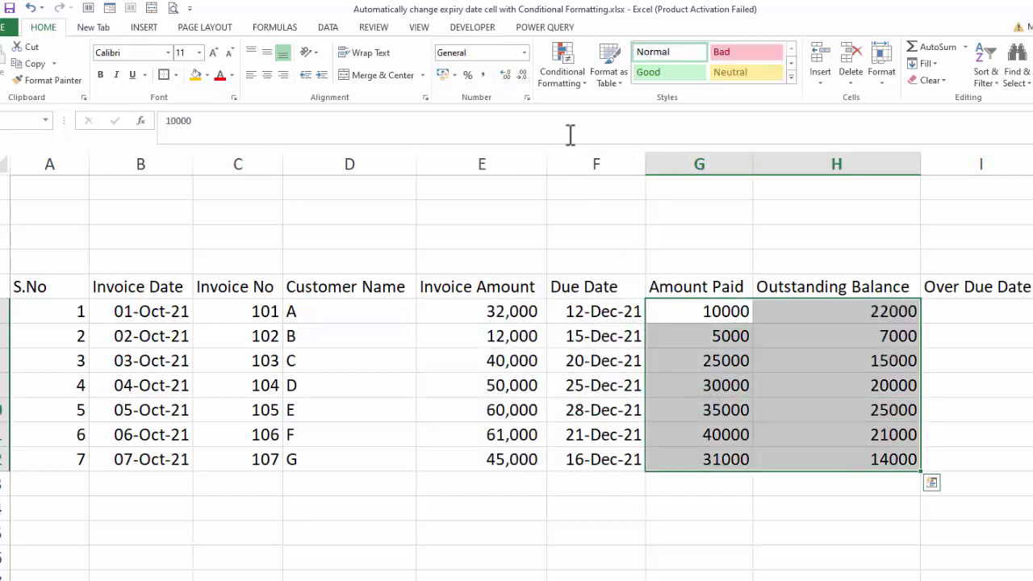
pyautogui.click(482, 75)
pyautogui.click(521, 75)
pyautogui.click(521, 76)
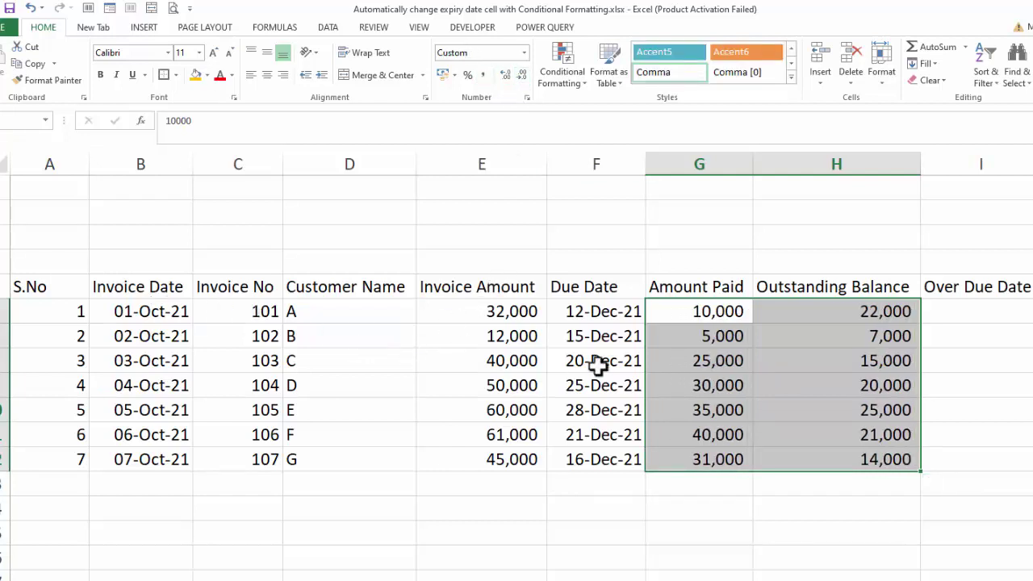
# Step: Fill the Over Due Date column from the first row down with 1/1/2022, 5/1/2022, 6/1/2022, 12/1/2022, 15/1/2022, 11/1/2022 and 8/01/2022
pyautogui.click(993, 314)
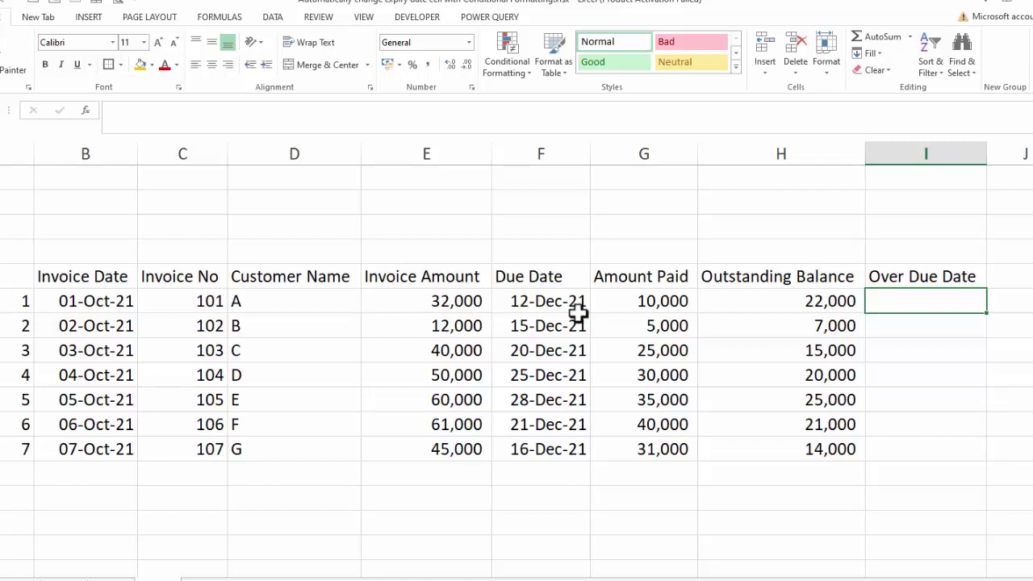
pyautogui.write('1/1/')
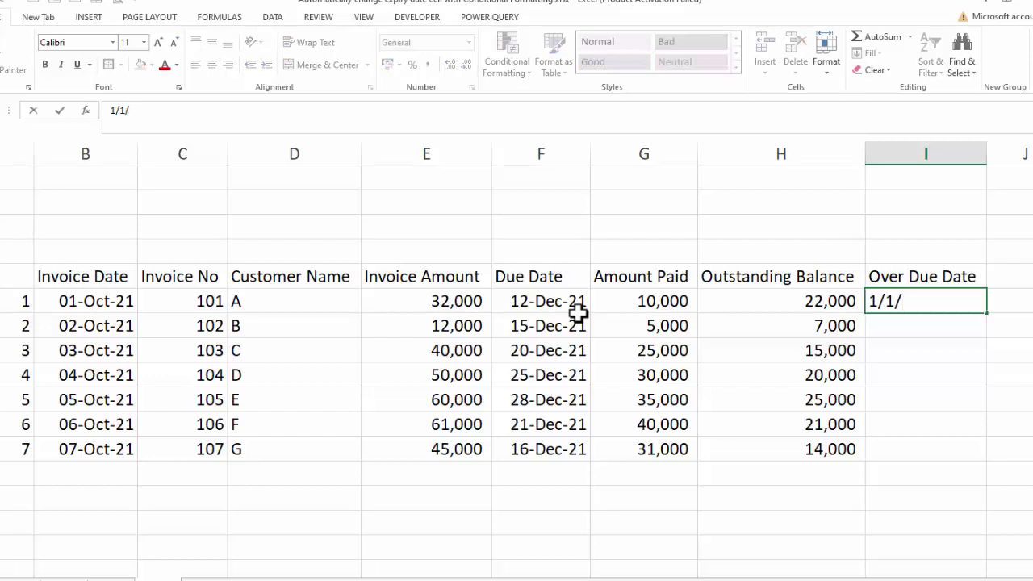
pyautogui.write('2022')
pyautogui.press('Return')
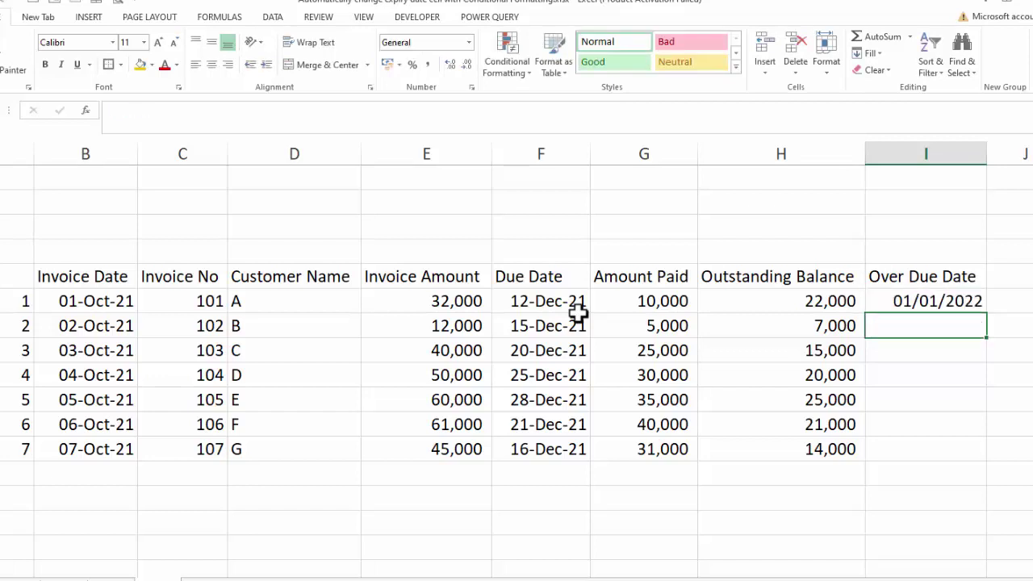
pyautogui.write('5/')
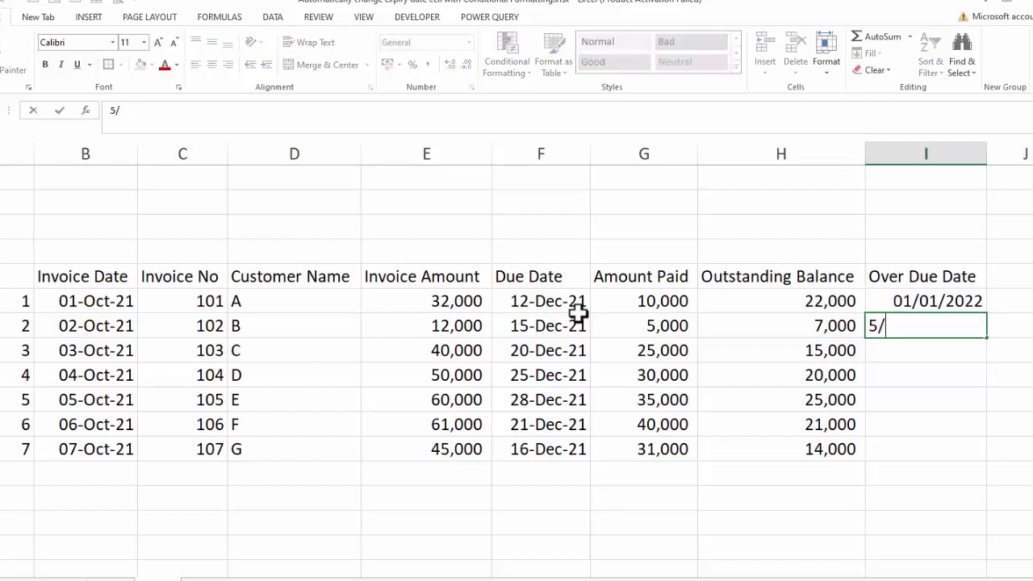
pyautogui.write('1/2022')
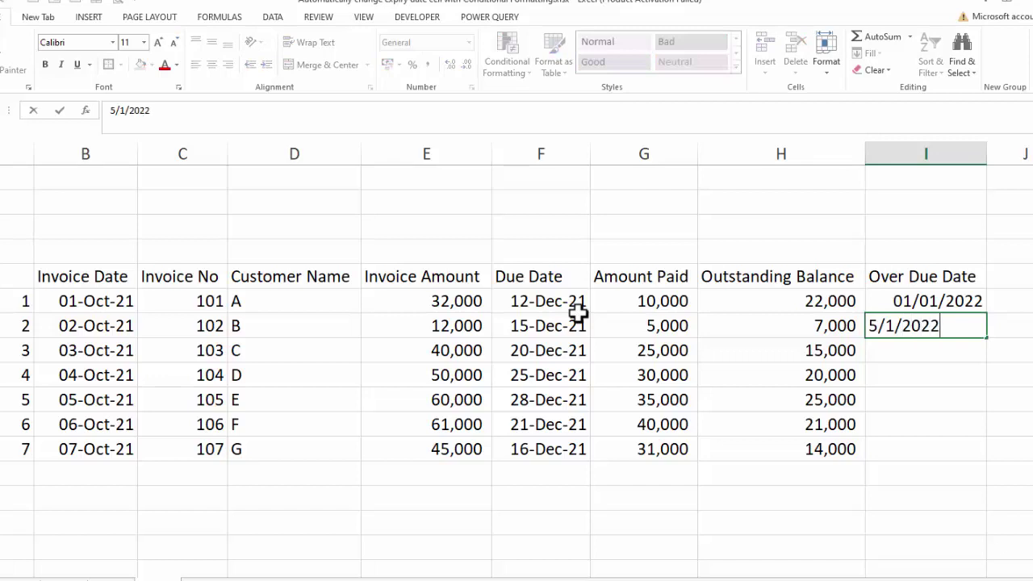
pyautogui.press('Return')
pyautogui.write('6/1/2022')
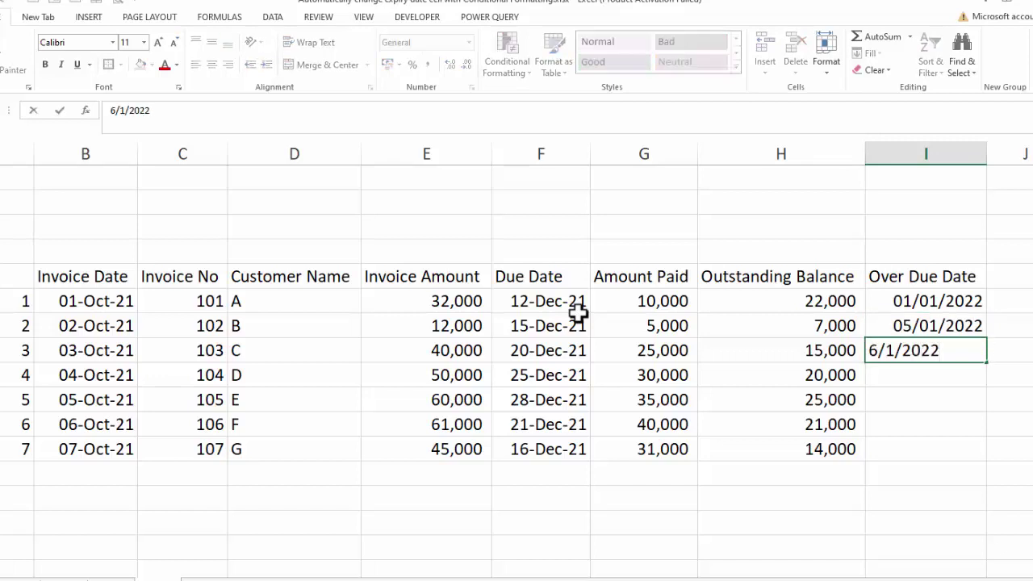
pyautogui.press('Return')
pyautogui.write('12/1/2022')
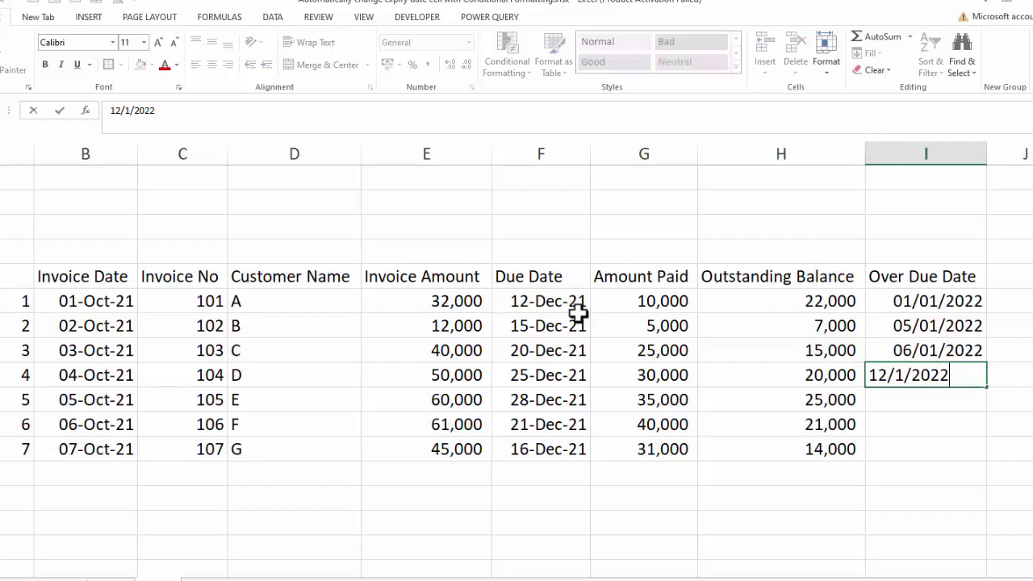
pyautogui.press('Return')
pyautogui.write('8/')
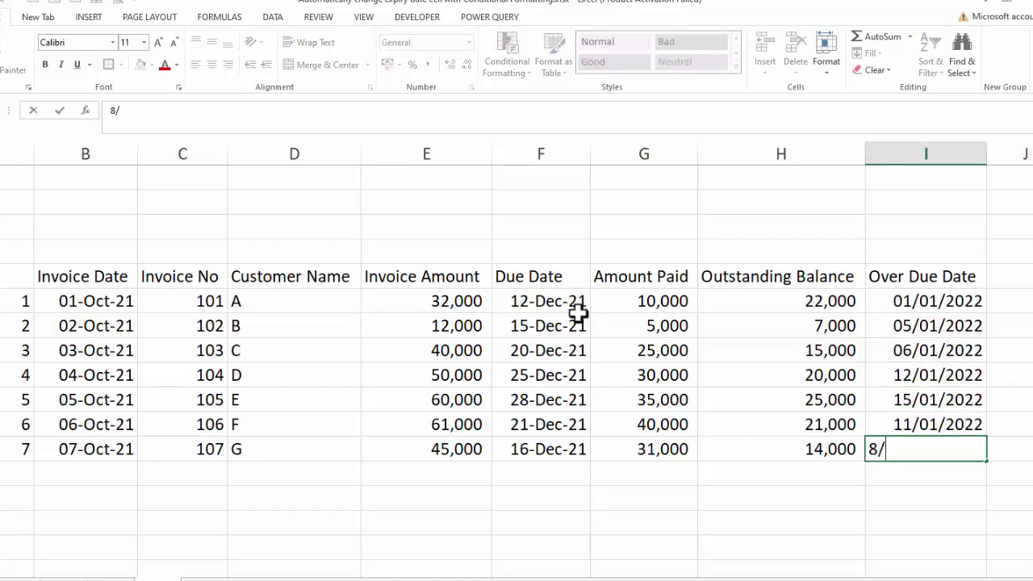
pyautogui.write('01/2022')
pyautogui.press('Return')
# Step: Format the seven dates in the Over Due Date column as day-month-year like 01-Jan-22
pyautogui.moveTo(914, 302); pyautogui.dragTo(914, 442)
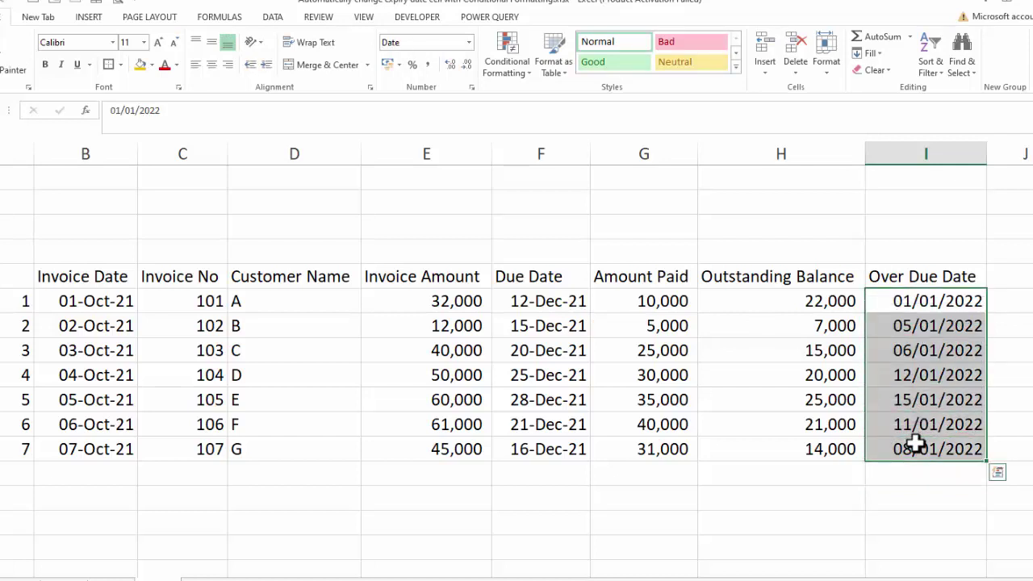
pyautogui.hotkey('shift', 'F4')
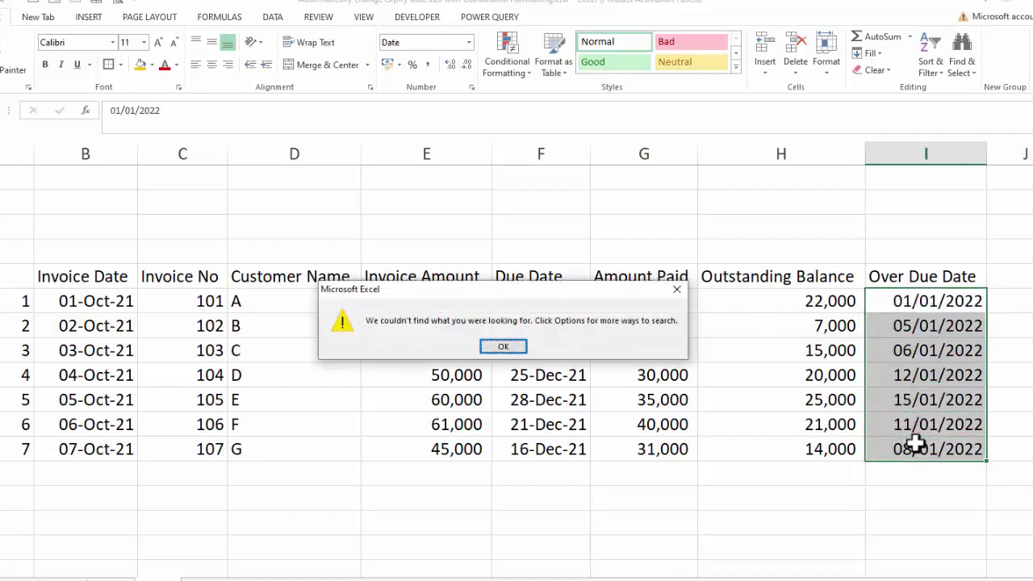
pyautogui.click(675, 291)
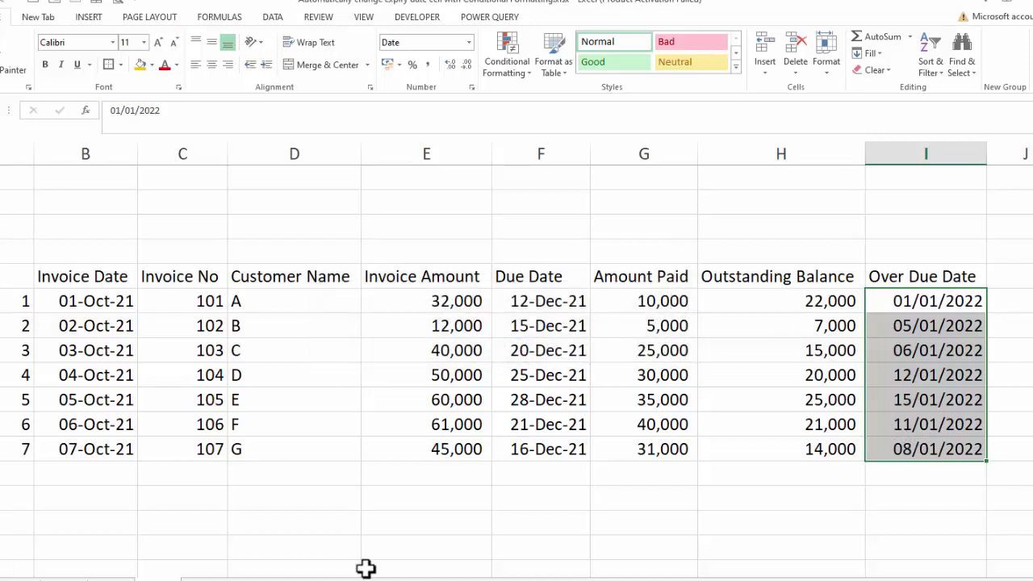
pyautogui.hotkey('ctrl', 'shift', '3')
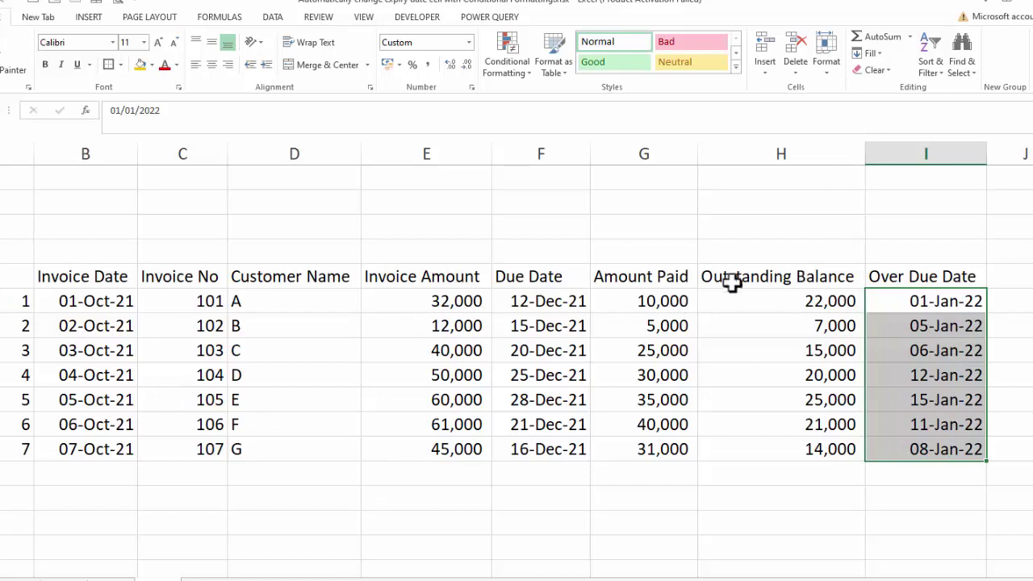
# Step: Apply all borders to the whole table including its header row, plus a thick box border around it
pyautogui.moveTo(7, 275); pyautogui.dragTo(886, 454)
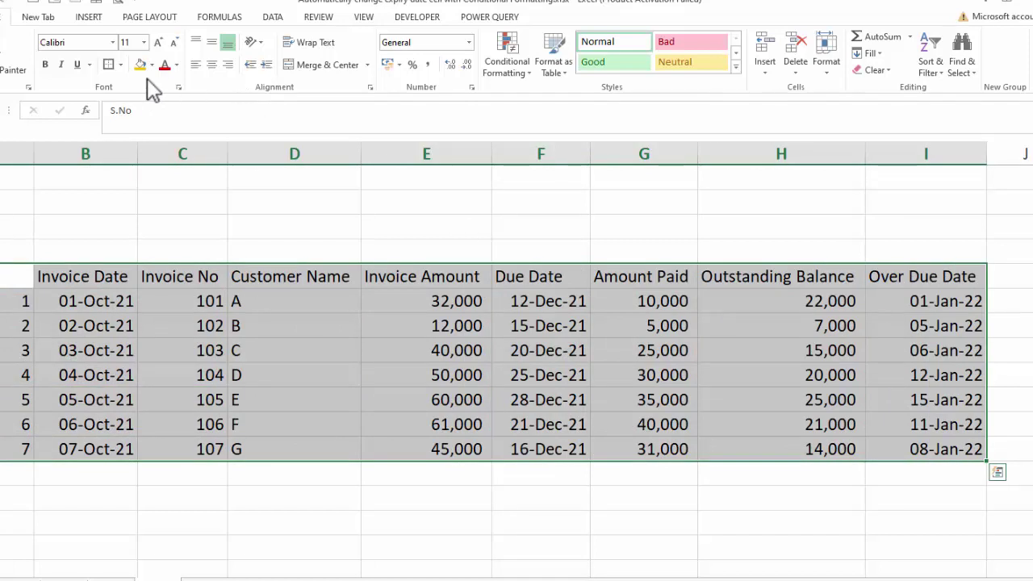
pyautogui.click(120, 71)
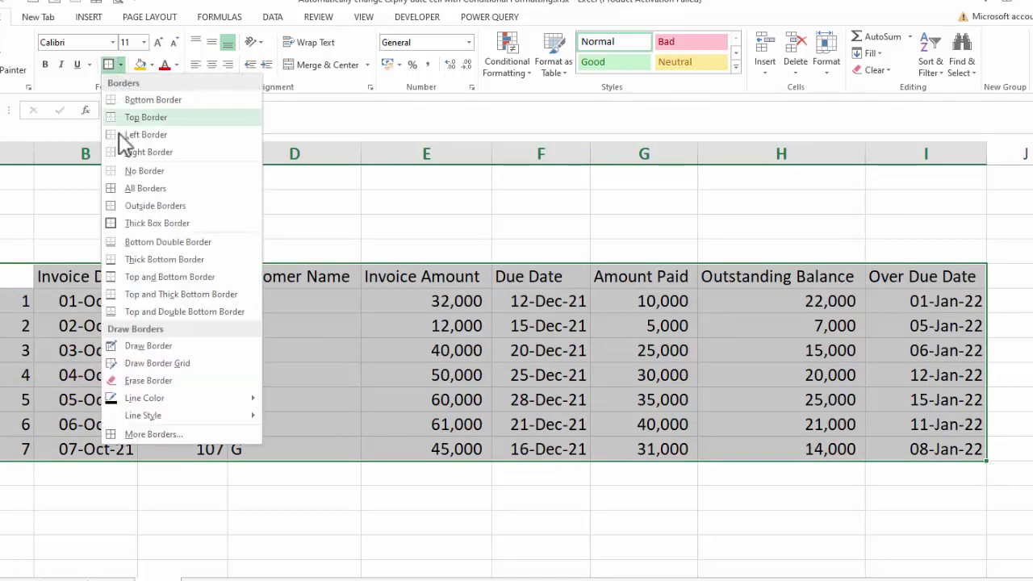
pyautogui.click(119, 188)
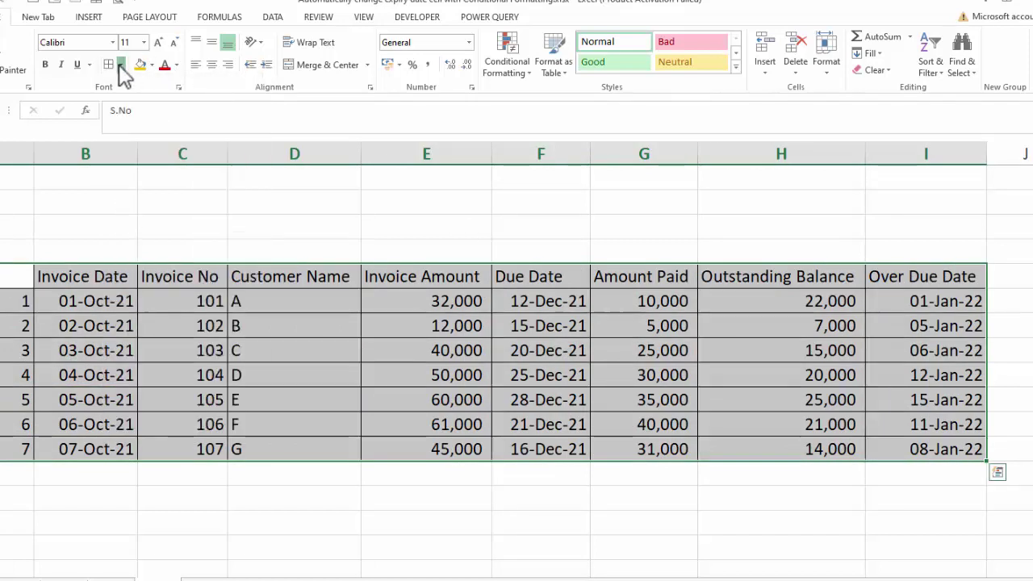
pyautogui.click(120, 66)
pyautogui.click(129, 224)
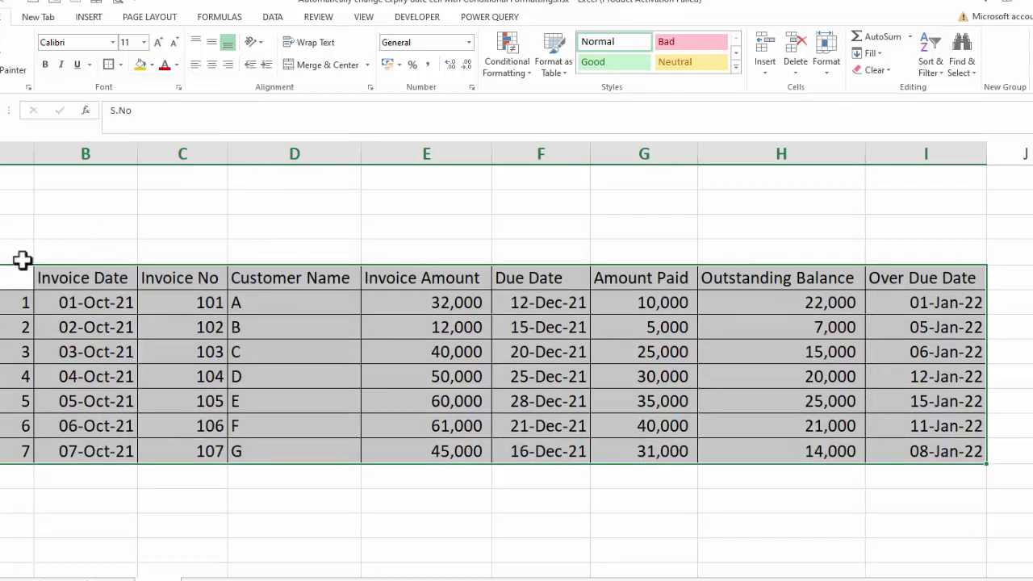
# Step: Give the table's header row a standard blue fill with white, bold text
pyautogui.moveTo(41, 277); pyautogui.dragTo(887, 279)
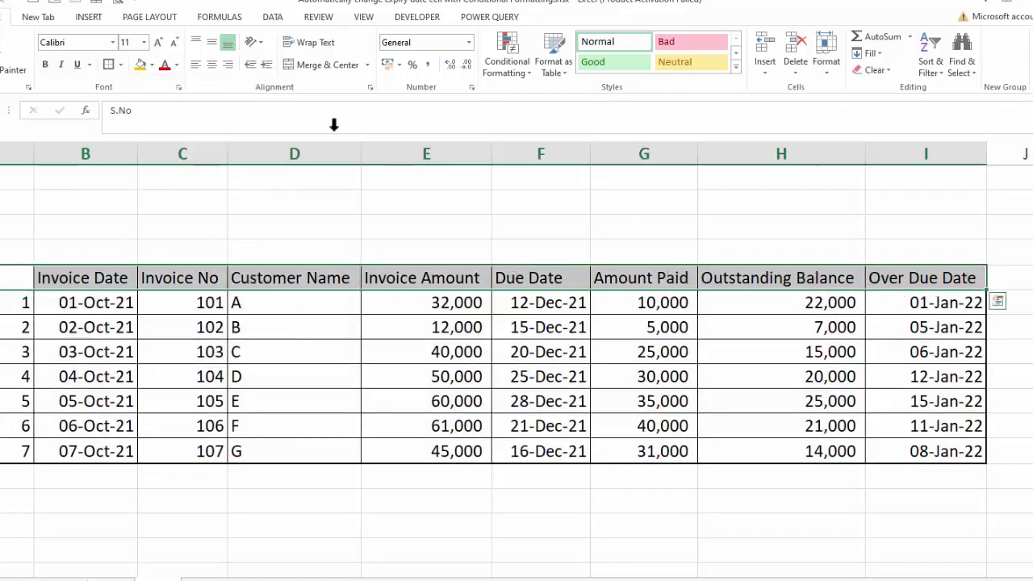
pyautogui.click(151, 65)
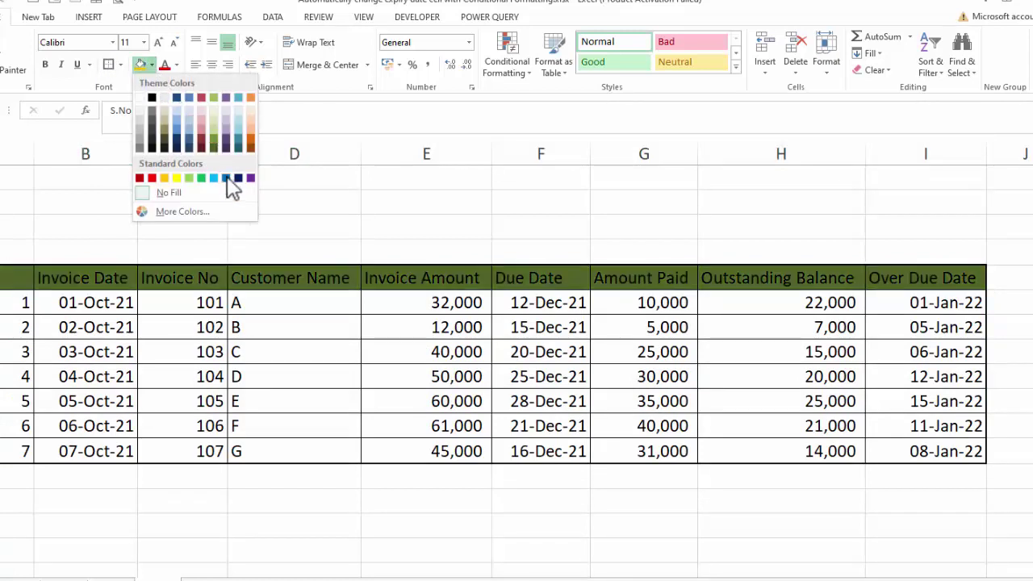
pyautogui.click(227, 178)
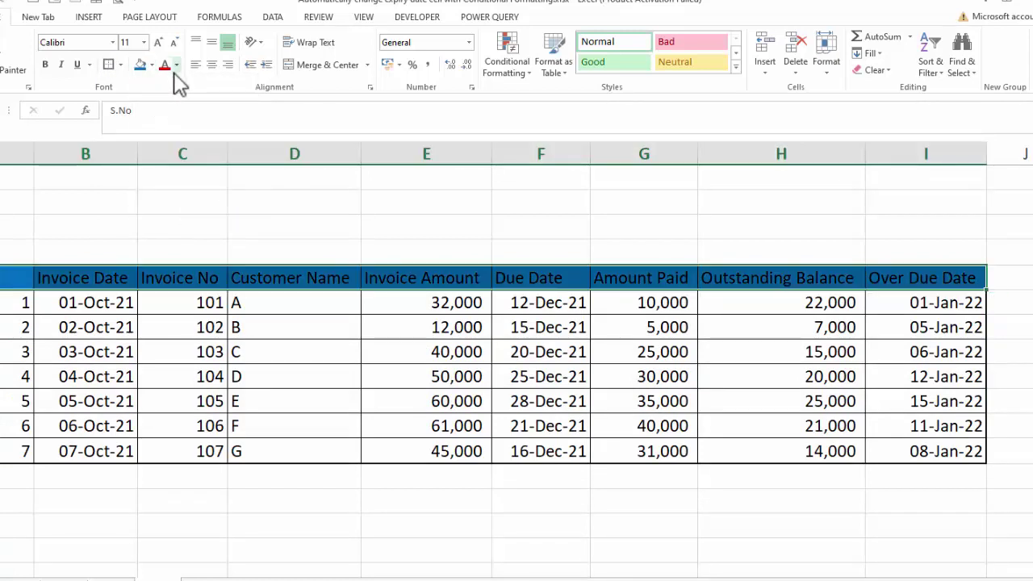
pyautogui.click(175, 66)
pyautogui.click(171, 111)
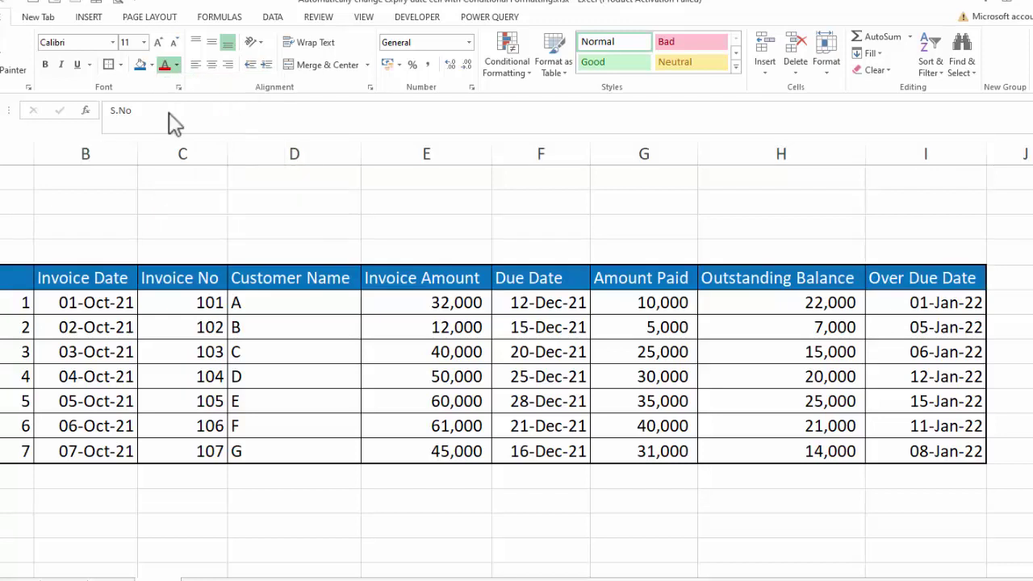
pyautogui.click(46, 65)
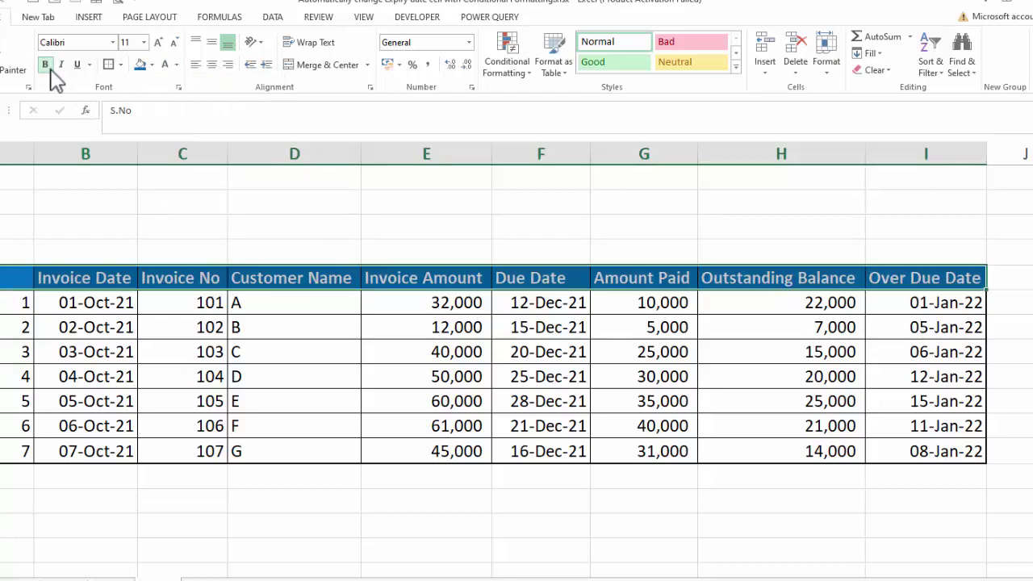
pyautogui.click(517, 359)
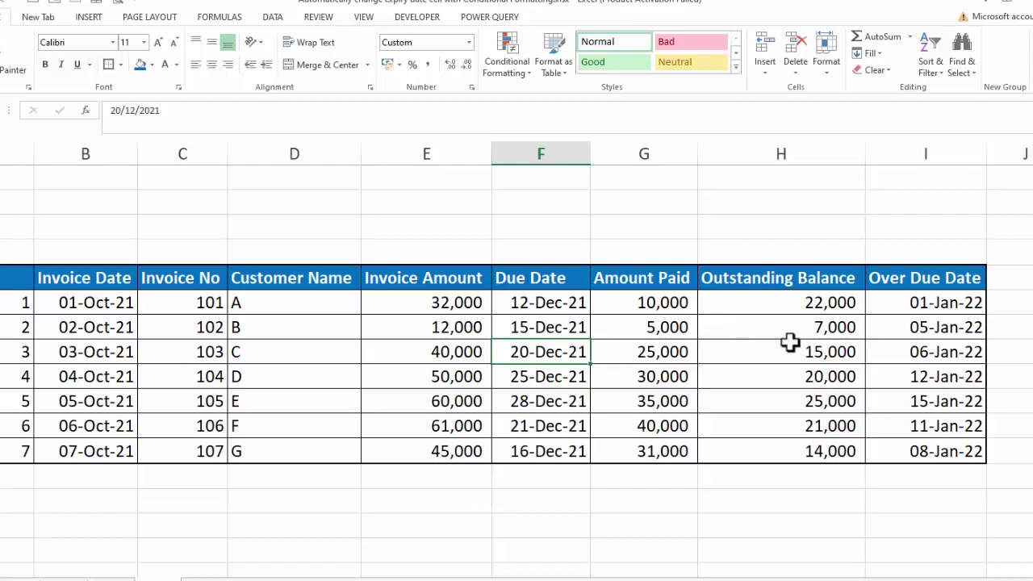
# Step: Select the seven dates in the Over Due Date column
pyautogui.hscroll(1, 839, 299)
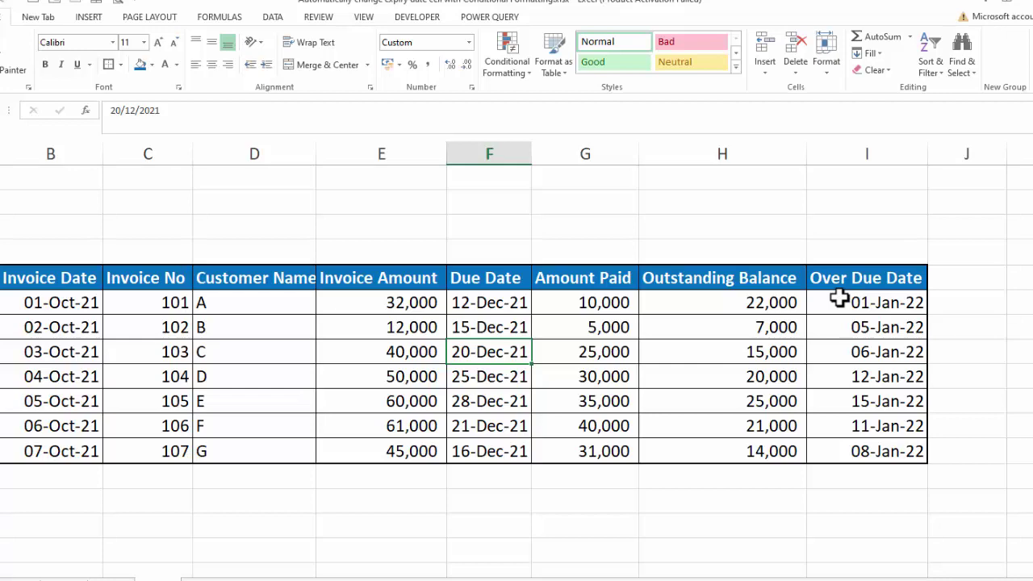
pyautogui.moveTo(839, 298); pyautogui.dragTo(844, 445)
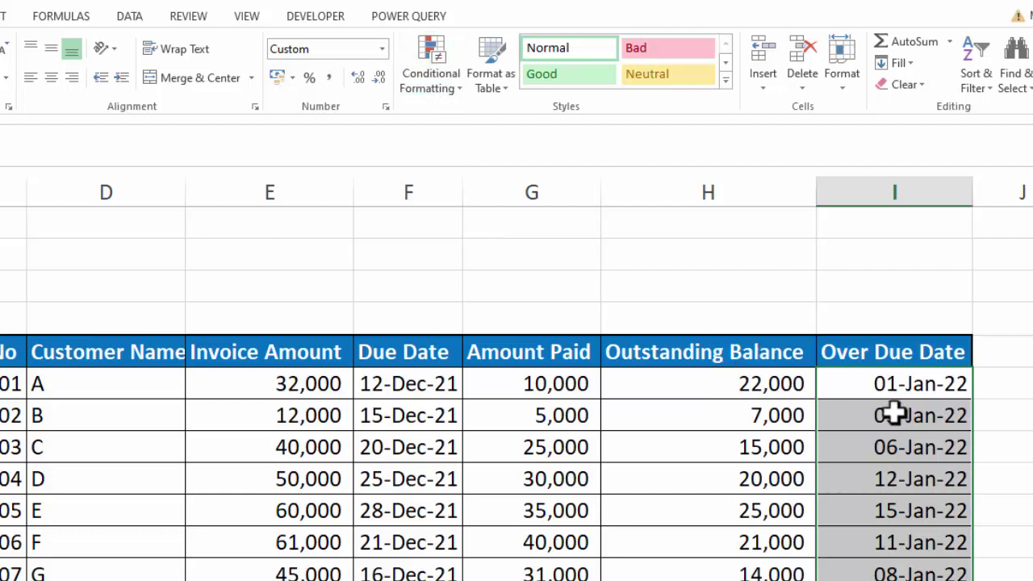
pyautogui.click(446, 78)
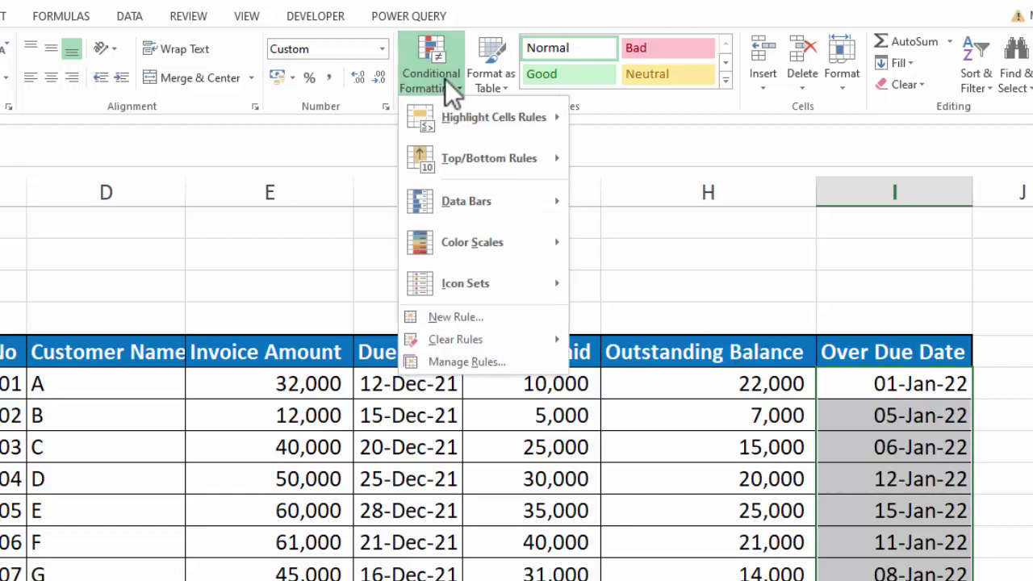
pyautogui.click(456, 361)
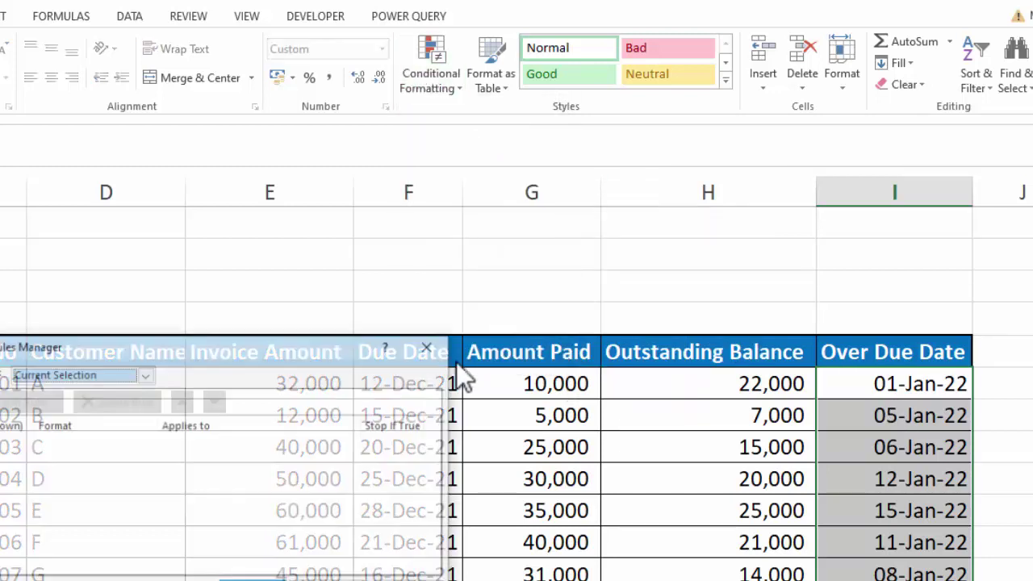
pyautogui.click(306, 577)
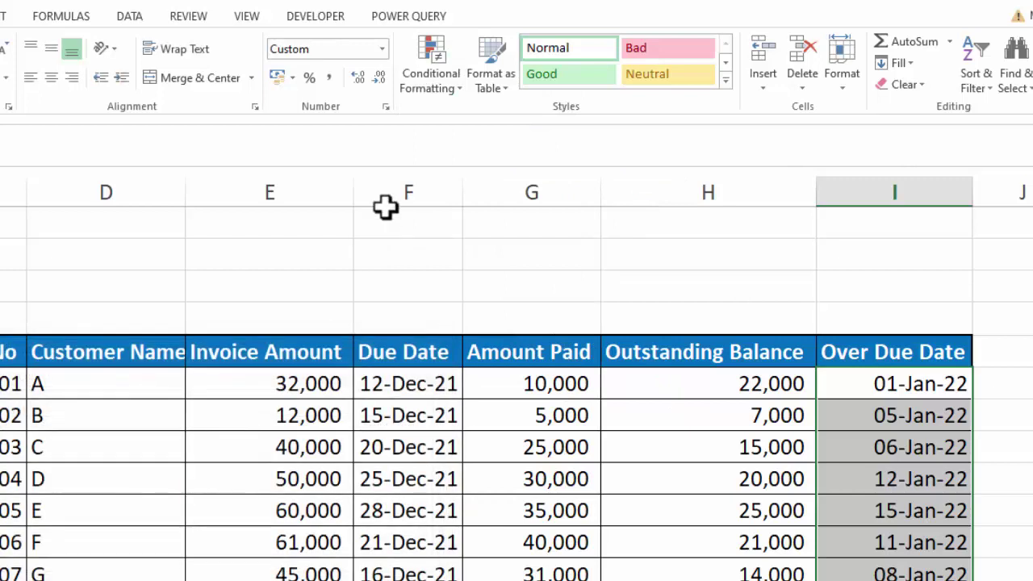
# Step: Start a new conditional formatting rule for the selected dates that uses a formula to determine which cells to format
pyautogui.click(441, 94)
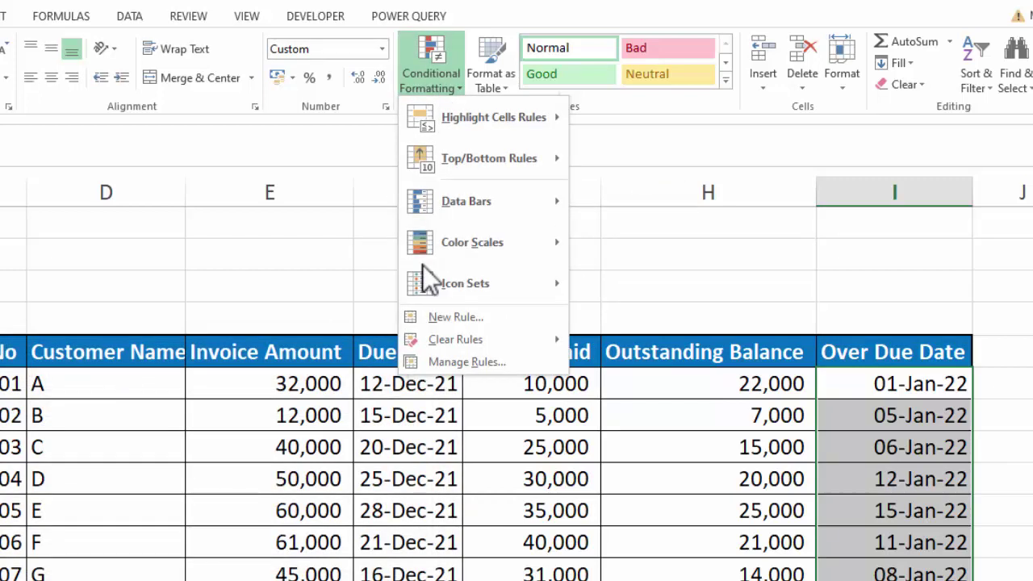
pyautogui.click(434, 319)
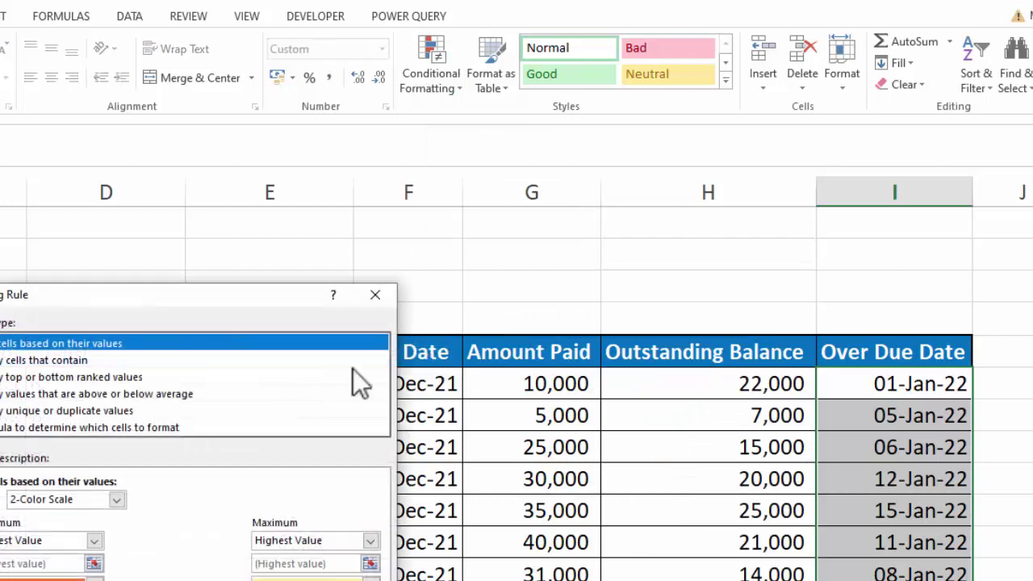
pyautogui.click(114, 427)
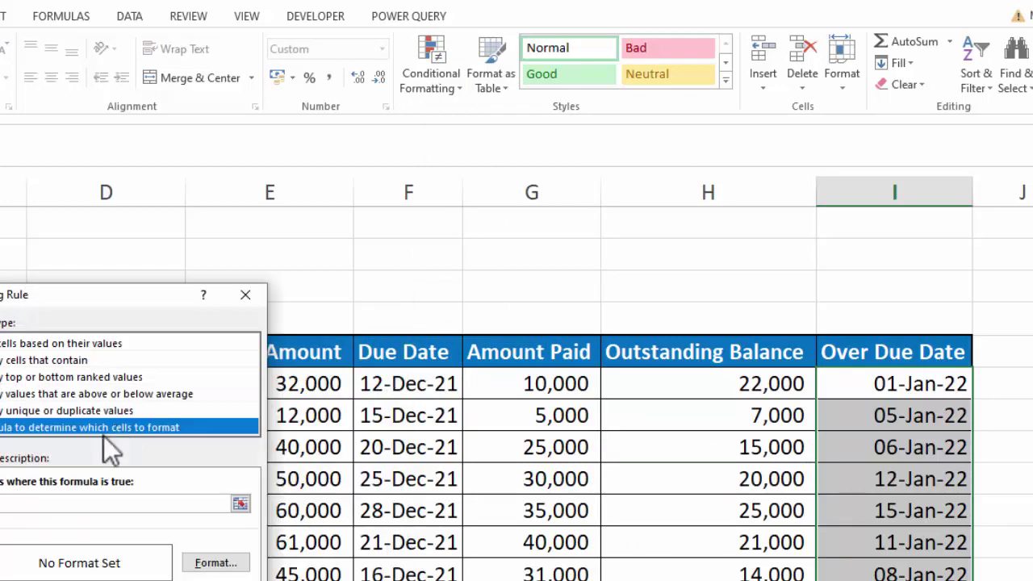
pyautogui.moveTo(126, 296); pyautogui.dragTo(318, 125)
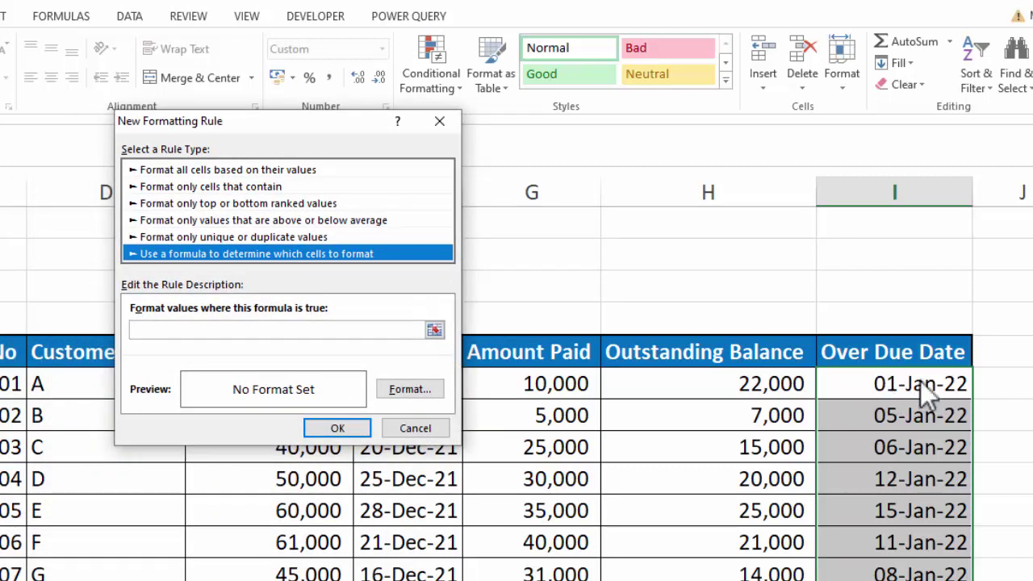
# Step: Enter =AND(SheetI6<>"""",I6<TODAY()-8) as the new rule's formula
pyautogui.click(215, 331)
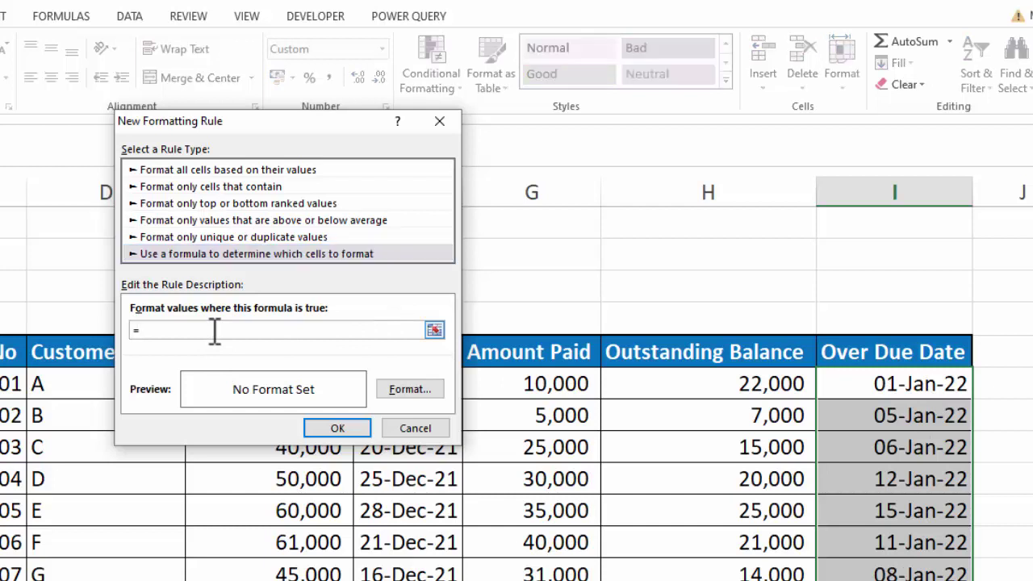
pyautogui.write('=AND(')
pyautogui.click(864, 386)
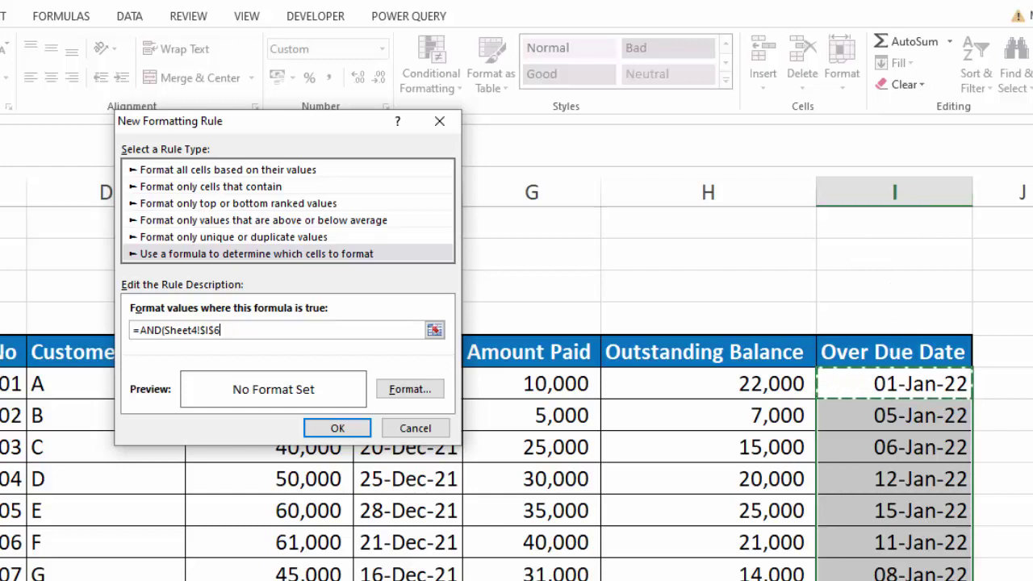
pyautogui.press('BackSpace')
pyautogui.press('BackSpace')
pyautogui.press('BackSpace')
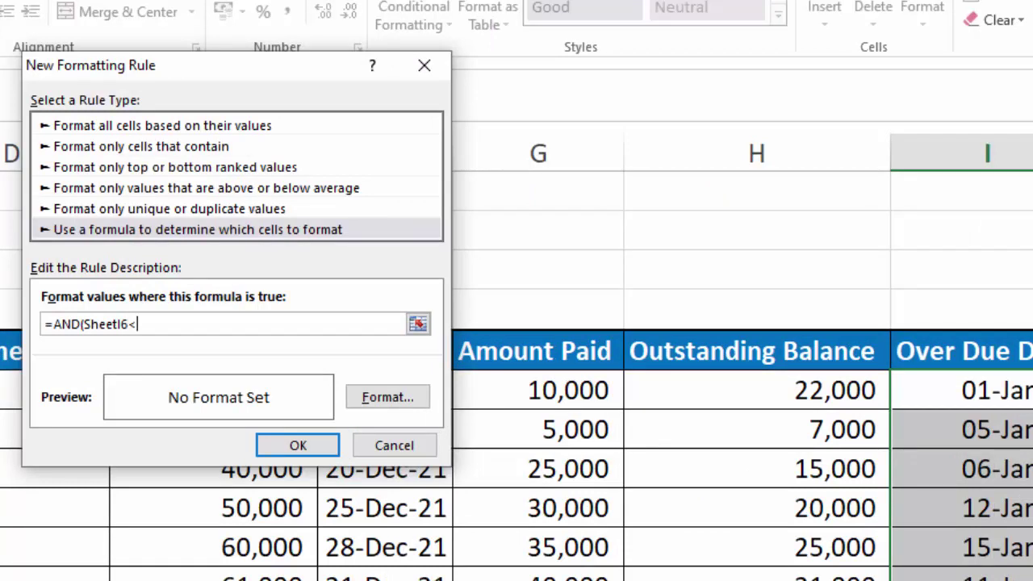
pyautogui.write('.')
pyautogui.press('BackSpace')
pyautogui.write('>"",I')
pyautogui.write('6<TODA')
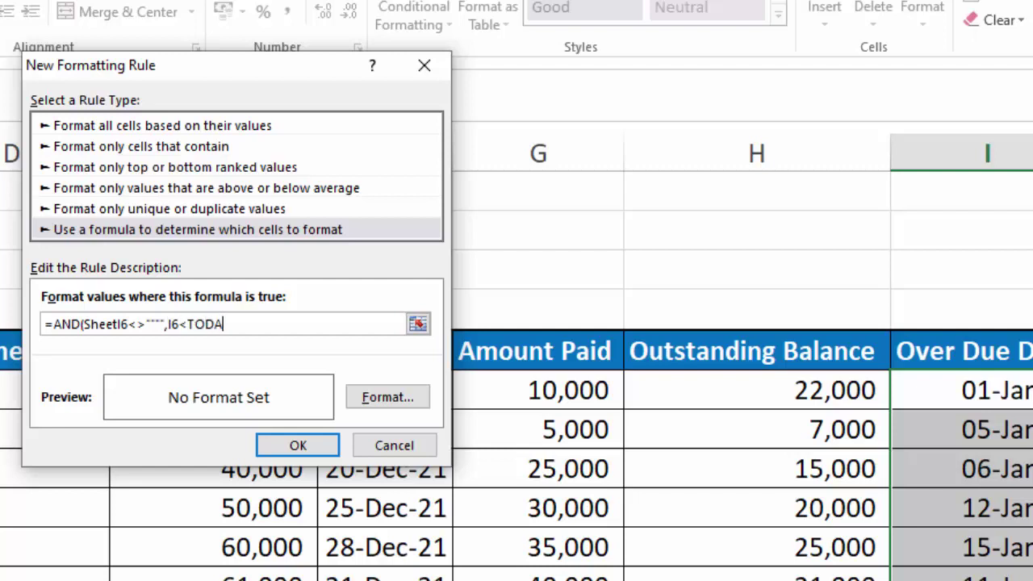
pyautogui.write('Y(')
pyautogui.write('-5')
pyautogui.press('BackSpace')
pyautogui.write('8')
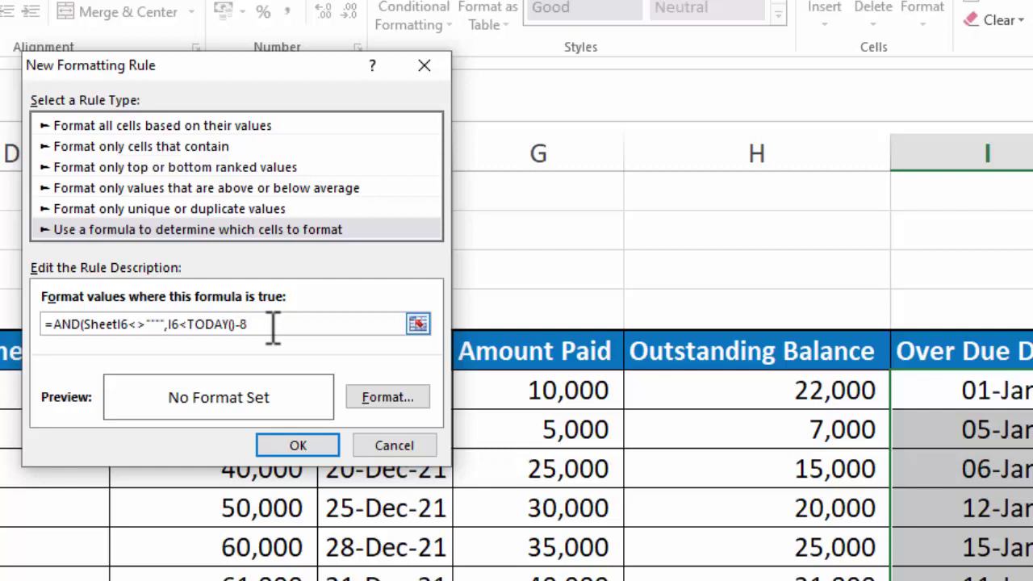
pyautogui.write(')')
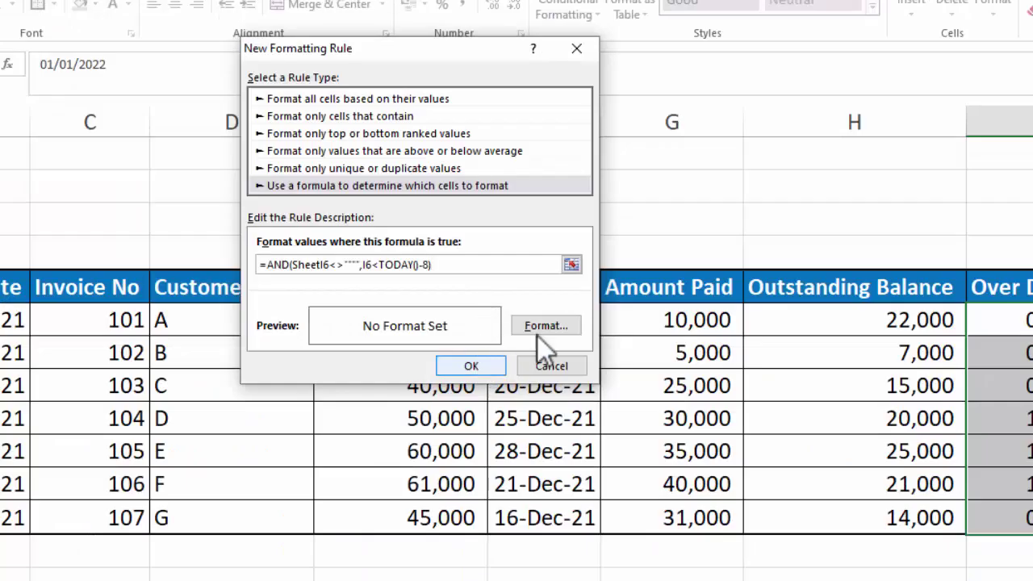
# Step: Give the rule a standard red fill with white text and create it
pyautogui.click(391, 398)
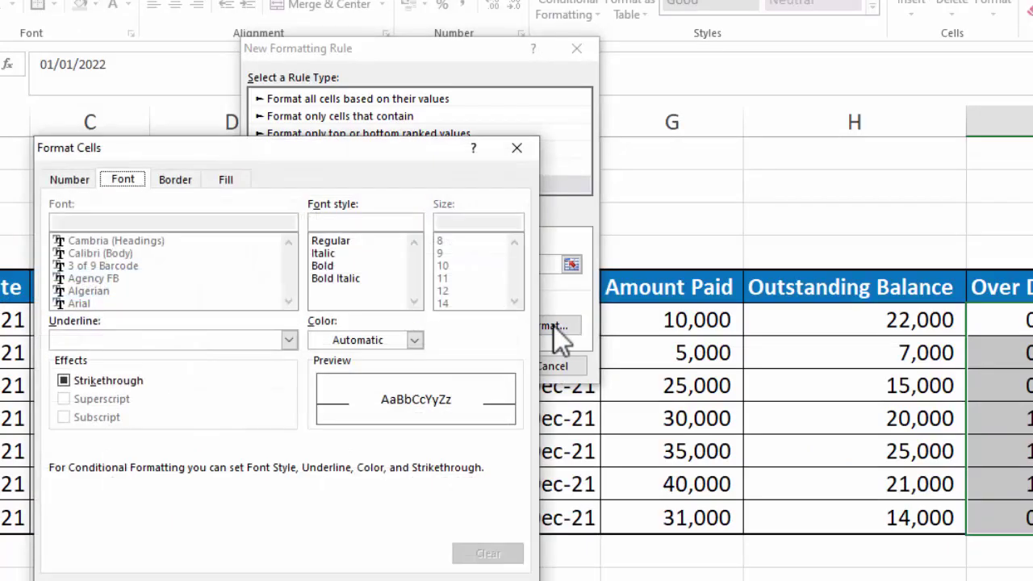
pyautogui.click(226, 180)
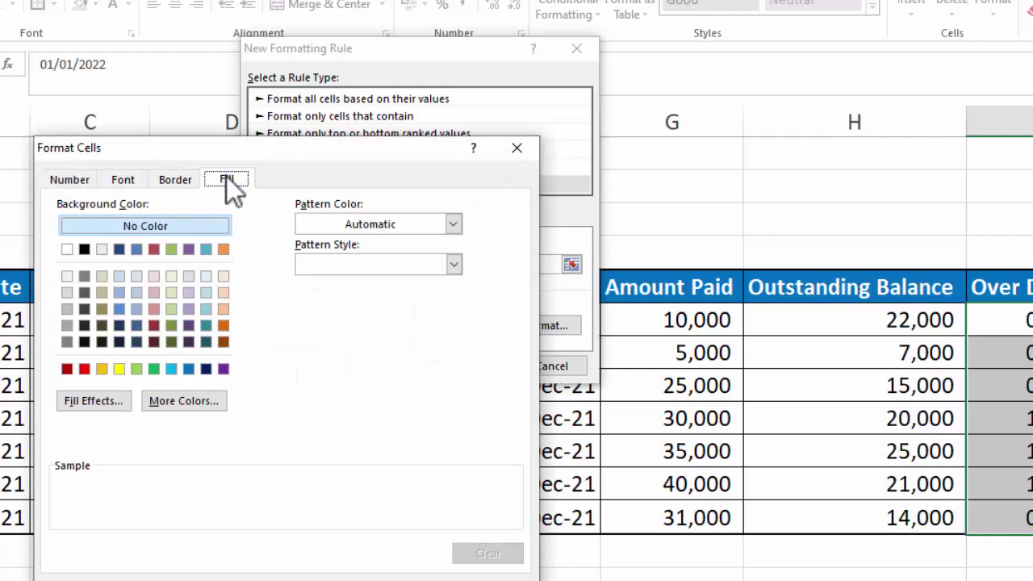
pyautogui.click(84, 369)
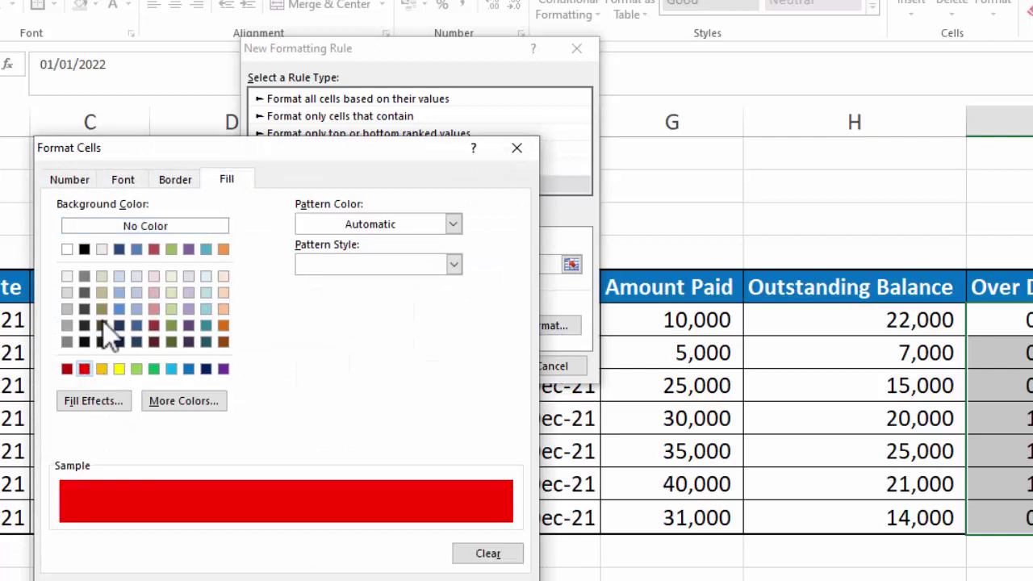
pyautogui.click(123, 179)
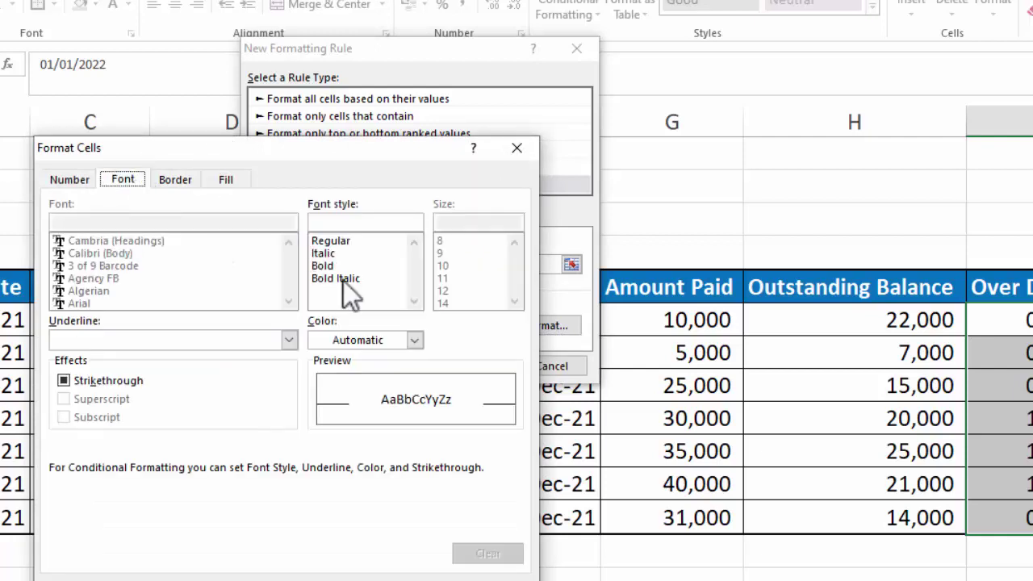
pyautogui.click(411, 342)
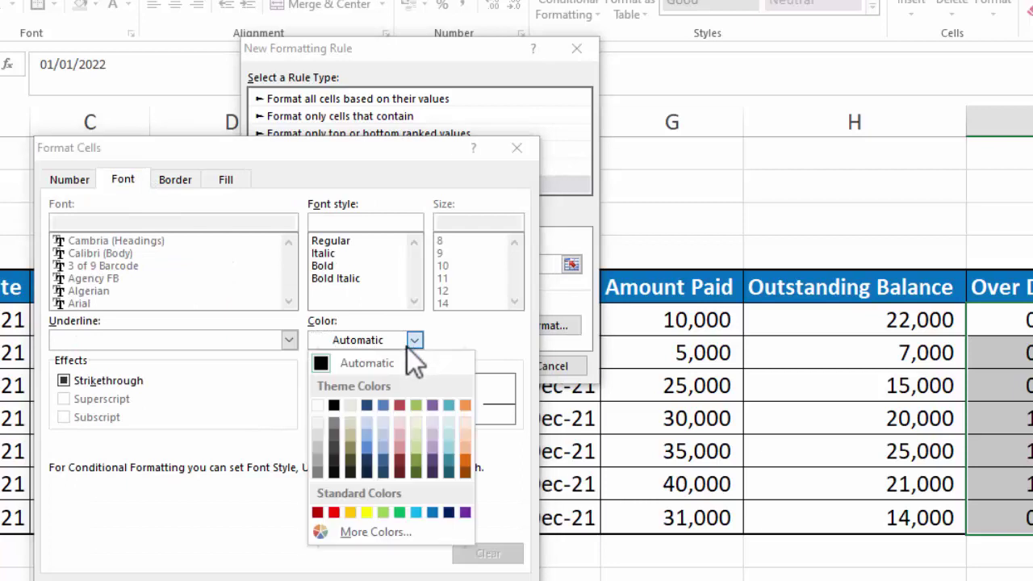
pyautogui.click(315, 406)
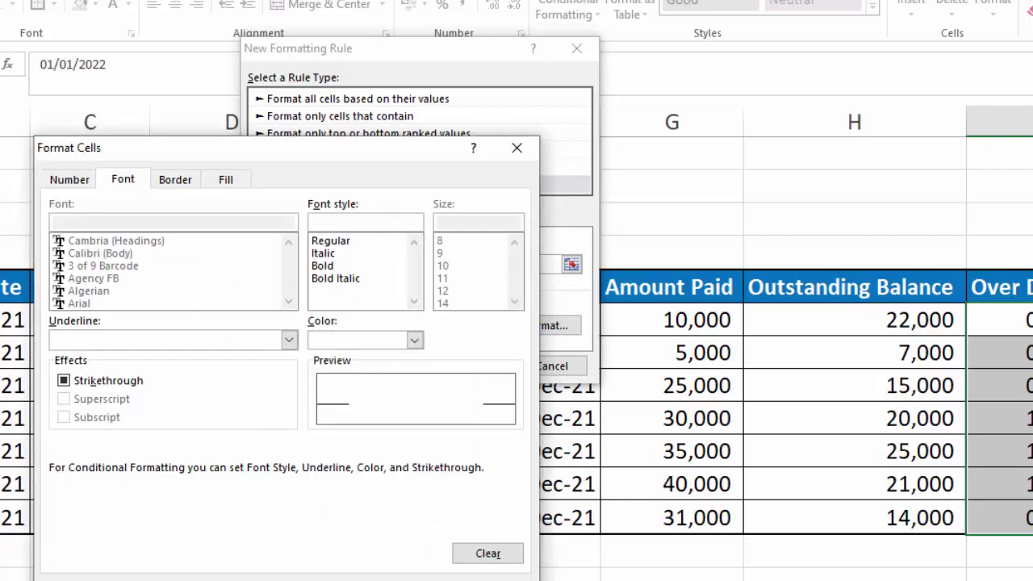
pyautogui.click(416, 574)
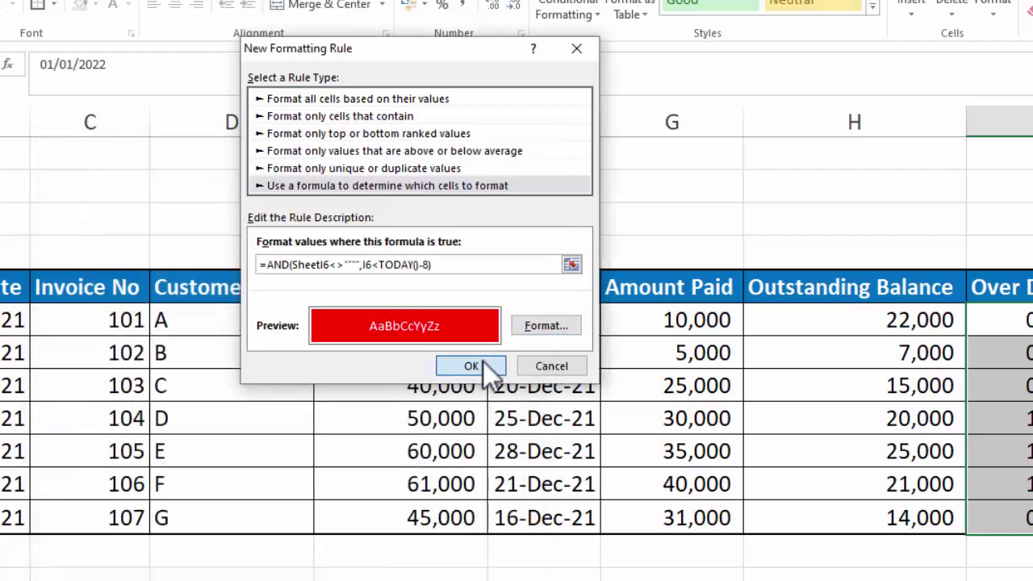
pyautogui.click(482, 360)
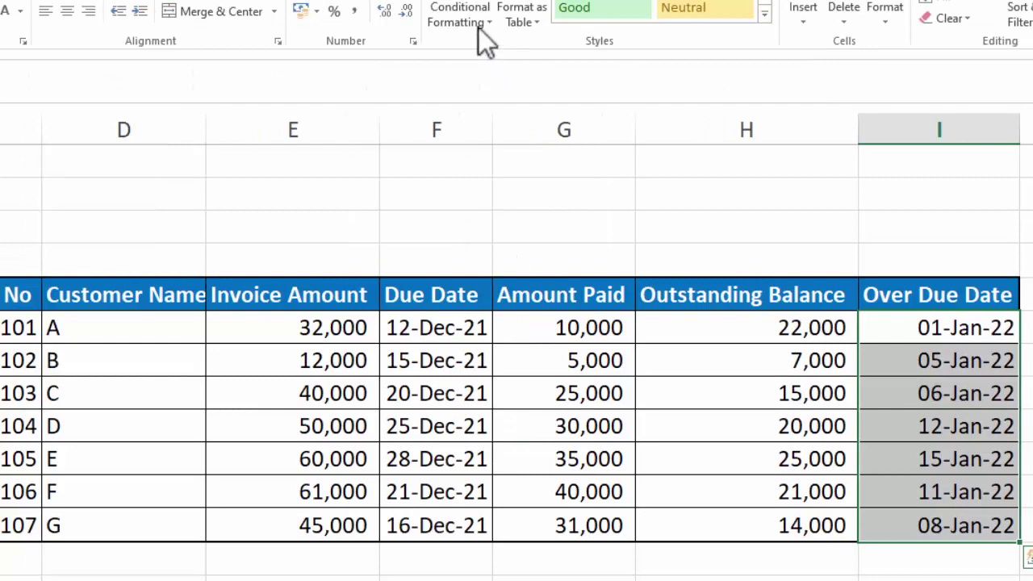
# Step: Correct the over due rule's formula to =AND(I6<>"""",I6<TODAY()-8) and apply it to the dates
pyautogui.click(479, 29)
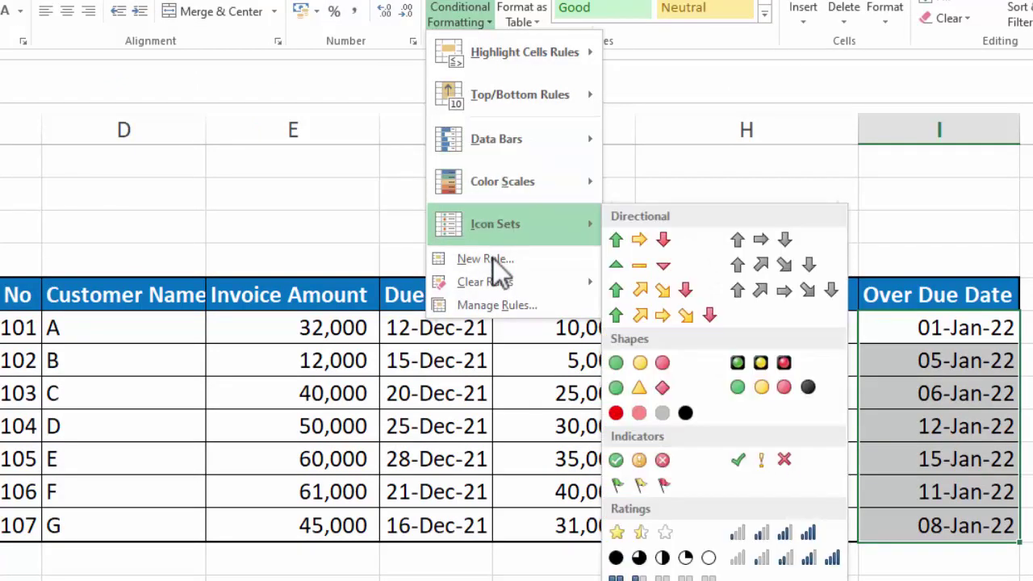
pyautogui.click(496, 303)
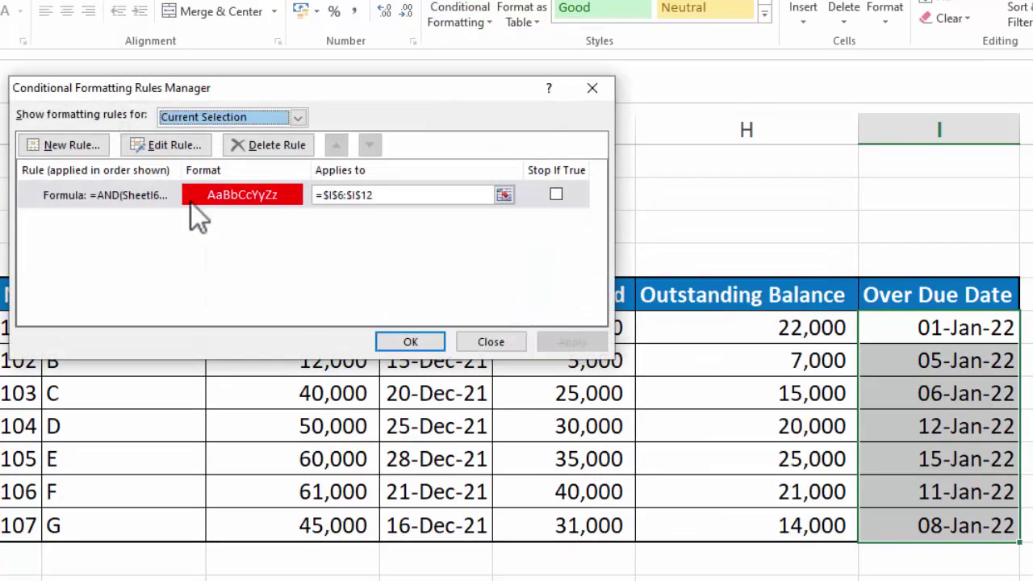
pyautogui.click(186, 202)
pyautogui.click(186, 149)
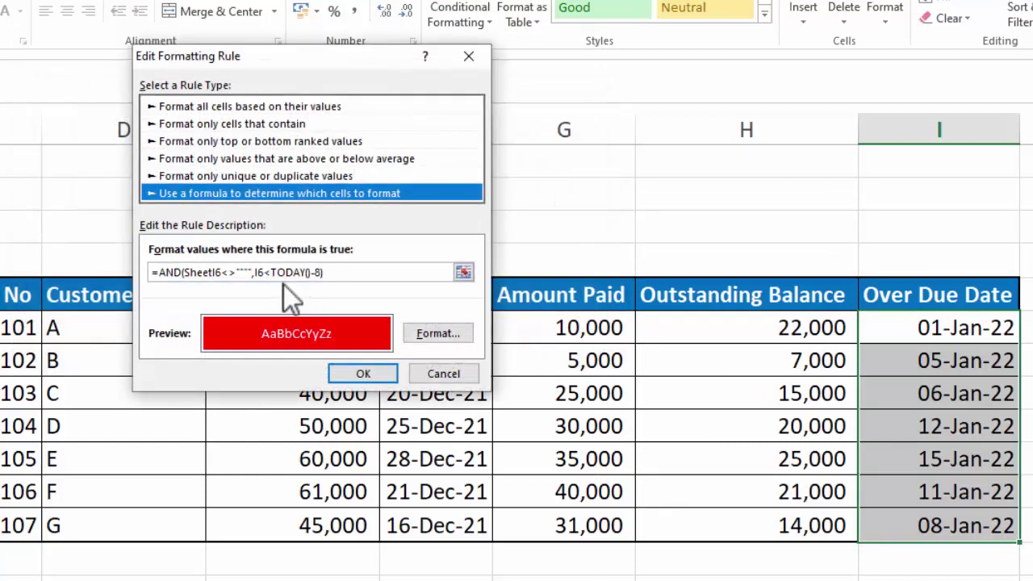
pyautogui.click(216, 272)
pyautogui.click(215, 273)
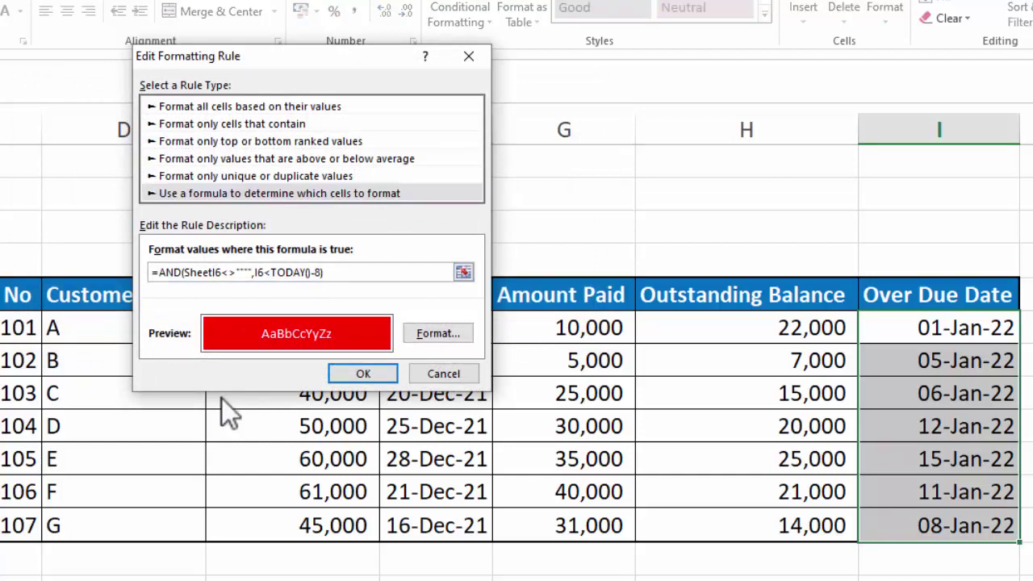
pyautogui.press('BackSpace')
pyautogui.press('BackSpace')
pyautogui.press('BackSpace')
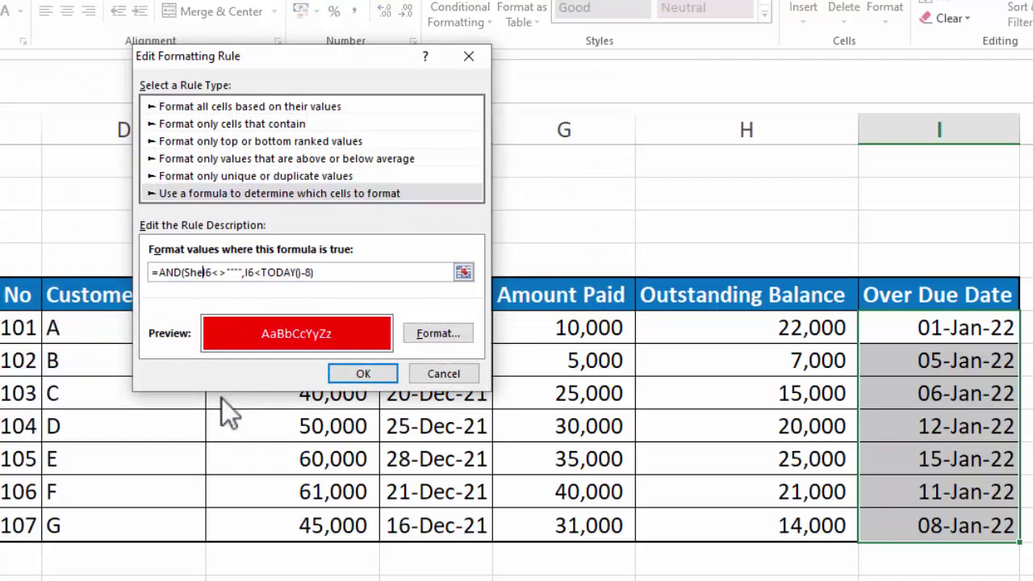
pyautogui.press('BackSpace')
pyautogui.press('BackSpace')
pyautogui.write('I')
pyautogui.click(355, 377)
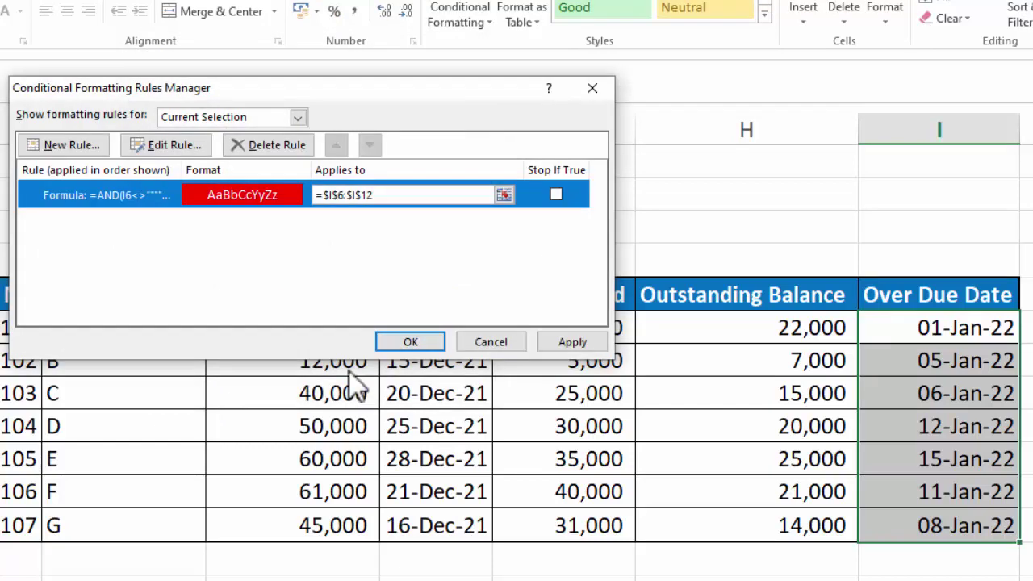
pyautogui.click(542, 342)
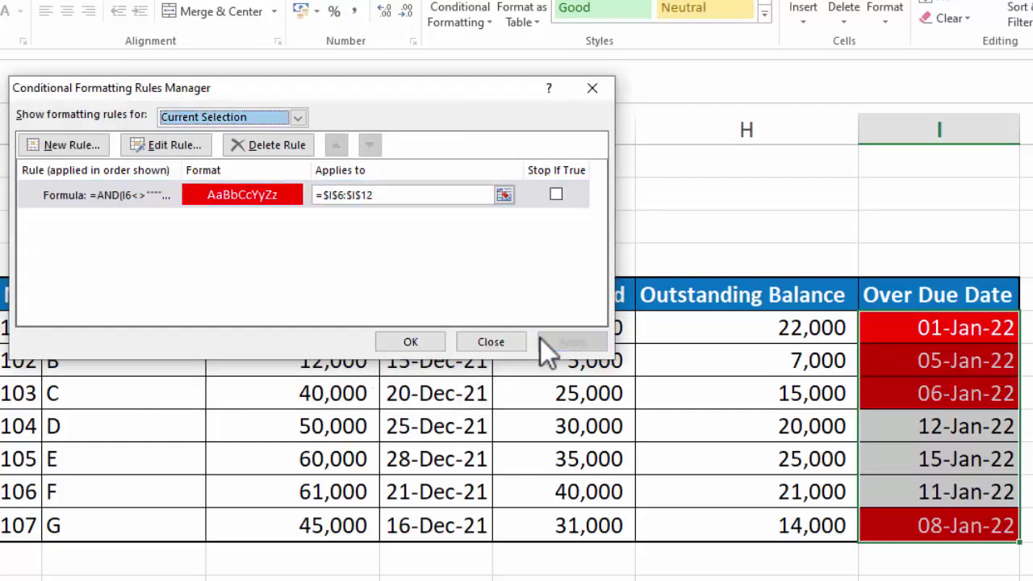
pyautogui.click(413, 345)
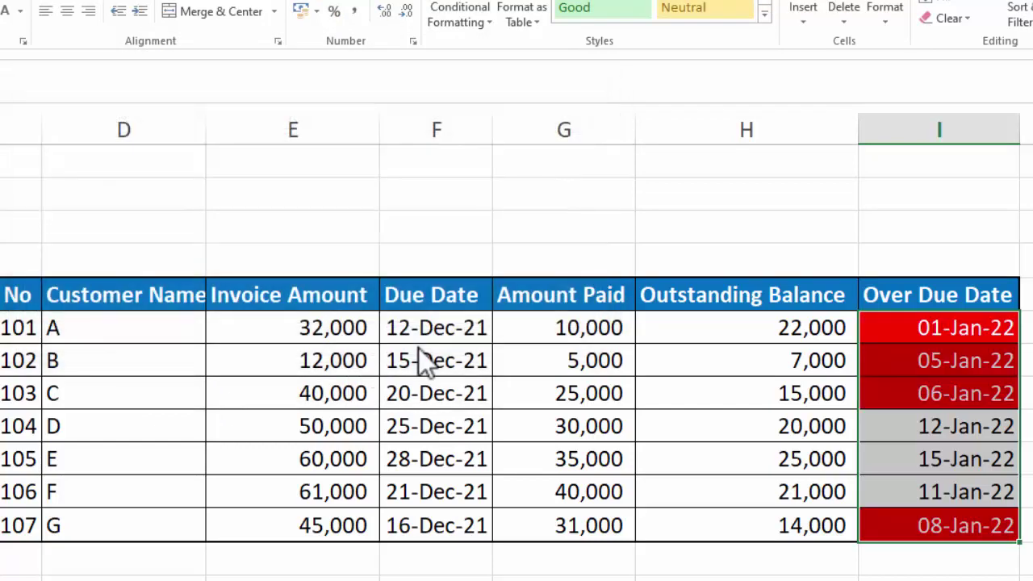
pyautogui.click(714, 431)
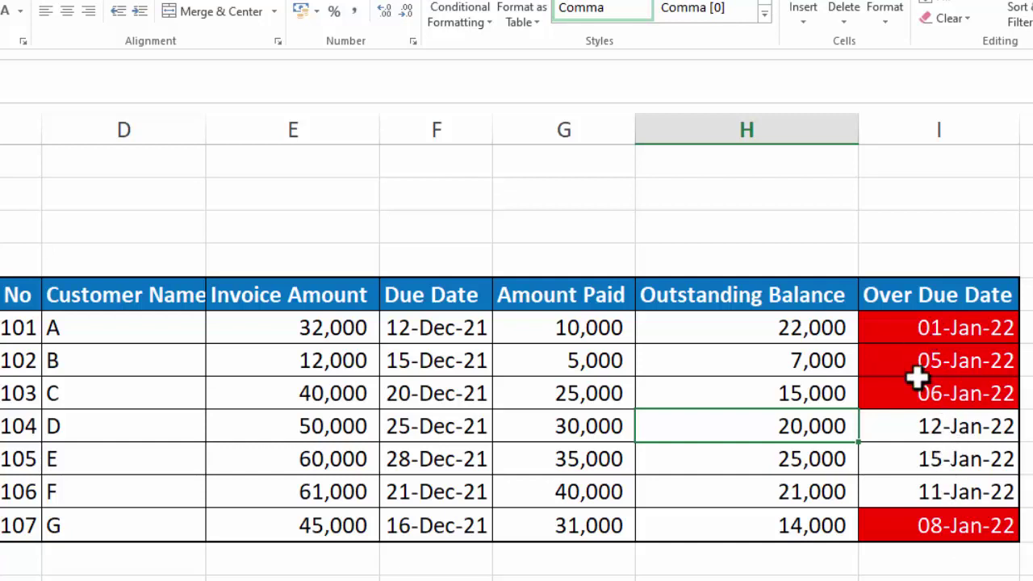
# Step: Open the red conditional formatting rule on the seven over due dates in I6:I12 for editing
pyautogui.click(450, 28)
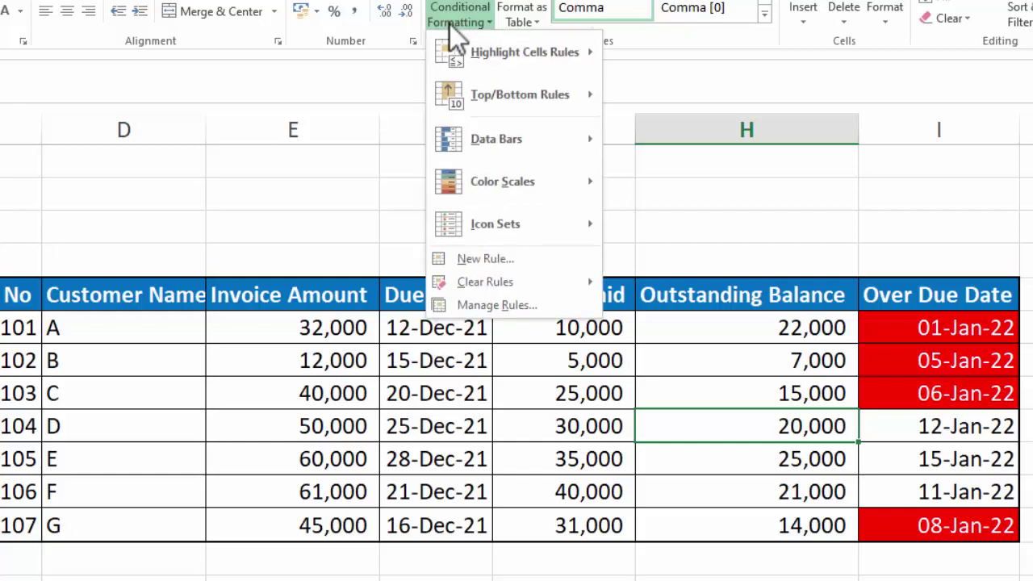
pyautogui.click(905, 327)
pyautogui.moveTo(906, 328); pyautogui.dragTo(912, 525)
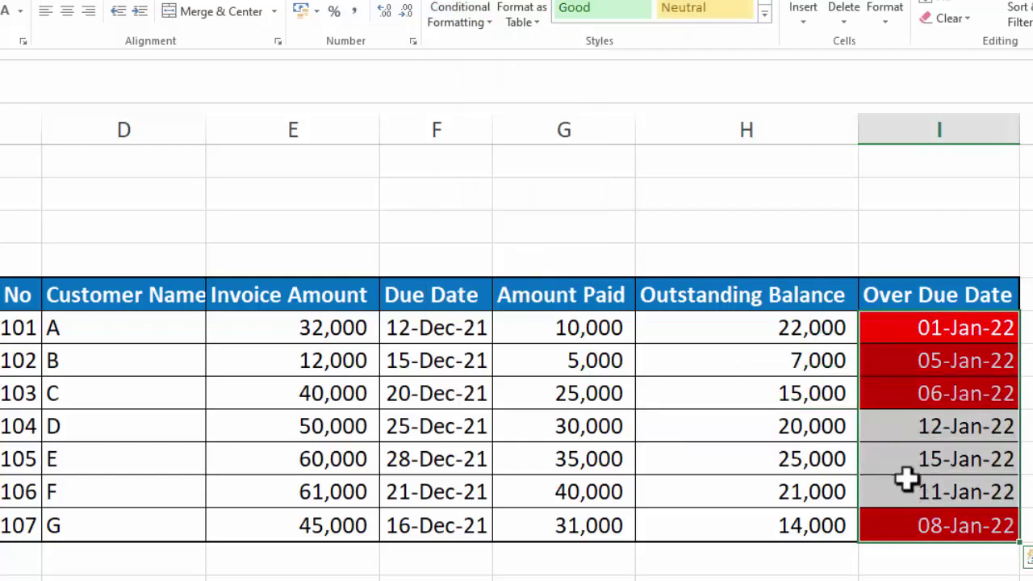
pyautogui.click(483, 23)
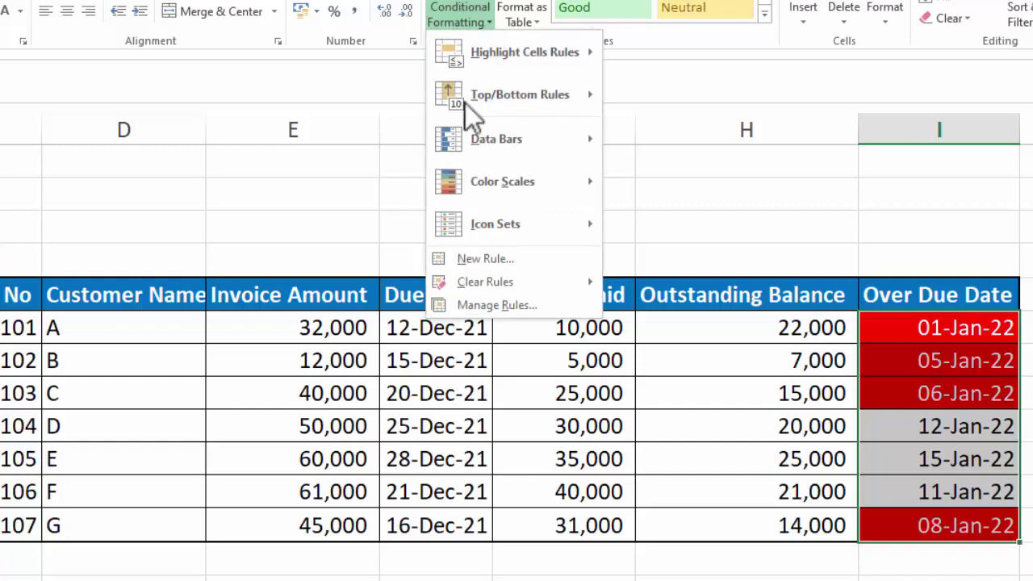
pyautogui.click(485, 304)
pyautogui.click(172, 198)
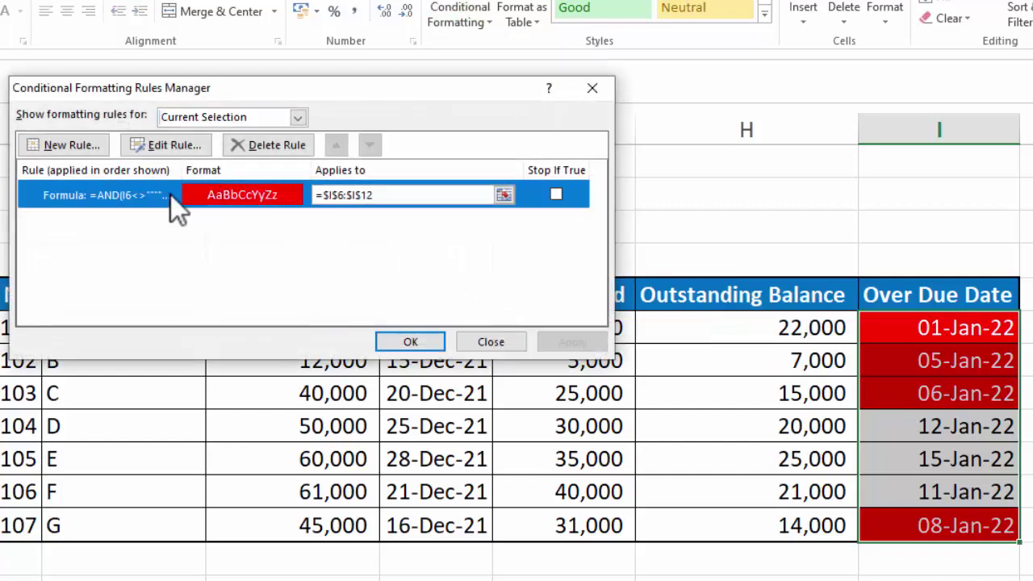
pyautogui.click(181, 145)
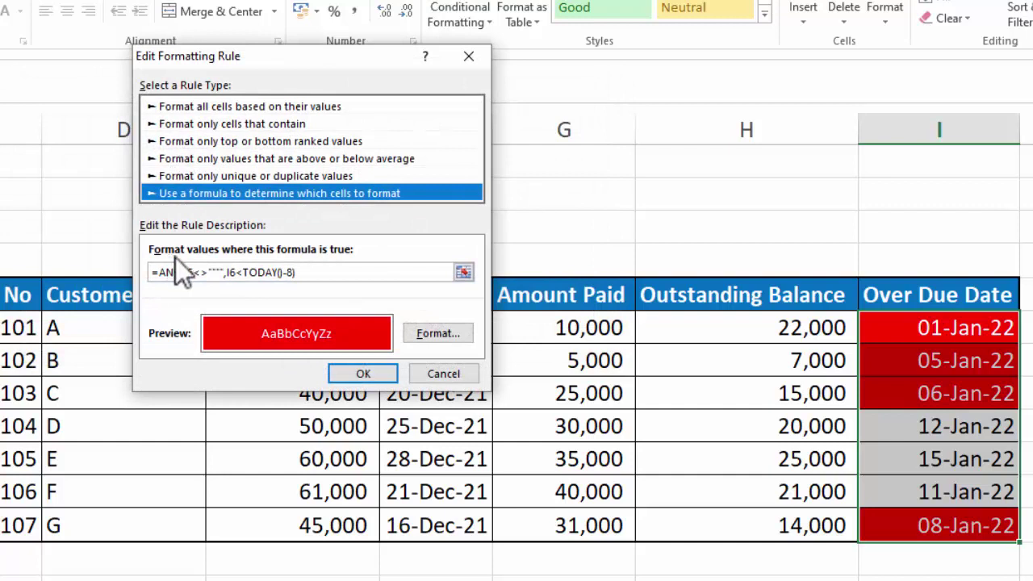
# Step: Change the over due rule's formula to =AND(I6<>"""",I6<TODAY()+5) and apply it to the dates
pyautogui.click(290, 272)
pyautogui.press('BackSpace')
pyautogui.press('BackSpace')
pyautogui.press('BackSpace')
pyautogui.write('+')
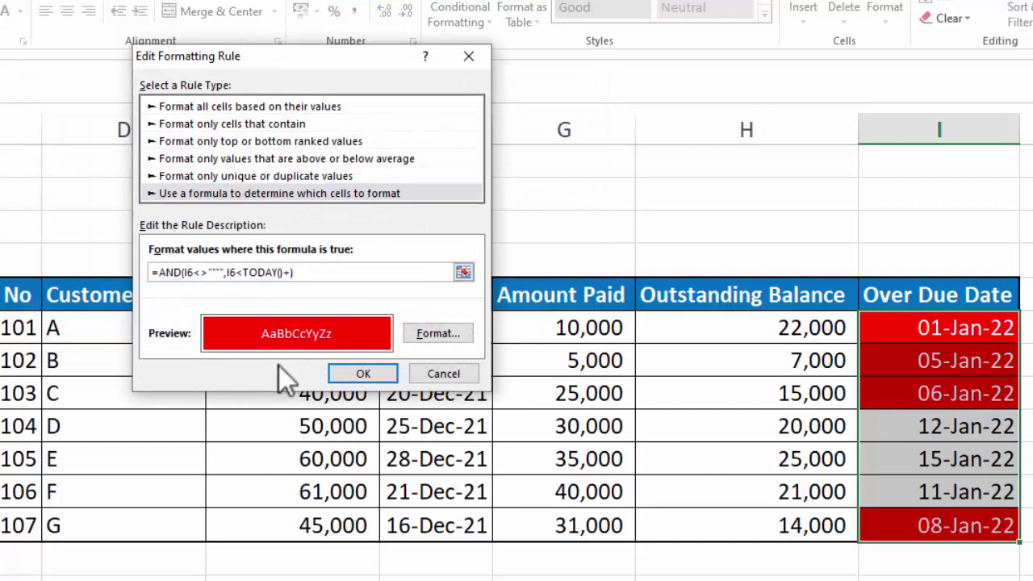
pyautogui.write('5)')
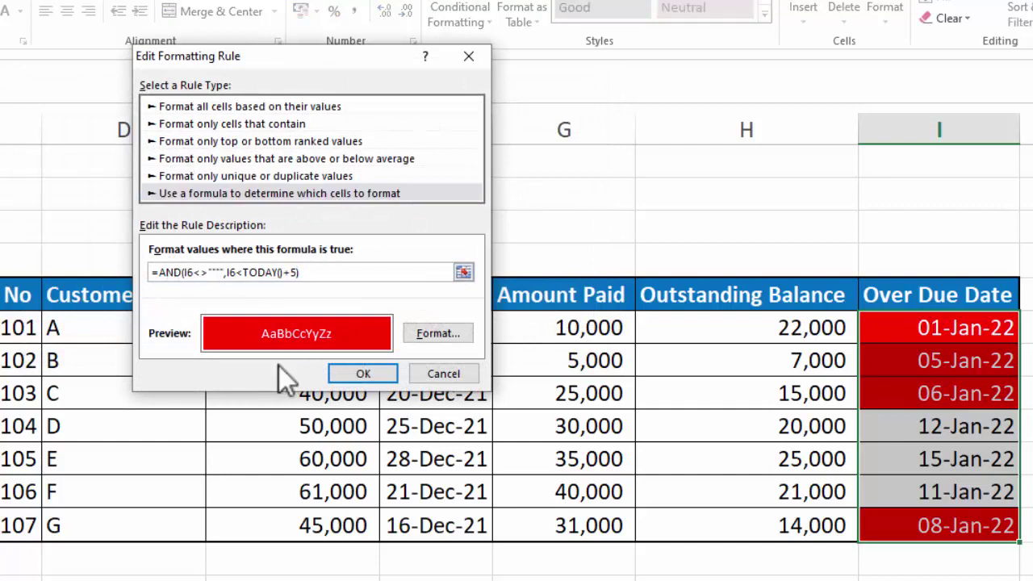
pyautogui.click(363, 373)
pyautogui.click(569, 341)
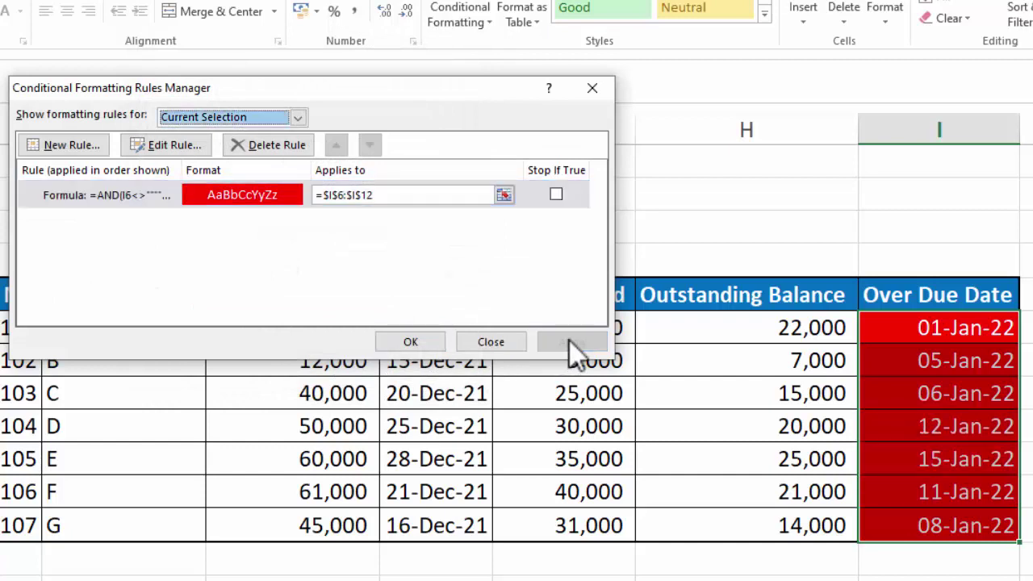
pyautogui.click(426, 339)
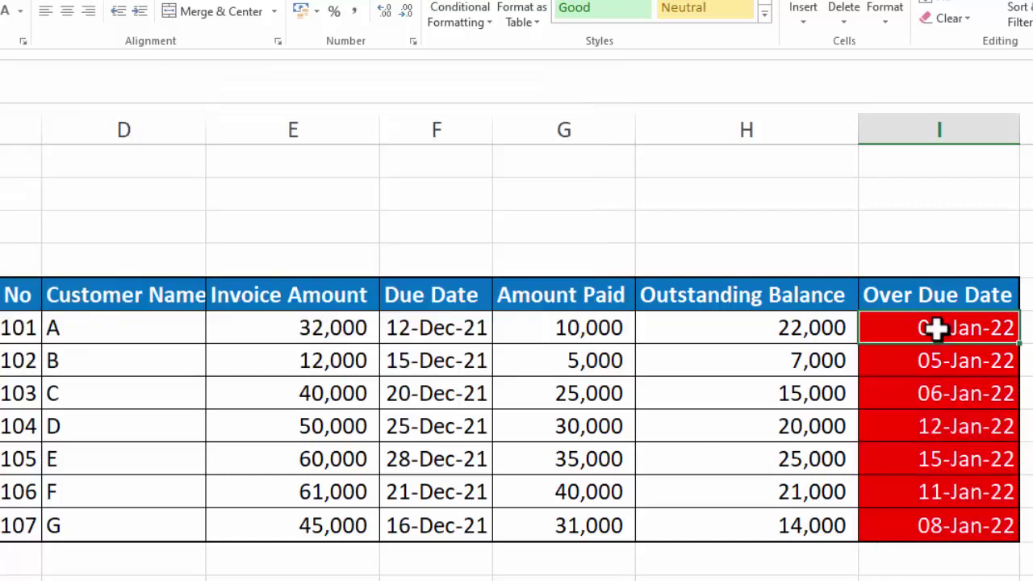
# Step: Set the over due dates of invoices 101 and 104 to 25/1/2022
pyautogui.write('25/')
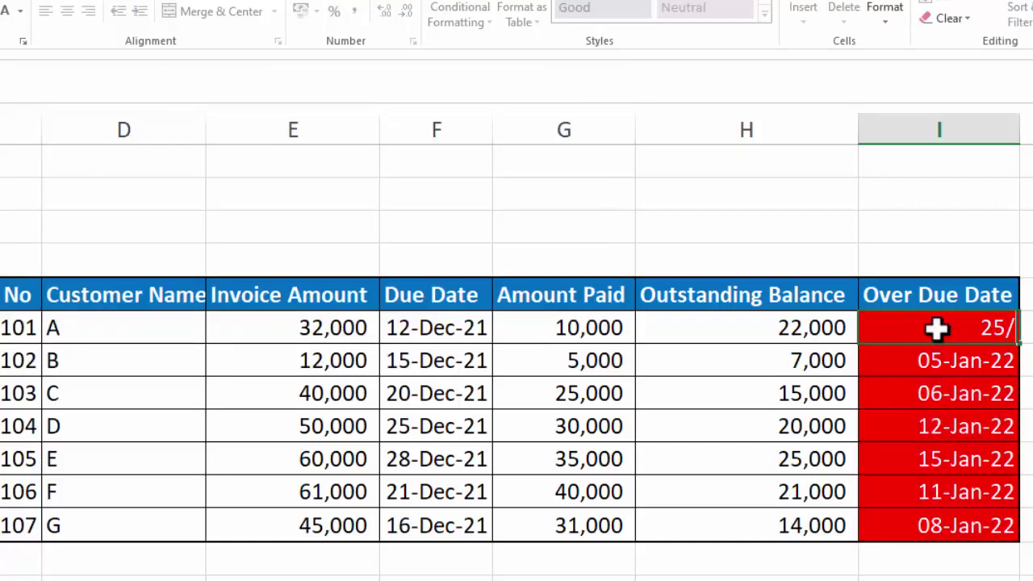
pyautogui.write('1/2022')
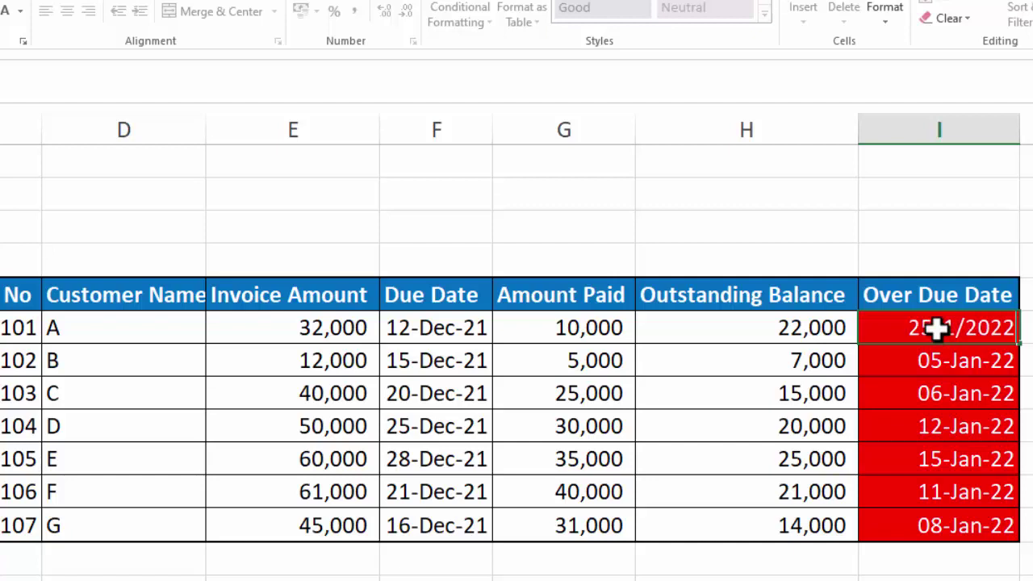
pyautogui.press('Return')
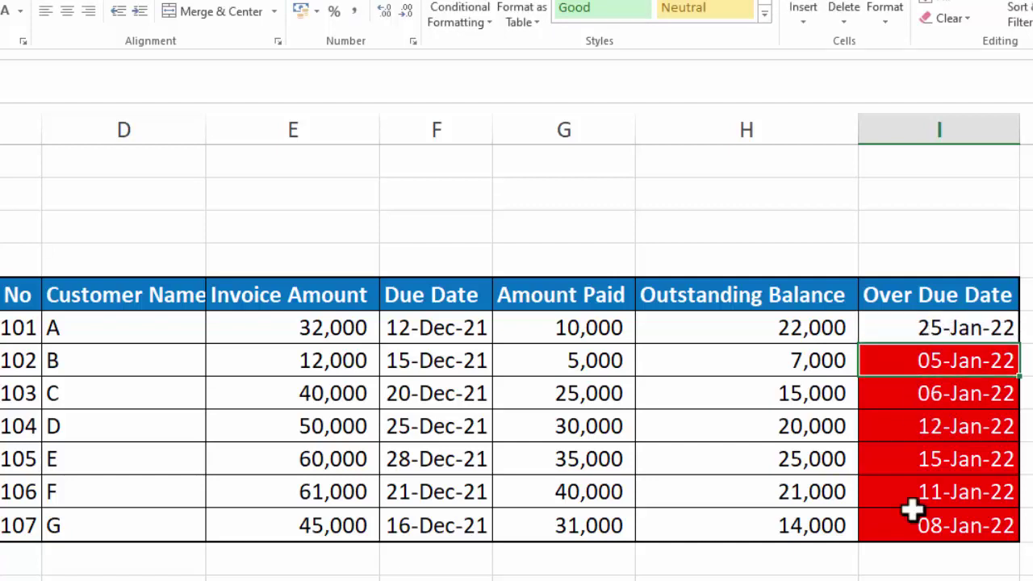
pyautogui.click(936, 426)
pyautogui.write('25/')
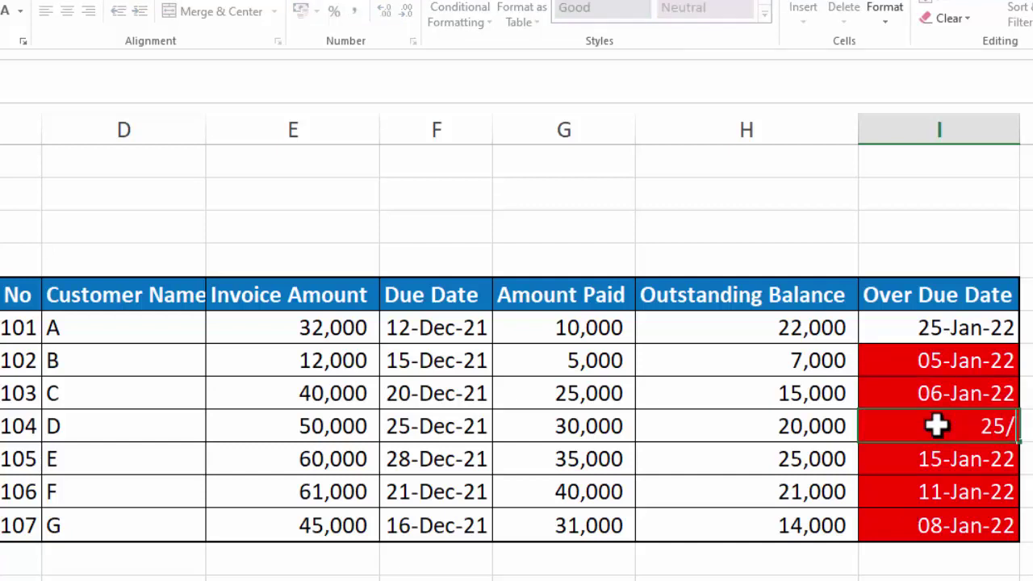
pyautogui.write('1/2022')
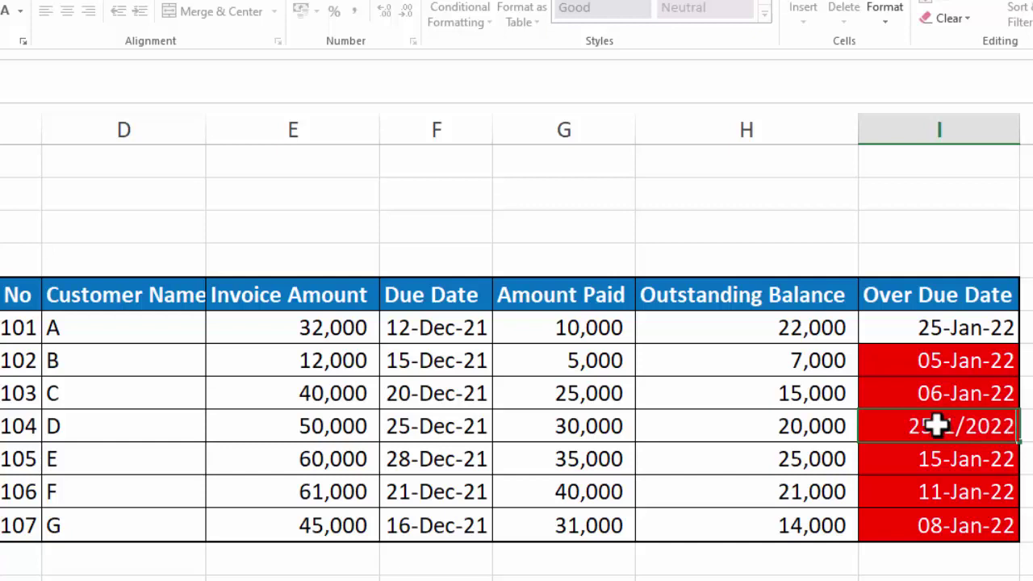
pyautogui.press('Return')
# Step: Set the over due date of invoice 106 to 27/1/2022
pyautogui.press('Return')
pyautogui.write('27/1')
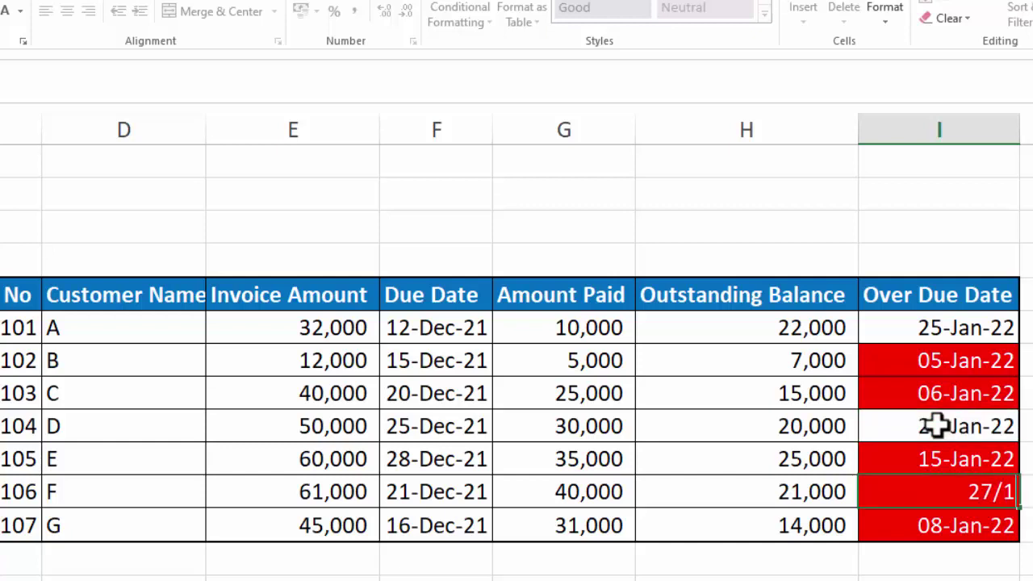
pyautogui.write('/20')
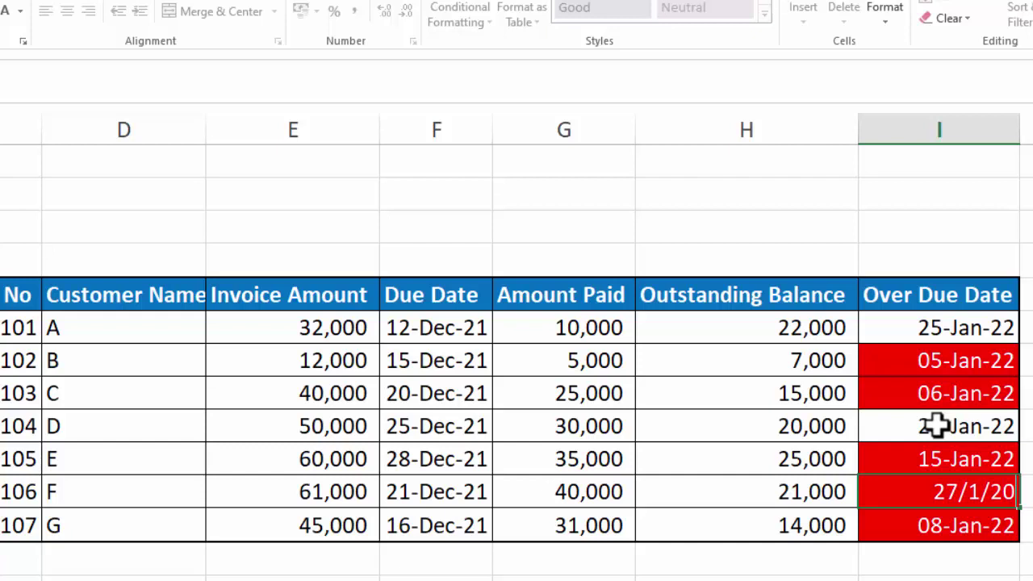
pyautogui.write('22')
pyautogui.press('Return')
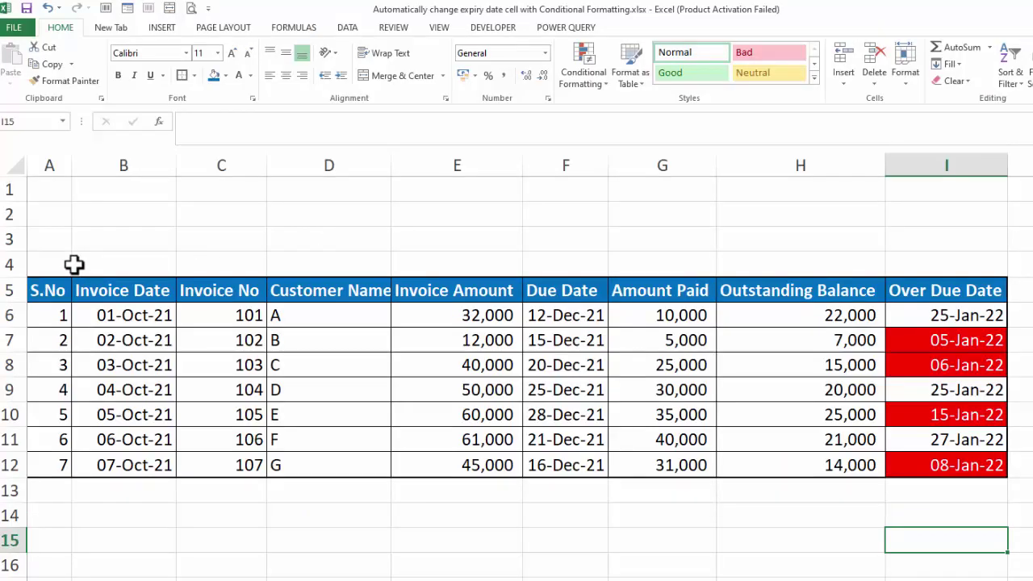
# Step: Enter the title ACCOUNT RECEIVABLE WITH OVER DUE DATE in cell A4 above the table header
pyautogui.click(71, 264)
pyautogui.write('ACCOUNT')
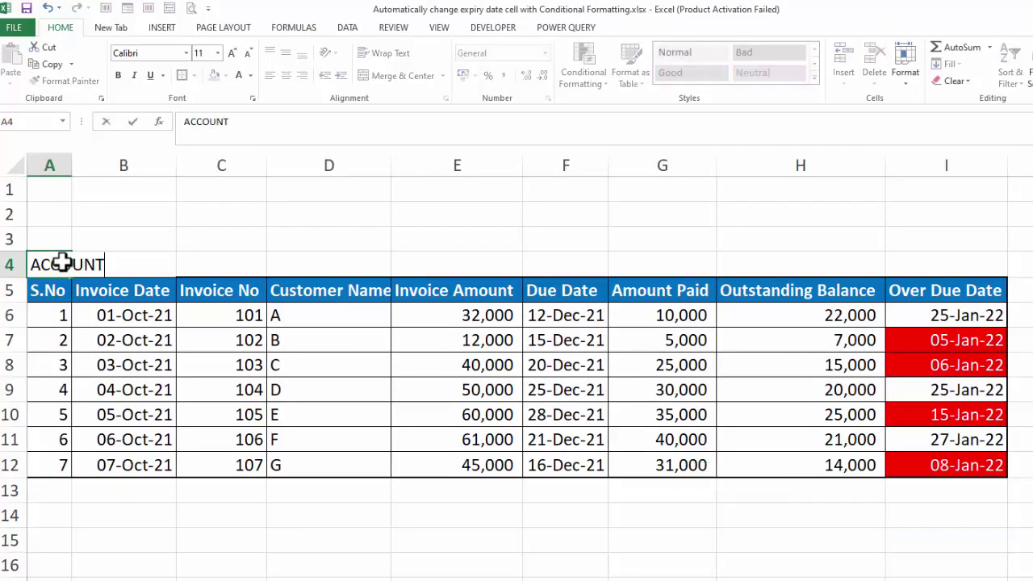
pyautogui.write(' RECEIVABLE ')
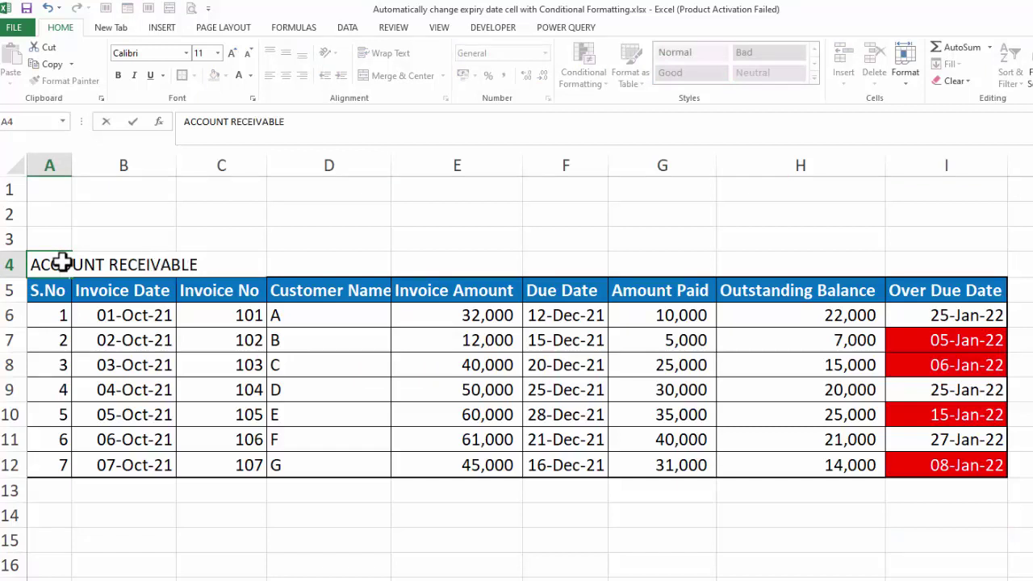
pyautogui.write(' WITH')
pyautogui.press('BackSpace')
pyautogui.press('BackSpace')
pyautogui.press('BackSpace')
pyautogui.press('BackSpace')
pyautogui.press('BackSpace')
pyautogui.write('WITH O')
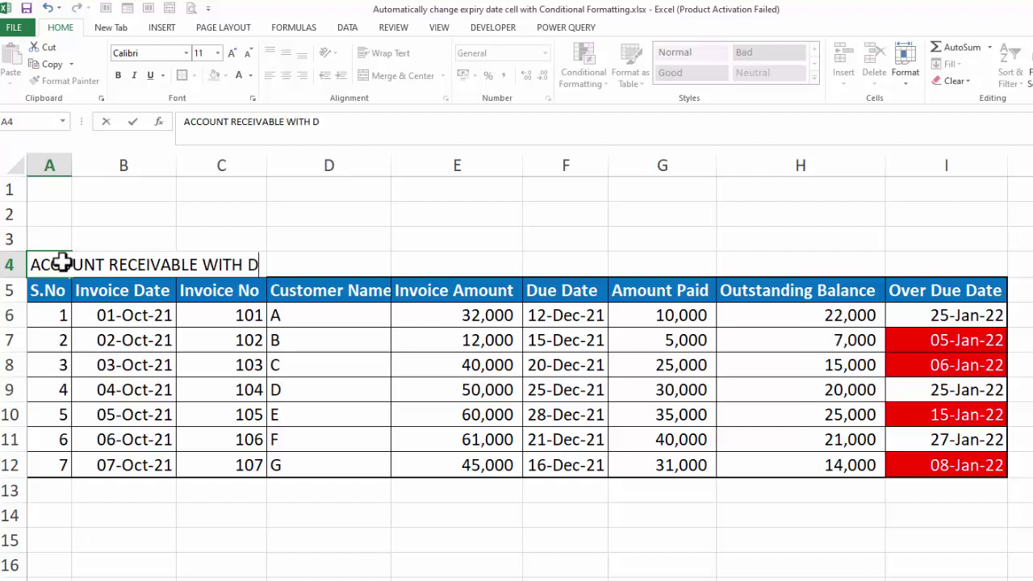
pyautogui.write('VER')
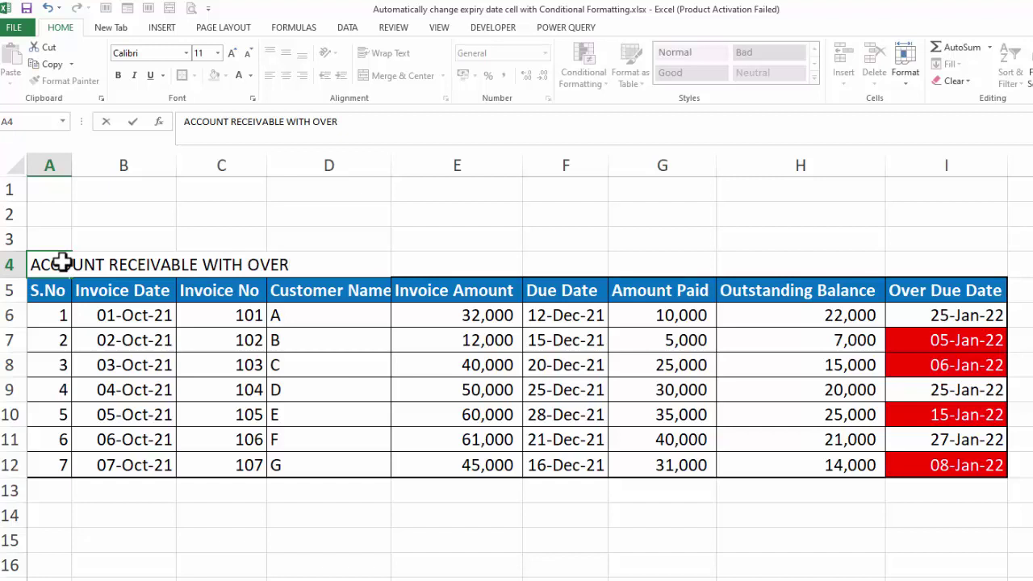
pyautogui.write(' DUE DA')
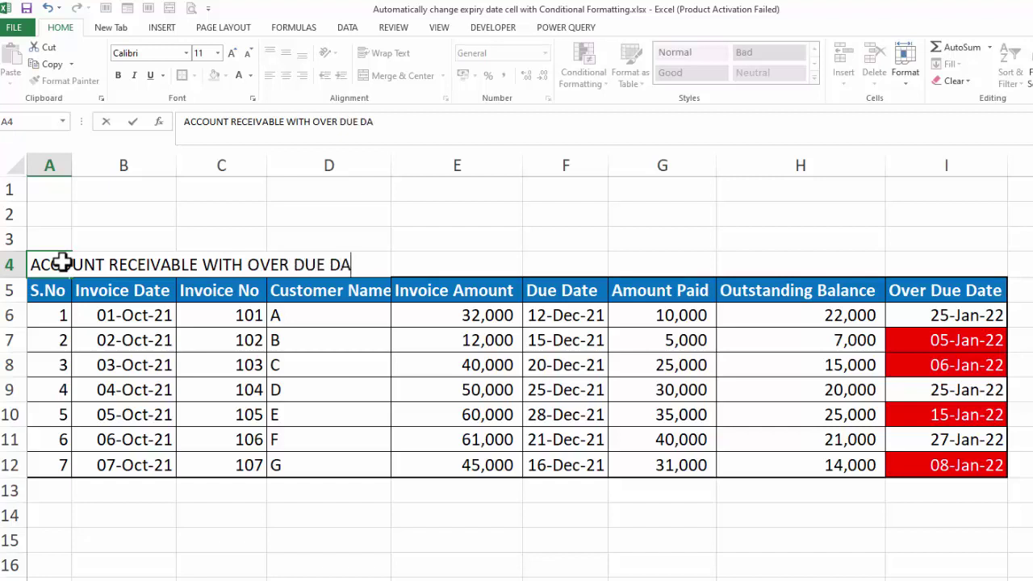
pyautogui.write('TE AND CONDITIONAL')
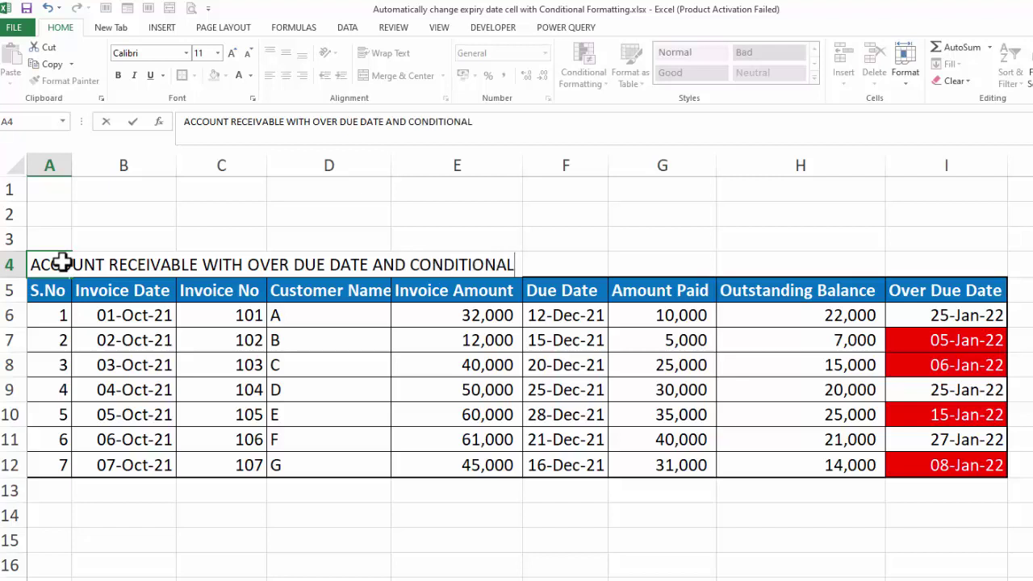
pyautogui.press('Escape')
# Step: Centre the title across A4:I4 with the Center Across Selection horizontal alignment
pyautogui.moveTo(62, 263); pyautogui.dragTo(935, 265)
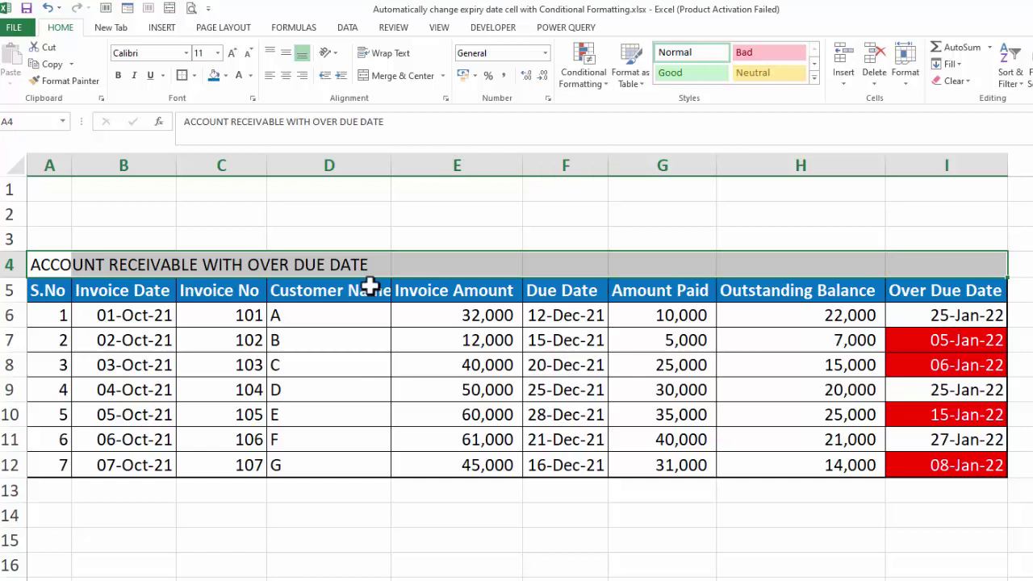
pyautogui.hotkey('ctrl', '1')
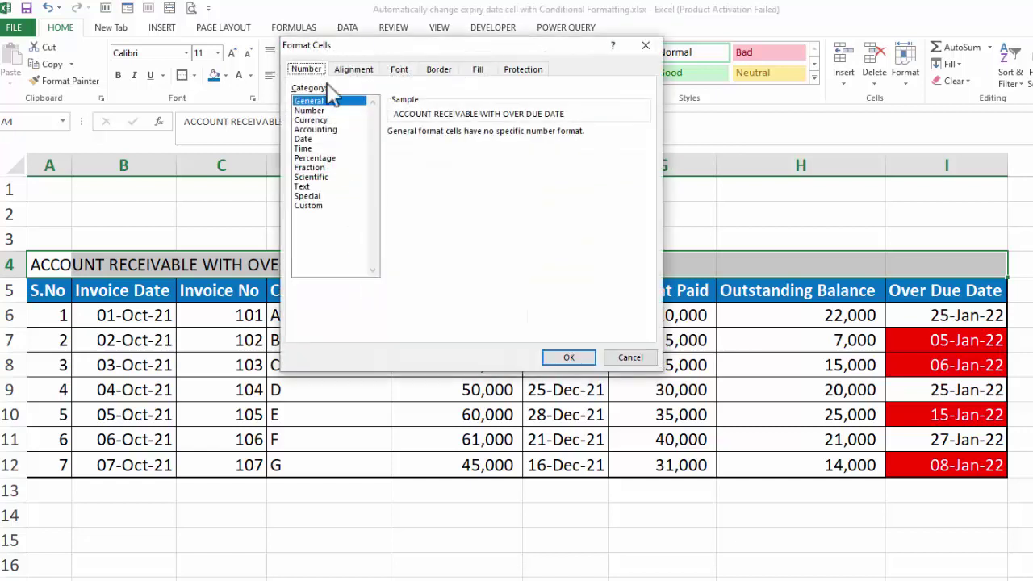
pyautogui.click(363, 71)
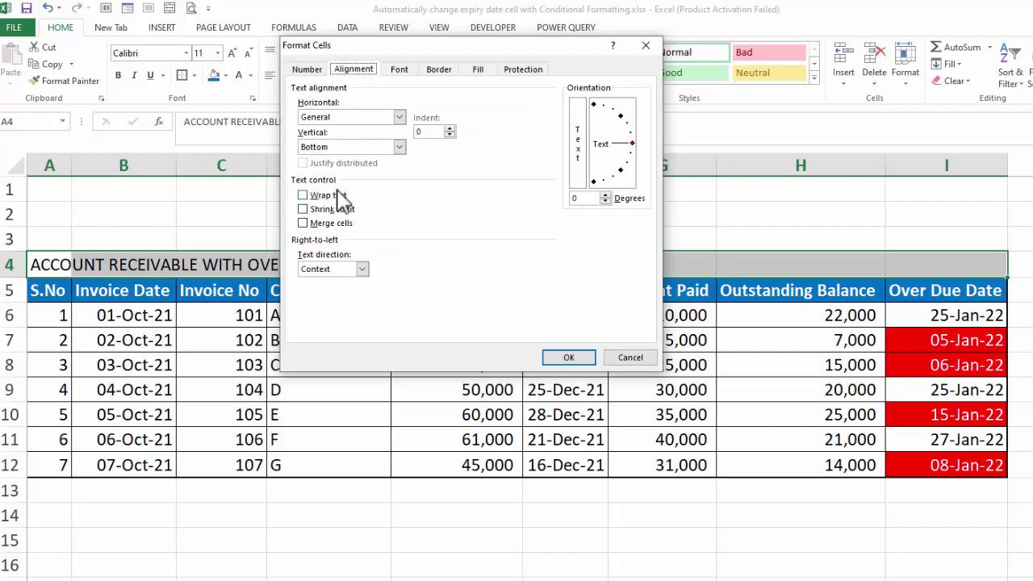
pyautogui.click(399, 118)
pyautogui.click(400, 120)
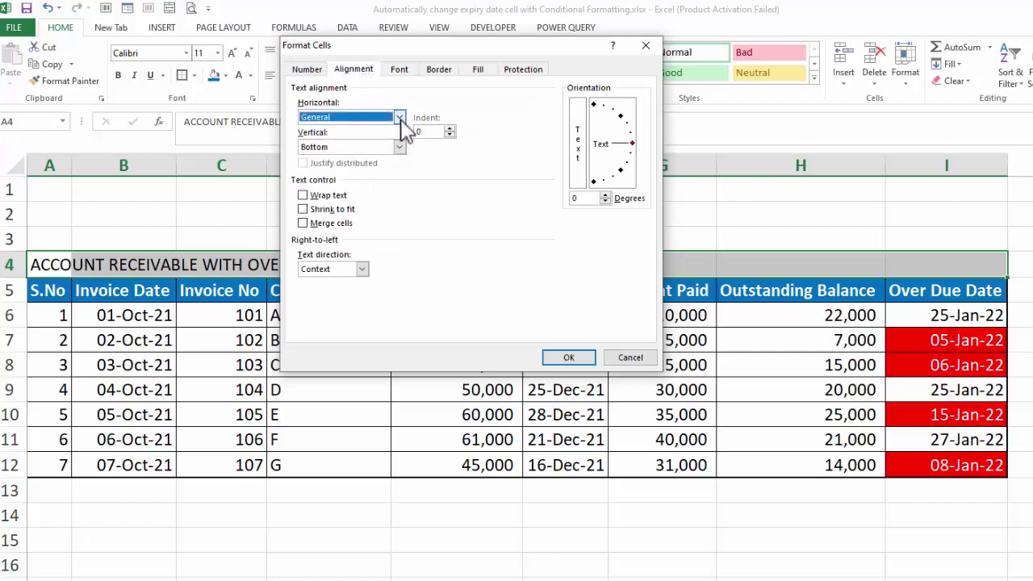
pyautogui.click(401, 119)
pyautogui.click(355, 185)
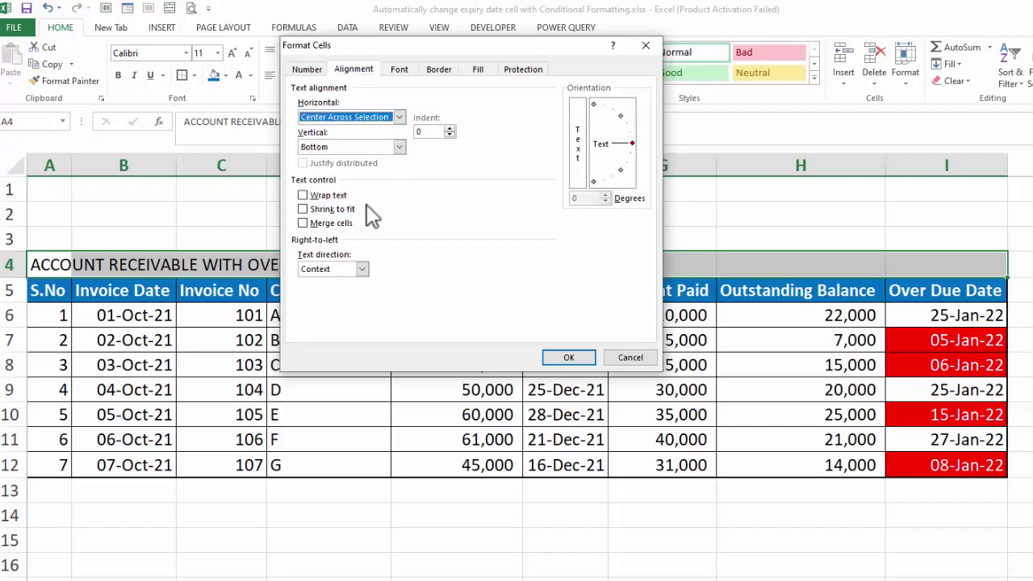
pyautogui.click(568, 357)
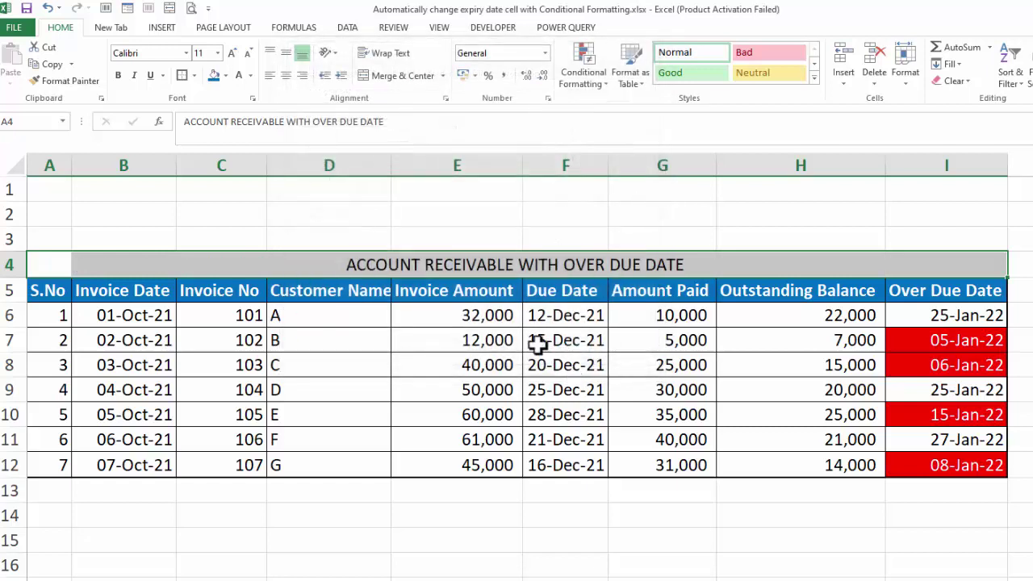
# Step: Format the title row in 12-point bold with a standard orange fill and deselect it
pyautogui.click(231, 53)
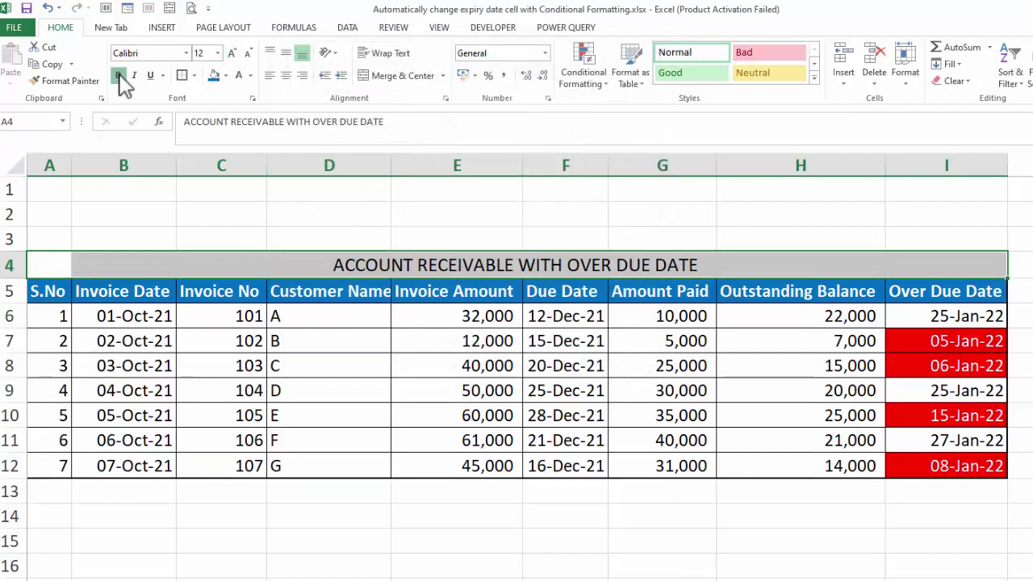
pyautogui.click(117, 75)
pyautogui.click(226, 75)
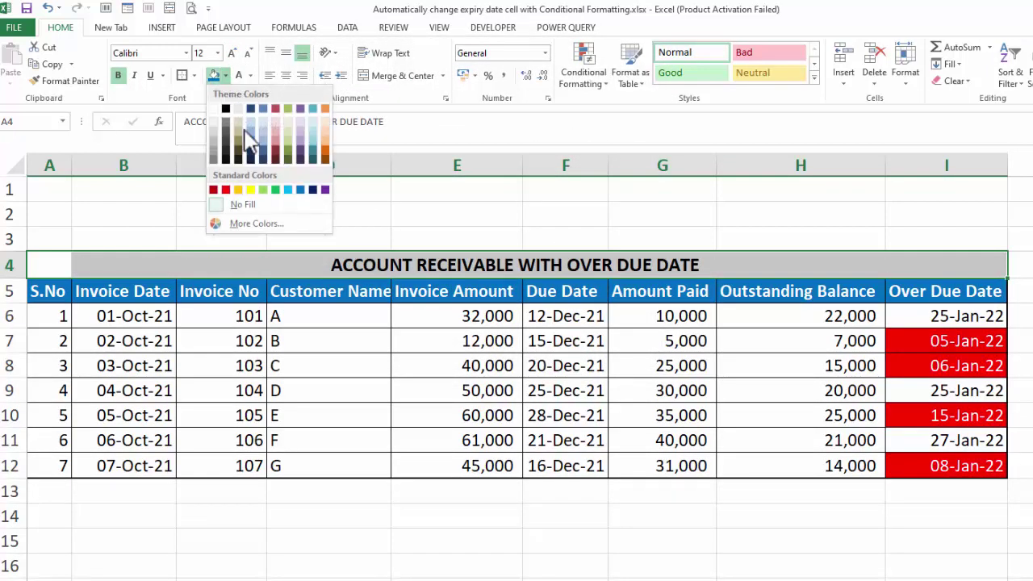
pyautogui.click(241, 191)
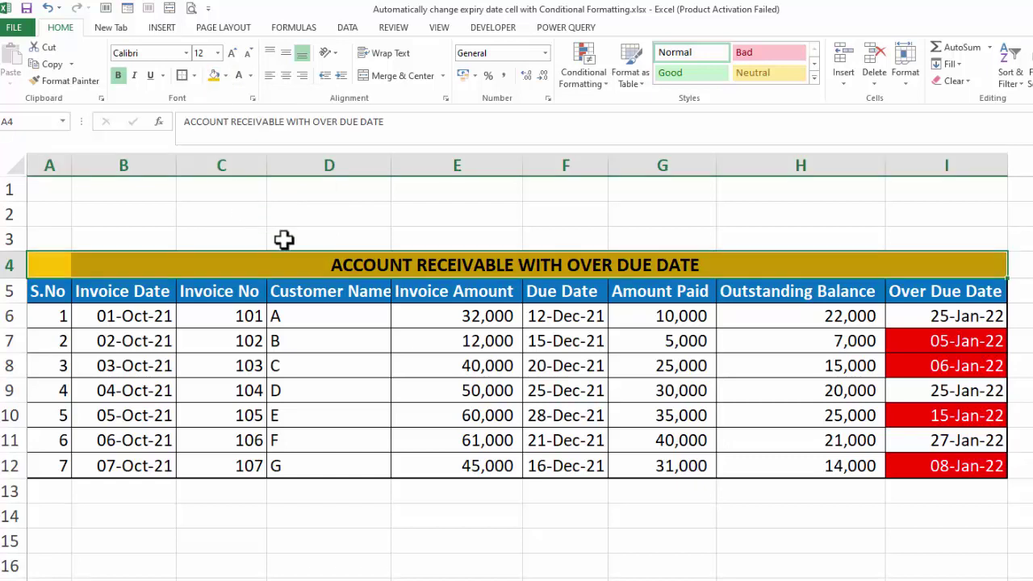
pyautogui.click(563, 518)
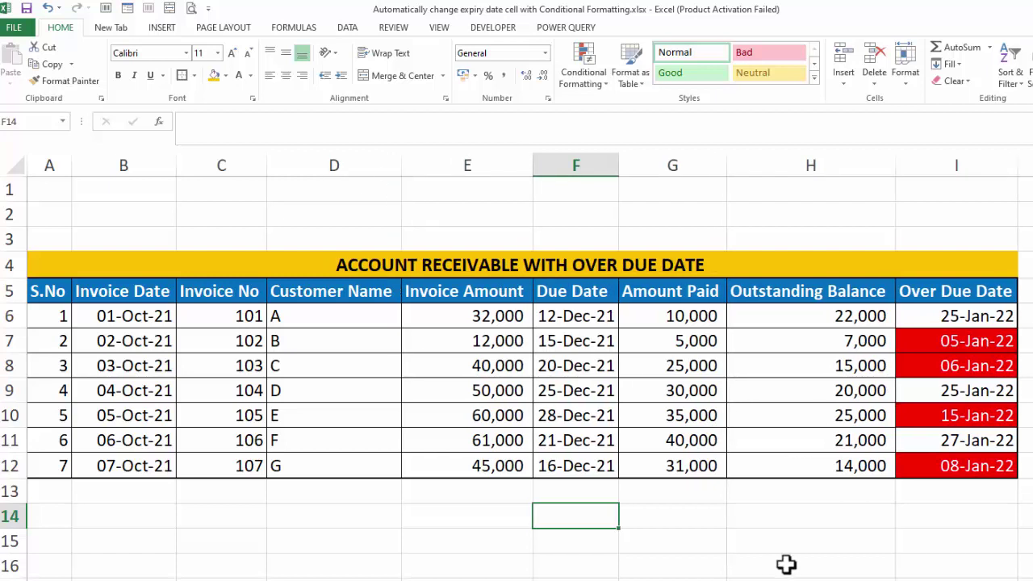
pyautogui.click(848, 564)
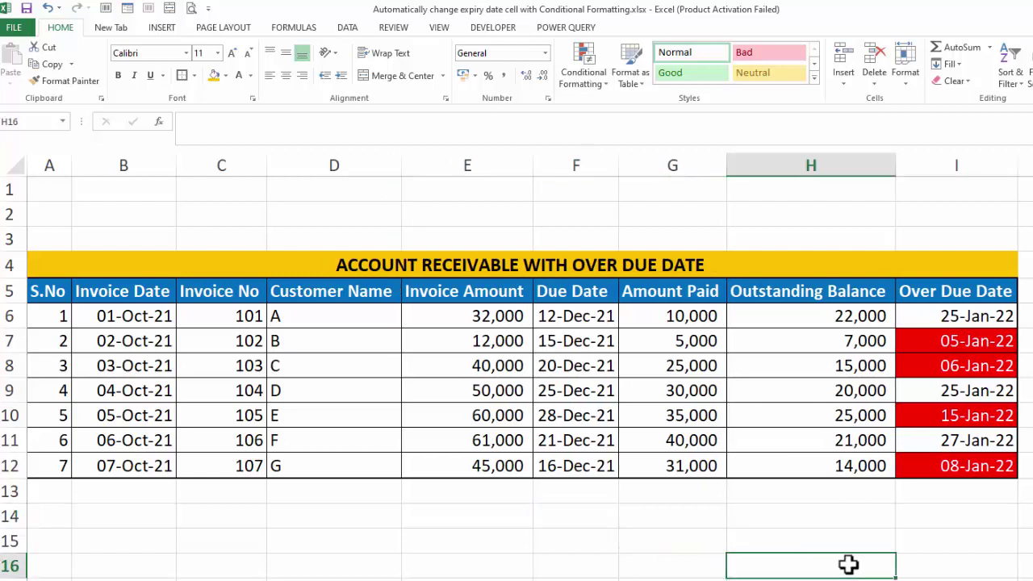